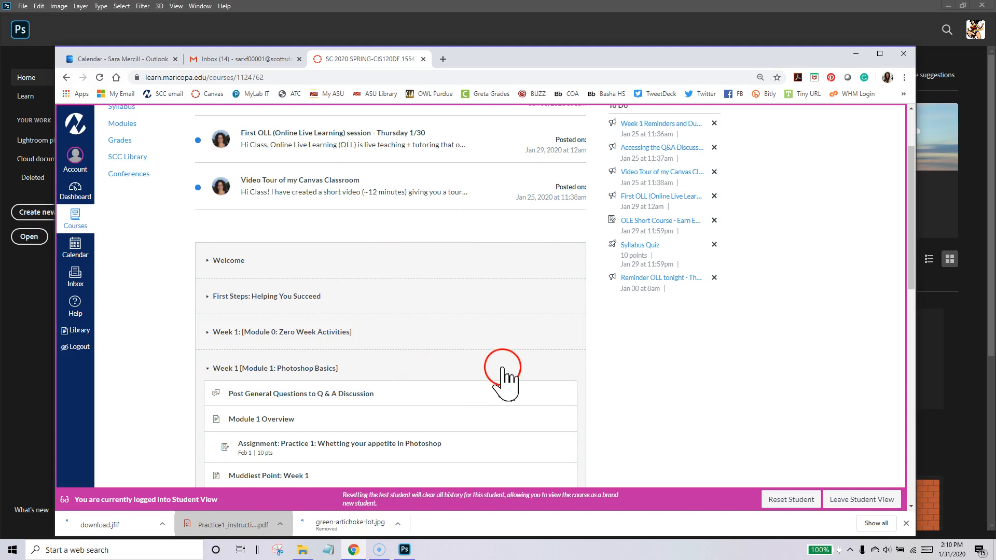
Step: Open the assignment "Practice 1: Whetting your appetite in Photoshop" from the Week 1 module of the course
scroll(506, 368, up, 2)
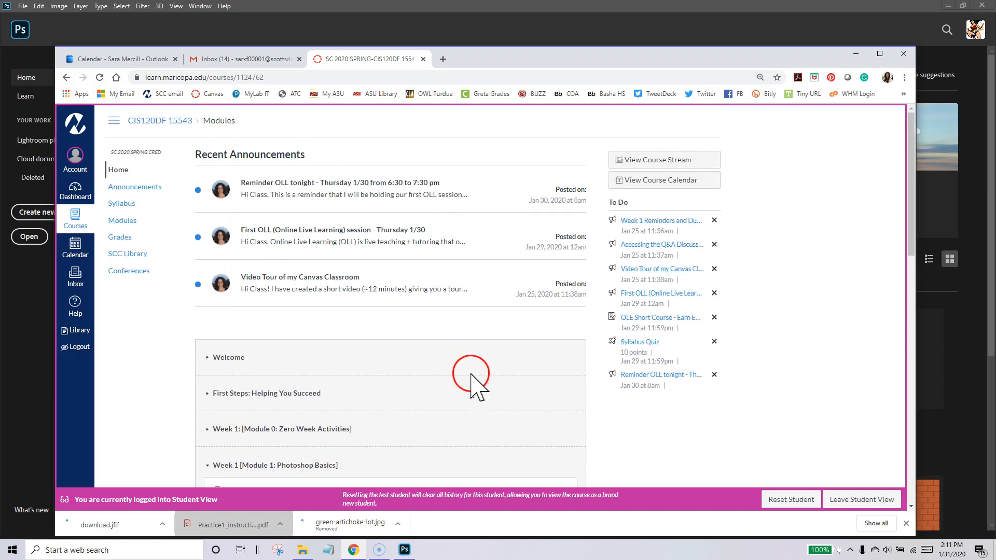
drag(601, 58, 595, 47)
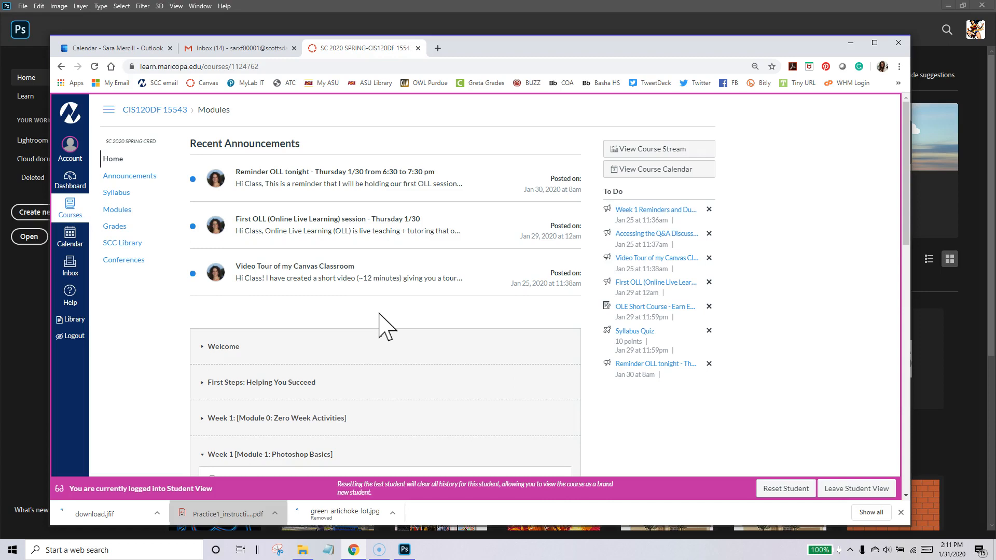
scroll(384, 327, down, 4)
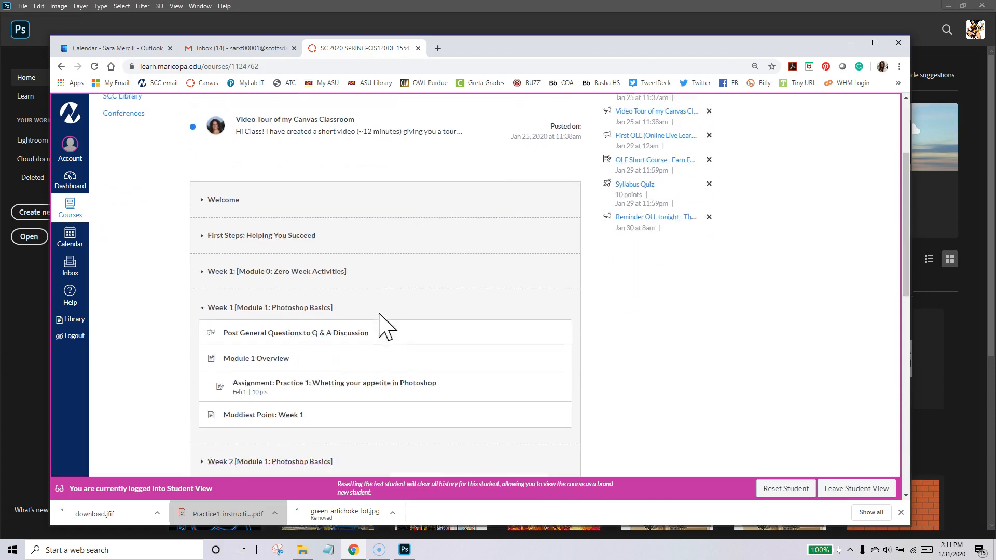
click(383, 291)
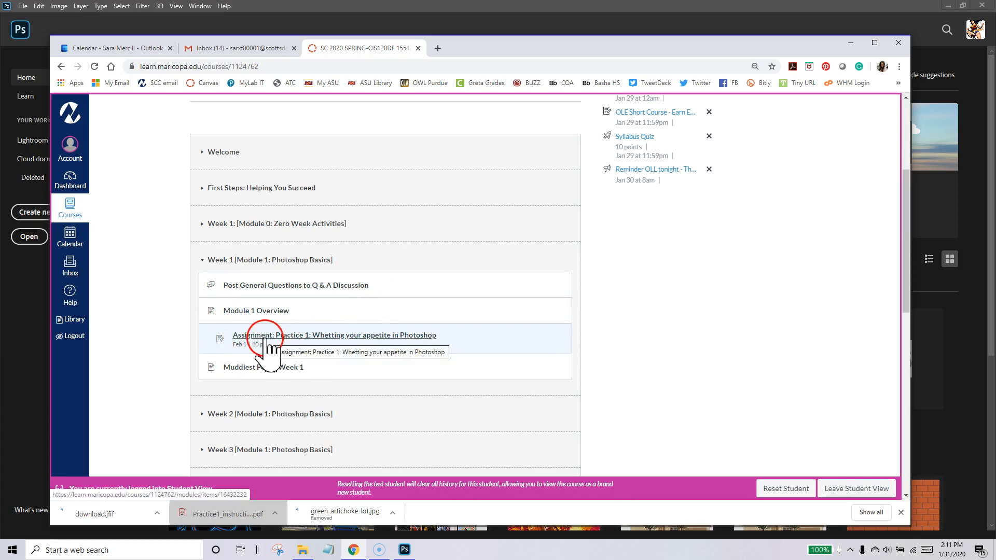
click(298, 336)
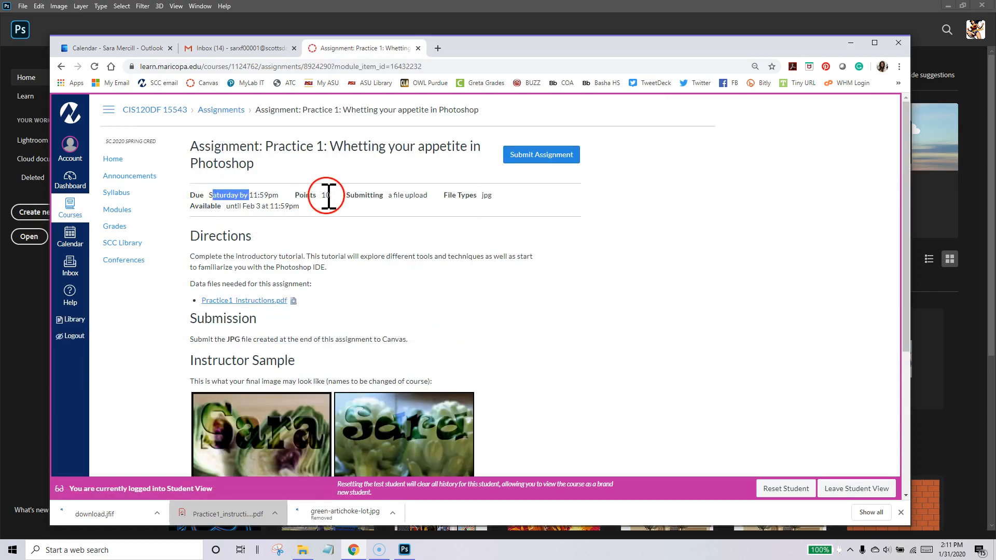
Step: Review the Practice 1 assignment's points, file type, submission directions, instructor samples and grading rubric
double_click(329, 195)
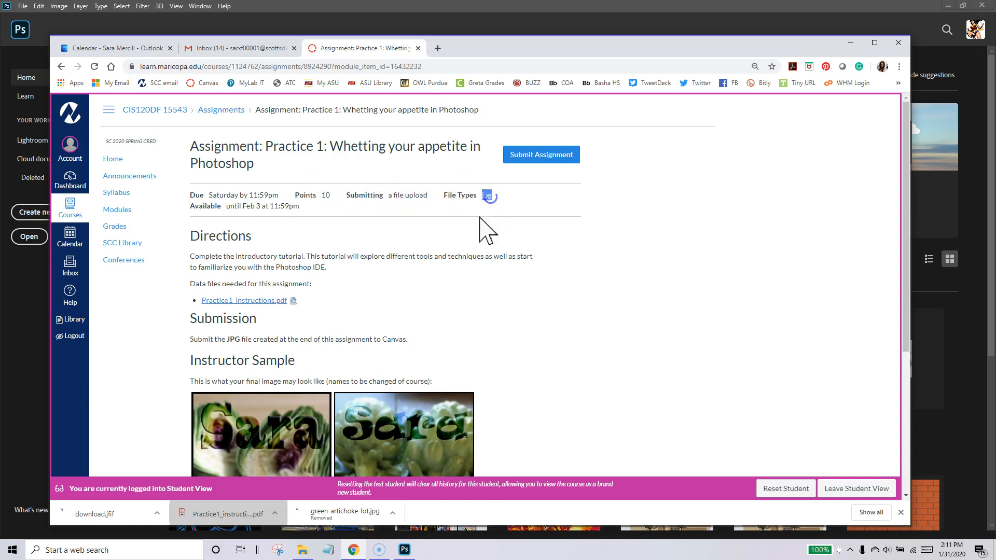
click(489, 205)
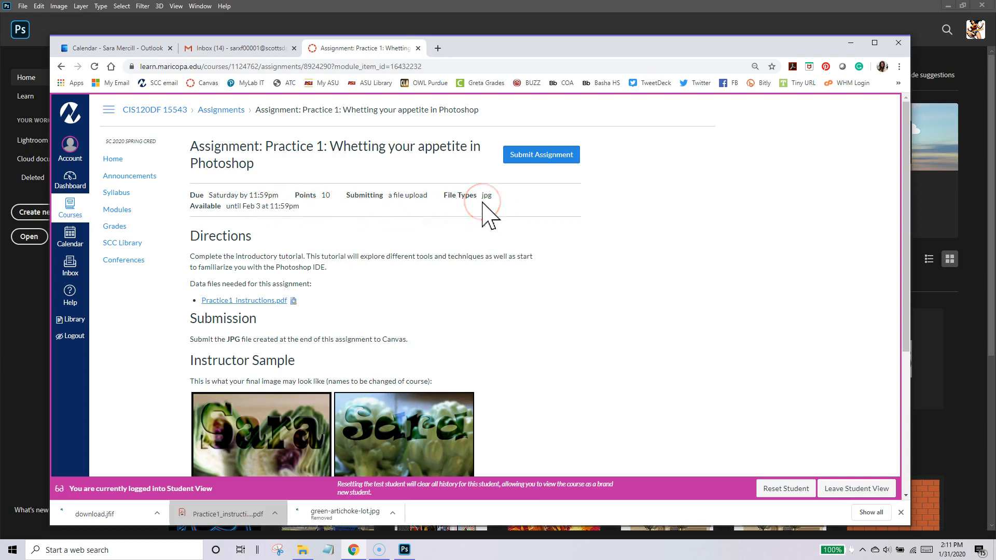
scroll(239, 270, down, 1)
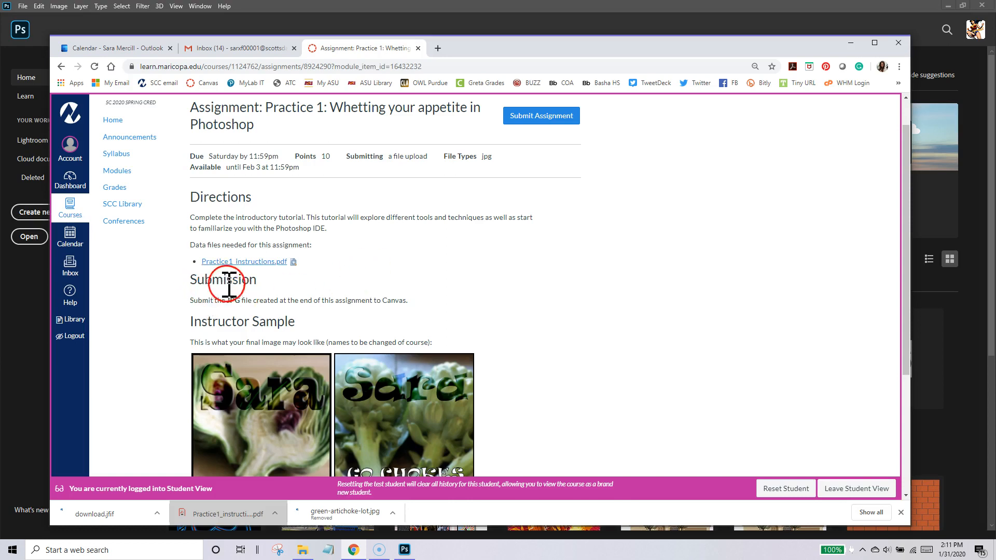
scroll(280, 299, down, 1)
scroll(280, 296, down, 1)
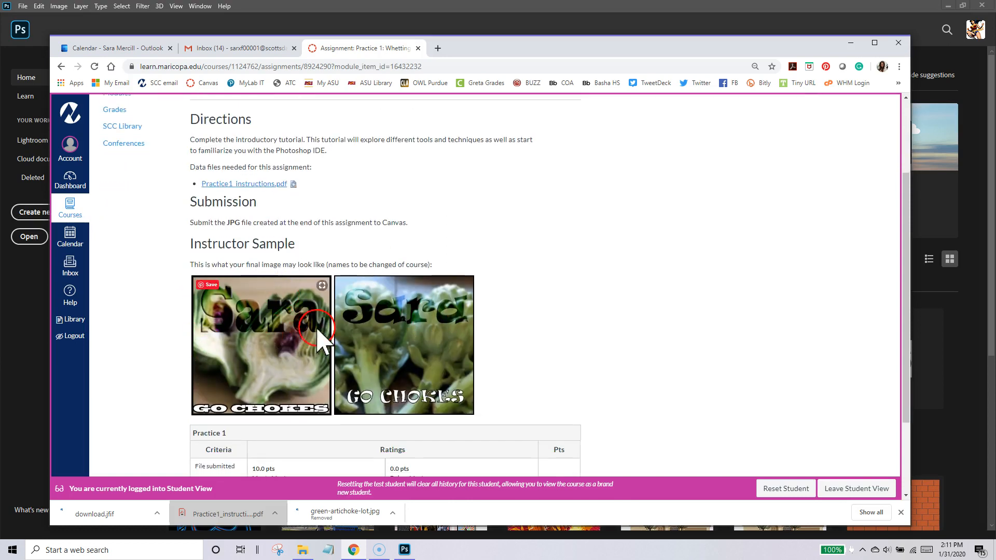
scroll(340, 316, down, 2)
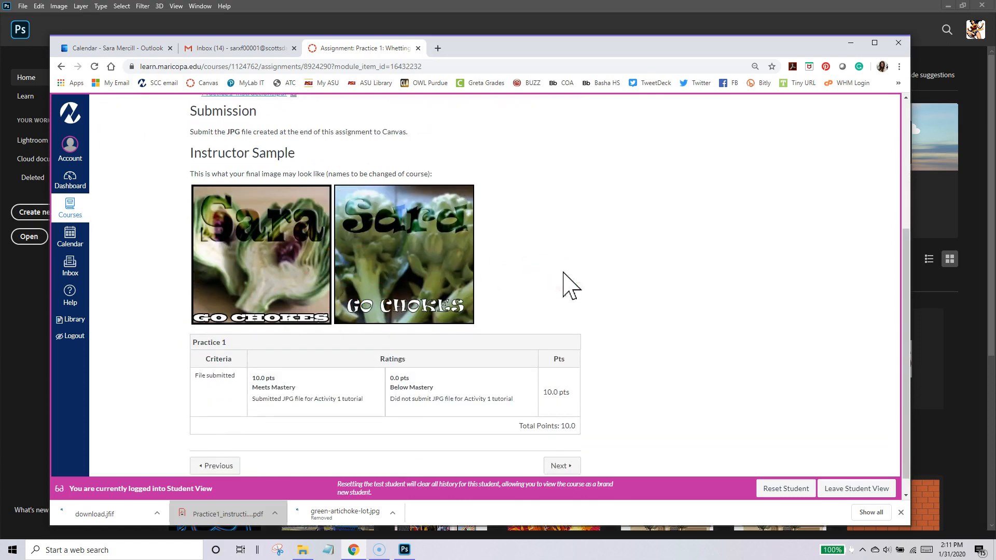
click(513, 254)
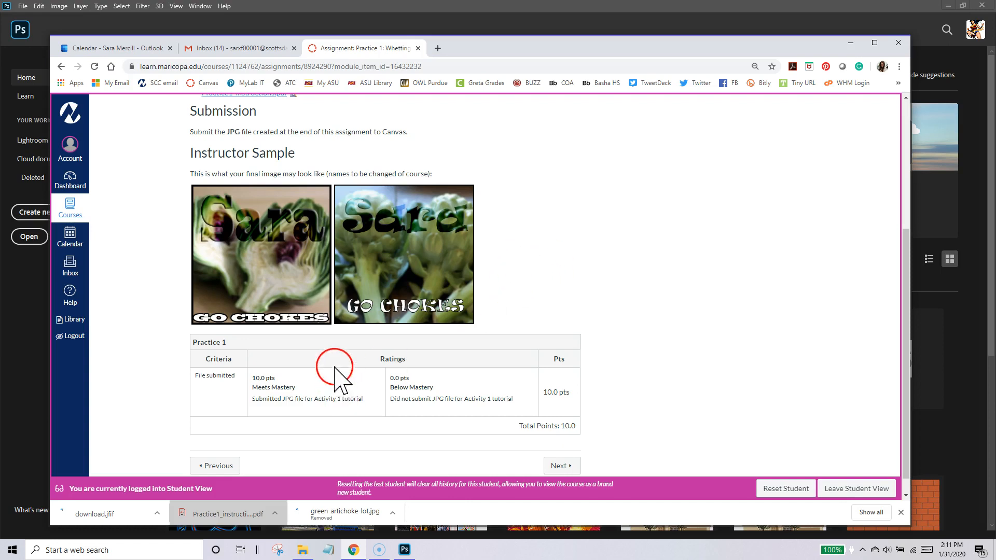
scroll(340, 377, down, 1)
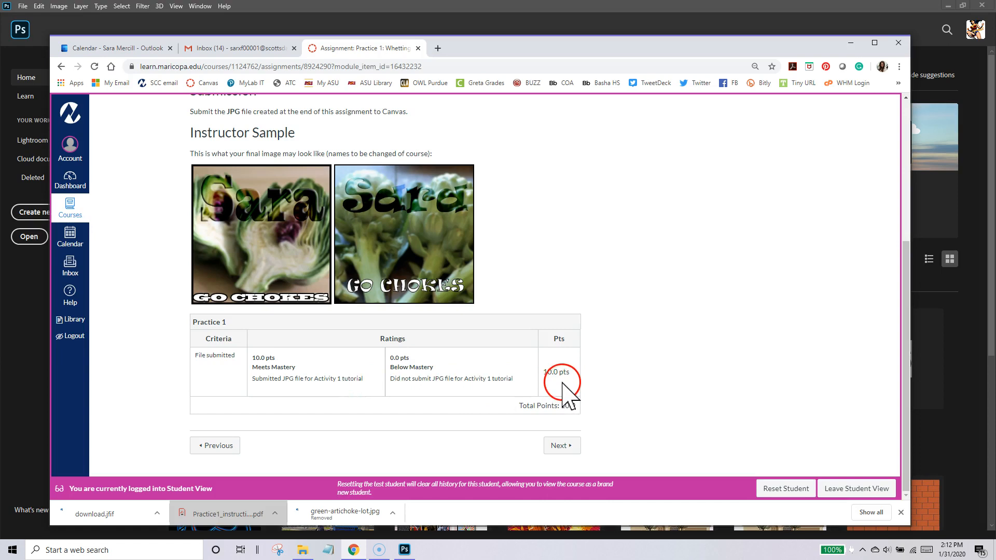
scroll(565, 371, up, 5)
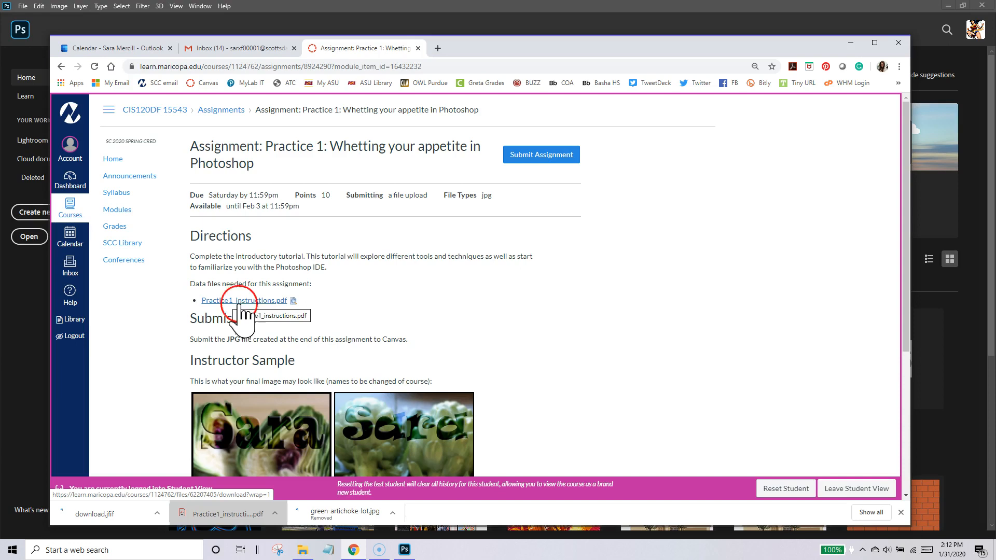
Step: Preview Practice1_instructions.pdf within the assignment page, skim its directions and minimize the preview
click(294, 302)
scroll(365, 370, down, 3)
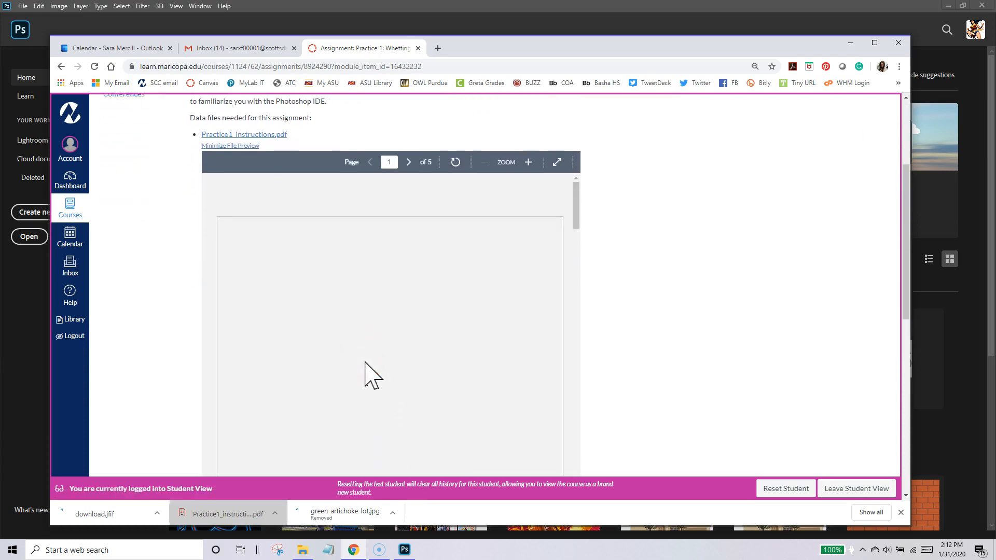
scroll(366, 361, down, 2)
click(417, 346)
scroll(413, 330, down, 5)
scroll(415, 339, down, 12)
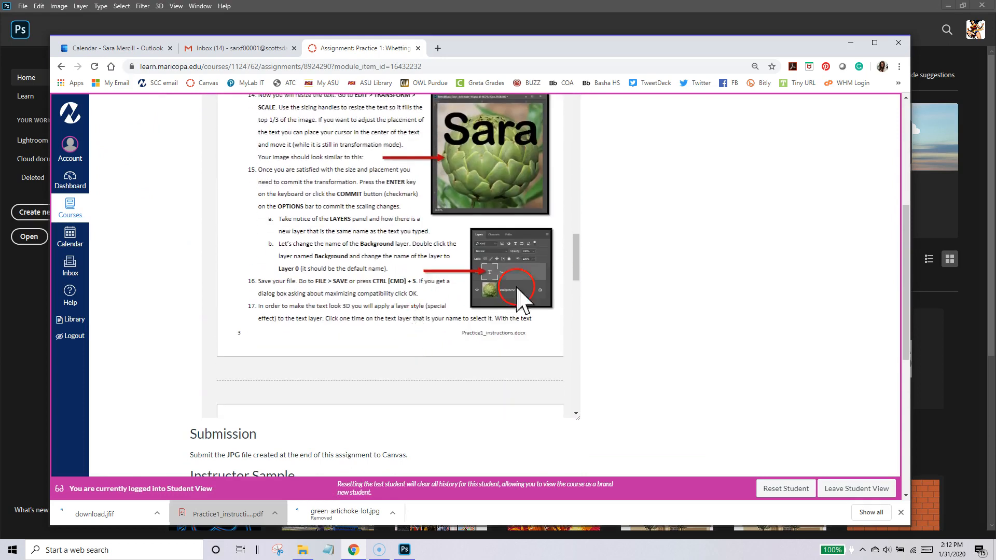
drag(575, 270, 575, 106)
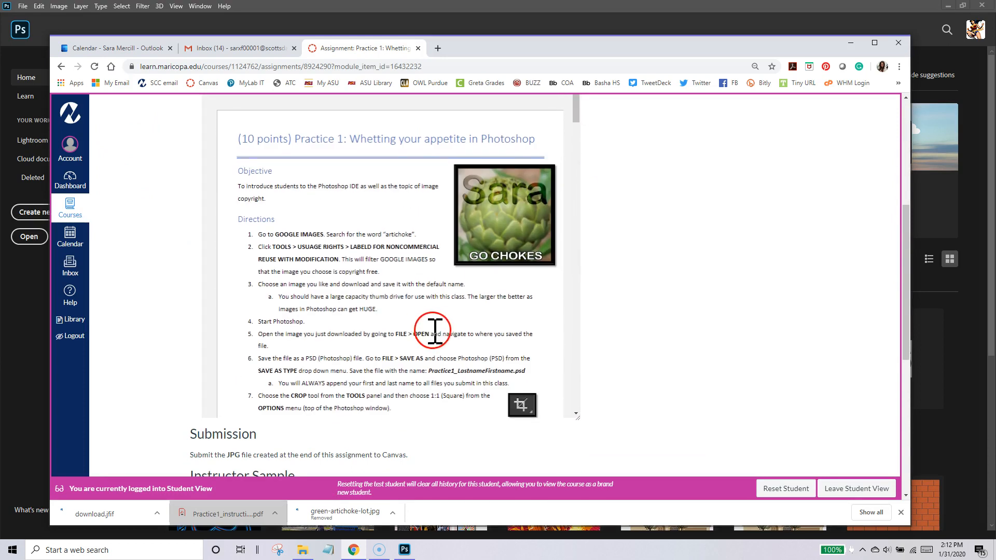
scroll(667, 329, up, 4)
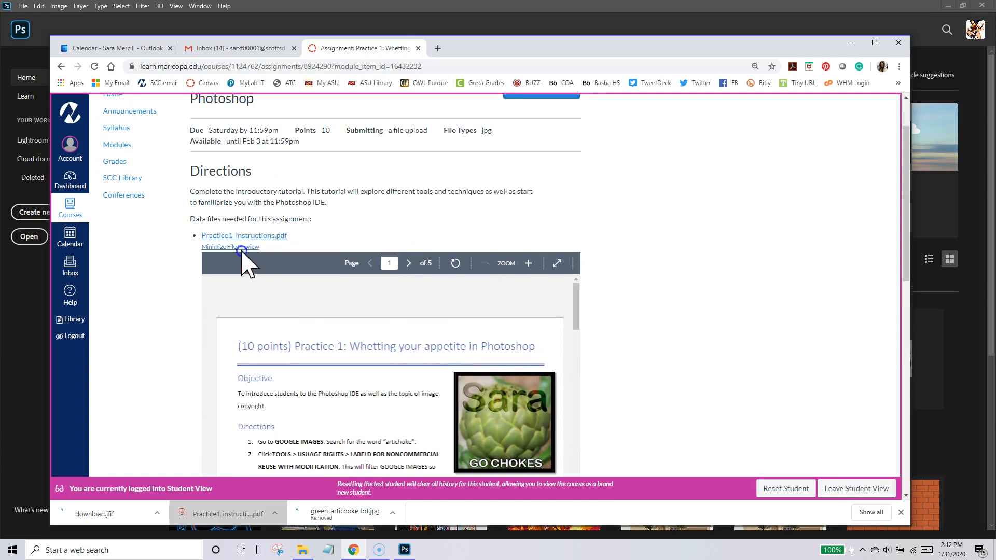
click(241, 249)
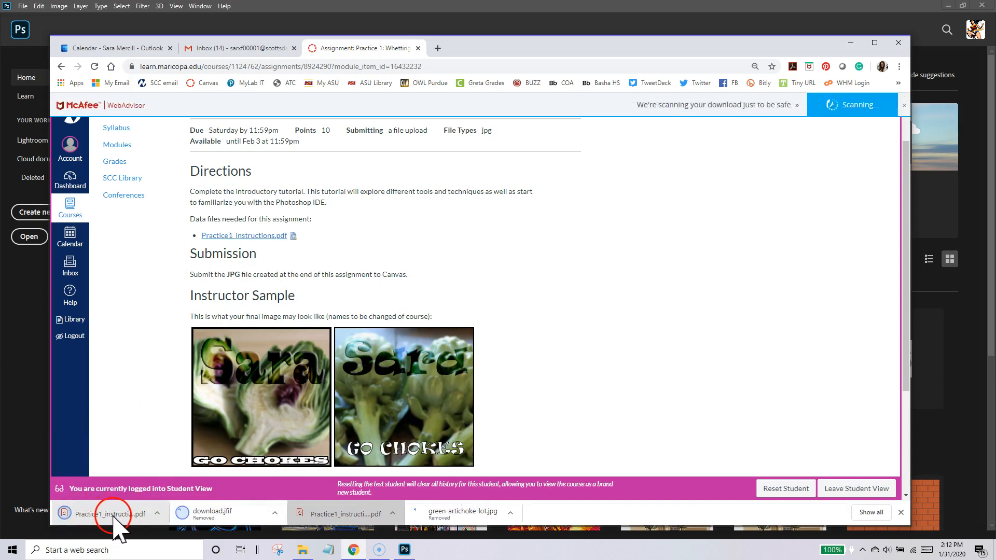
Step: Open the downloaded Practice1_instructions.pdf and arrange it side by side with Photoshop, giving Photoshop slightly more than half the screen
click(120, 515)
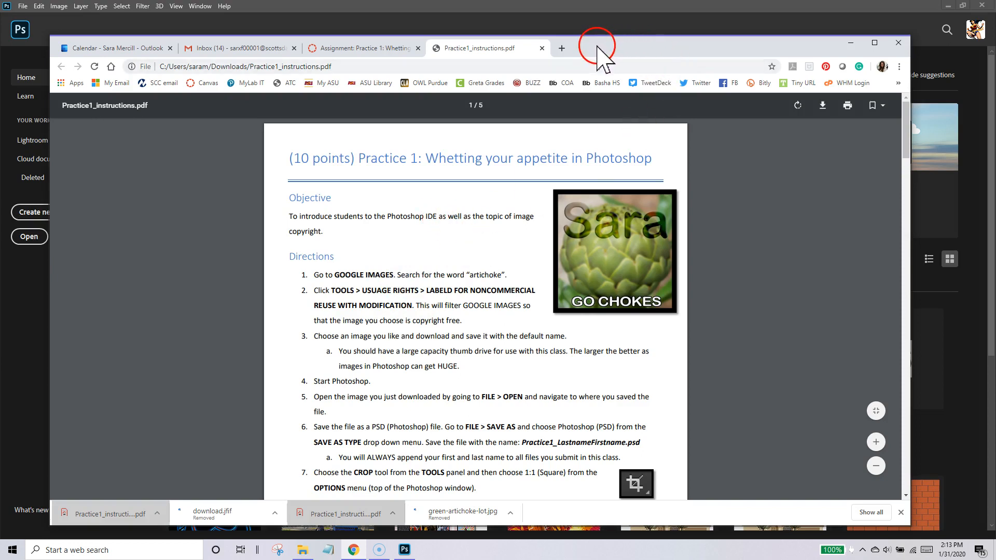
drag(596, 47, 993, 150)
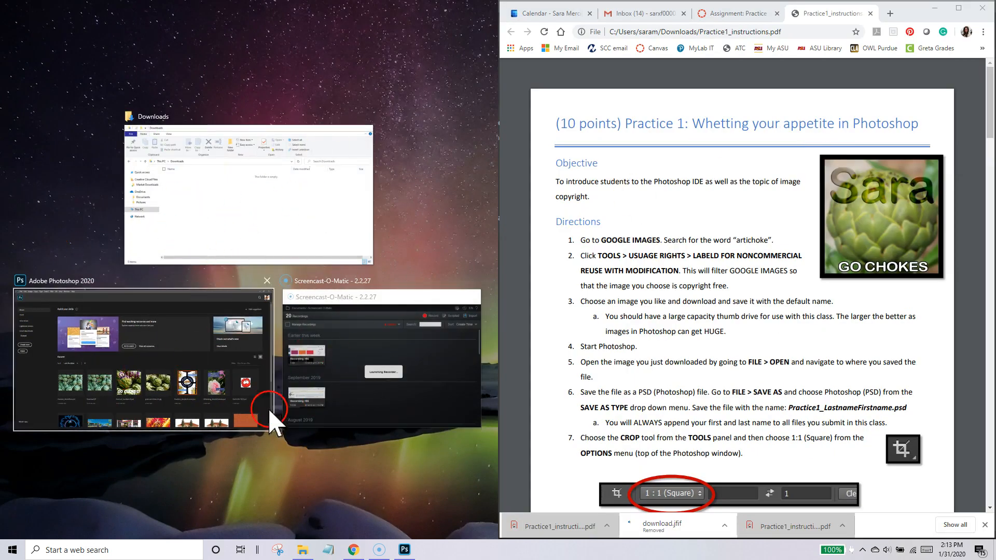
click(167, 288)
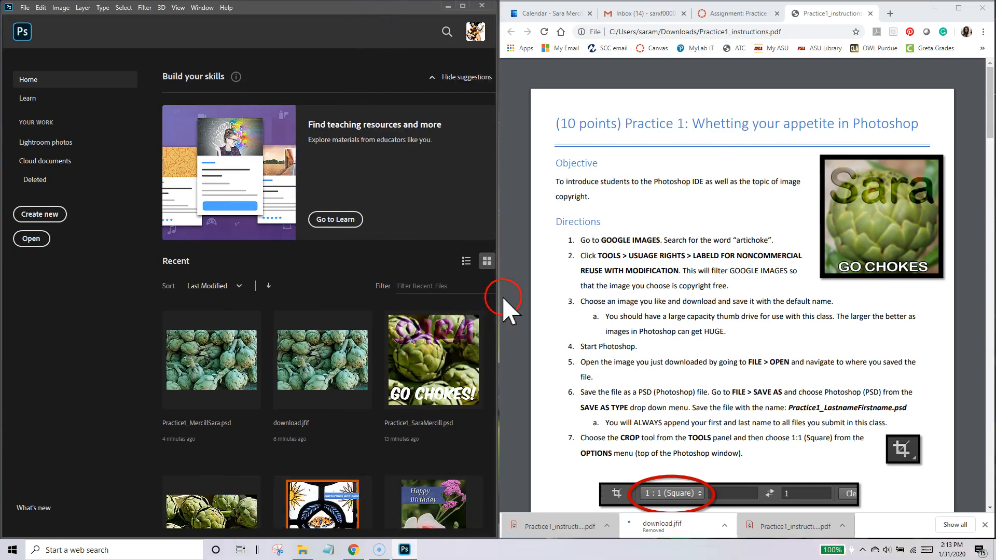
drag(497, 295, 559, 276)
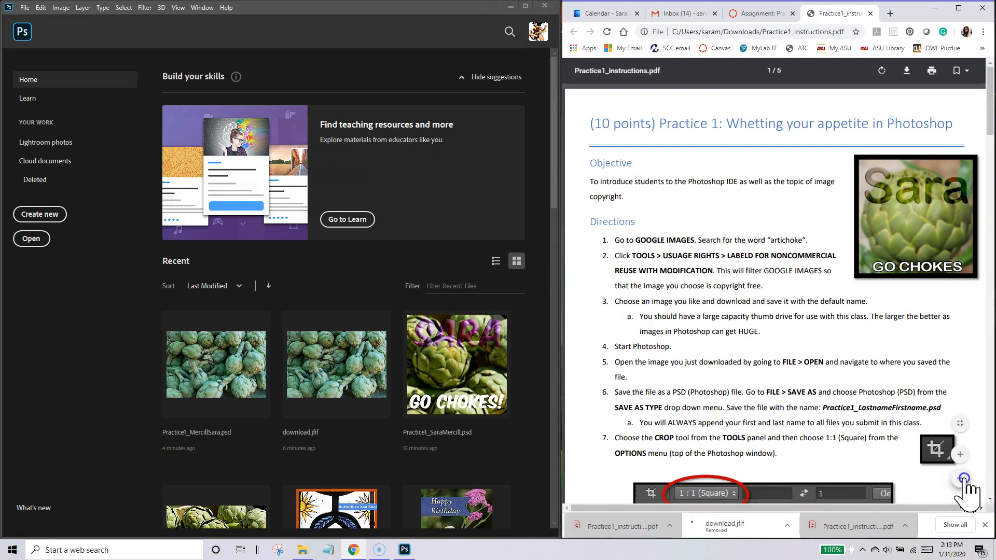
click(960, 478)
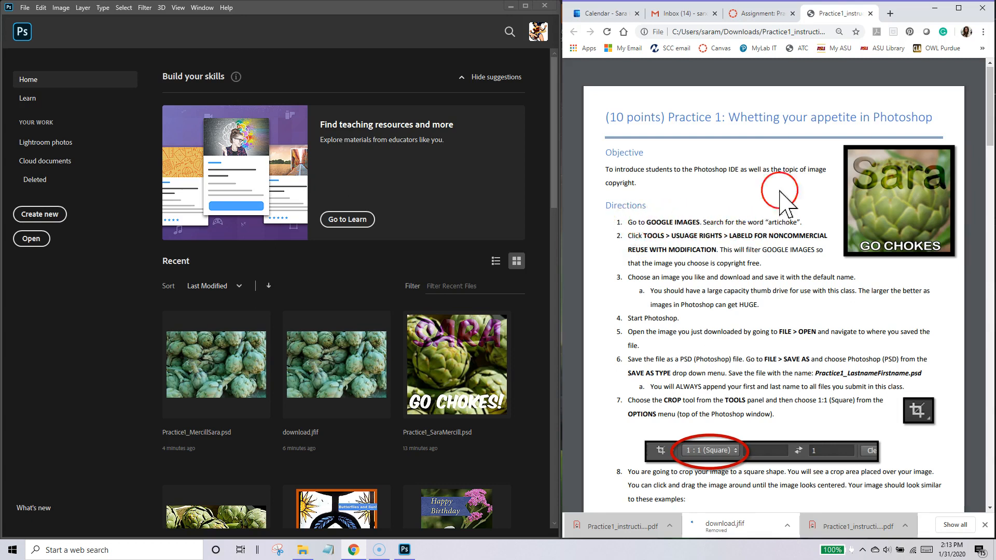
Step: Search for "google images" in a new browser tab and open the Google Images page
click(890, 13)
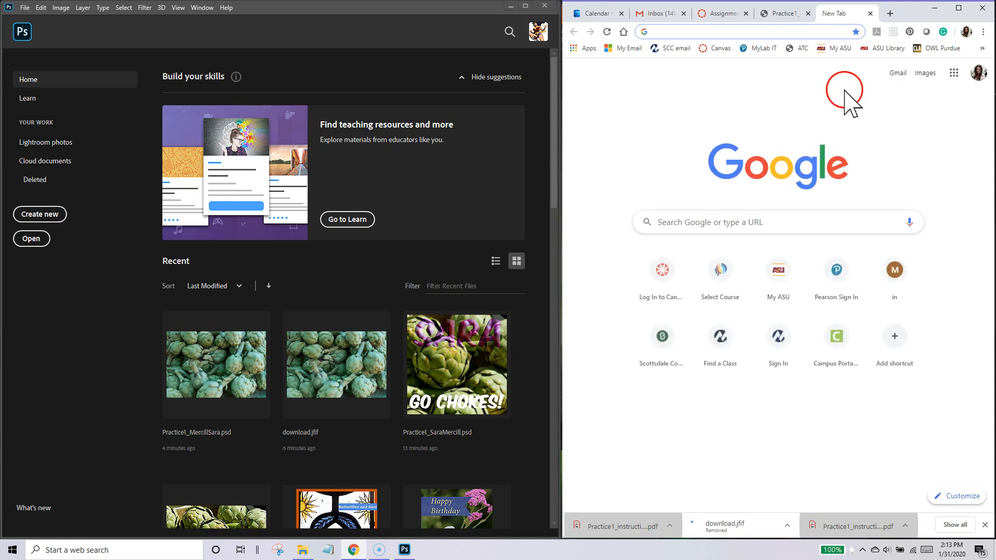
text(g)
click(805, 73)
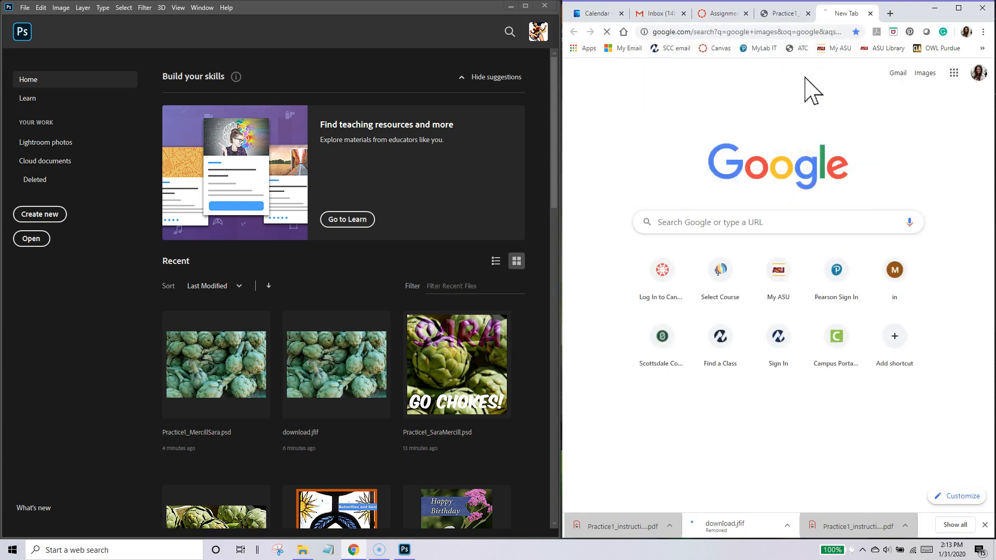
click(731, 166)
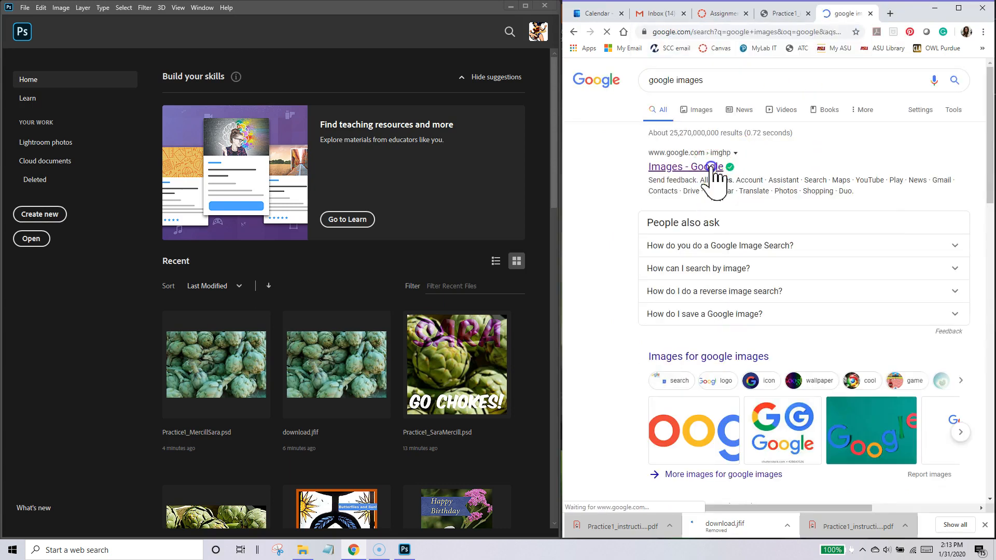
Step: Search Google Images for "artichoke"
click(778, 229)
text(art)
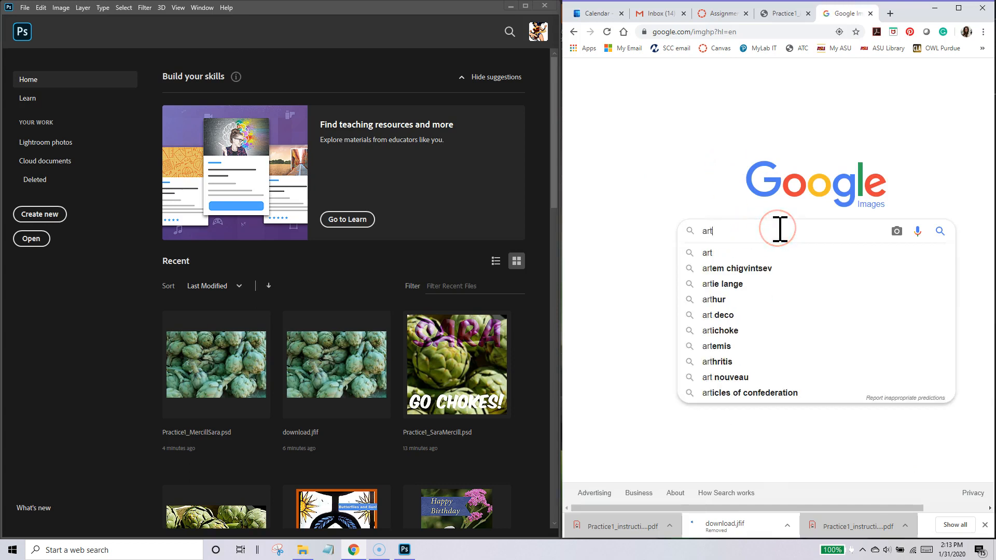
text(i)
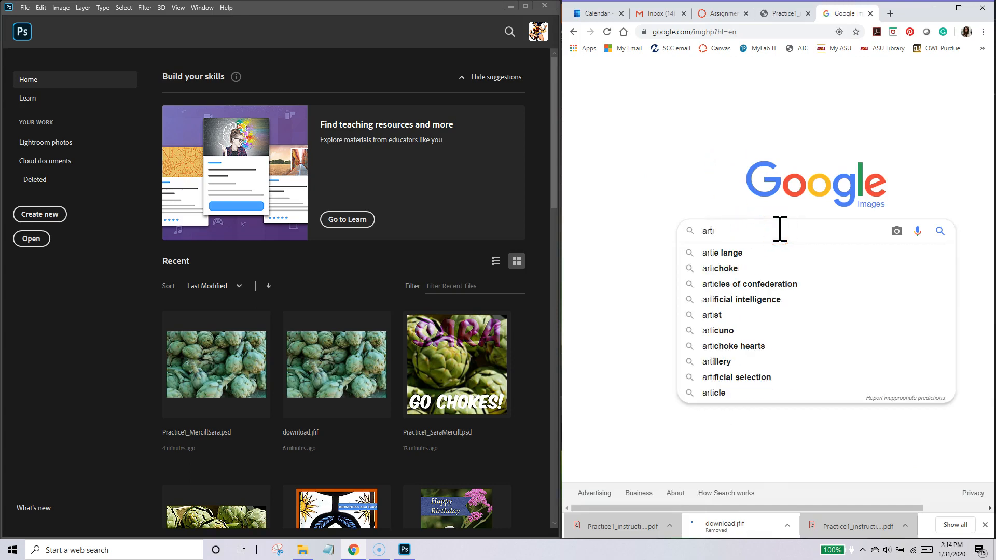
key(BackSpace)
key(BackSpace)
text(it)
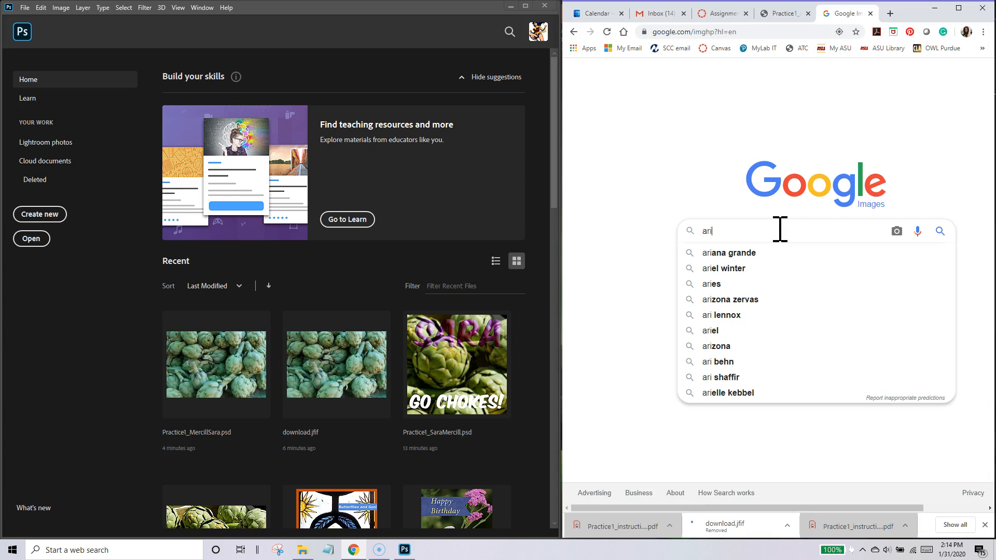
key(BackSpace)
key(BackSpace)
key(BackSpace)
text(rtichoke)
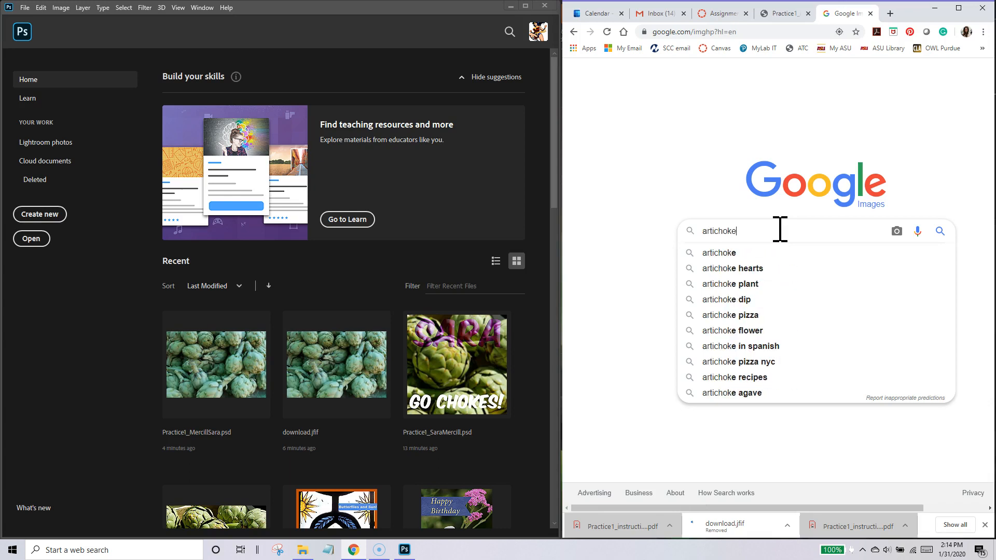
key(Down)
key(Return)
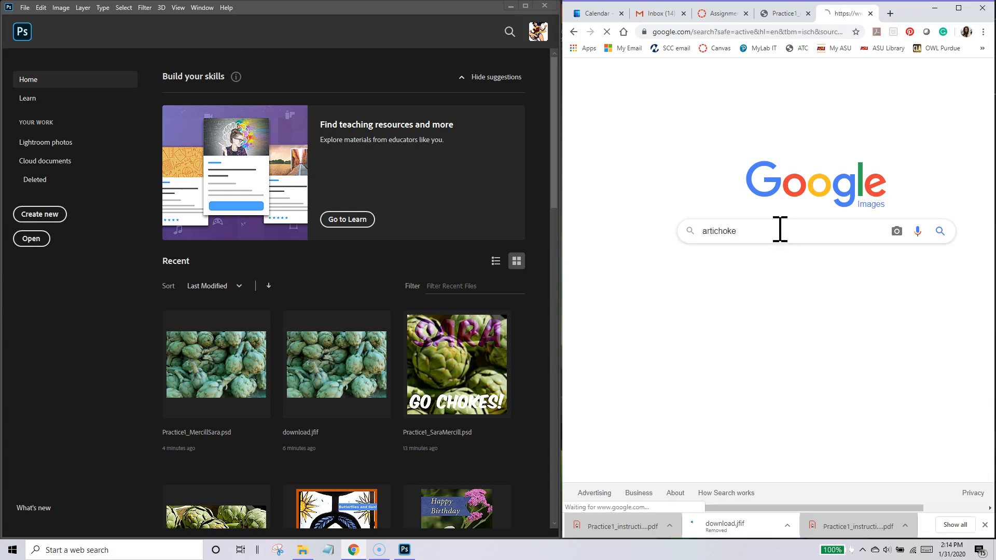
Step: Return to the Practice 1 instructions PDF and highlight the usage rights filter setting in direction 2
drag(989, 88, 989, 61)
click(779, 14)
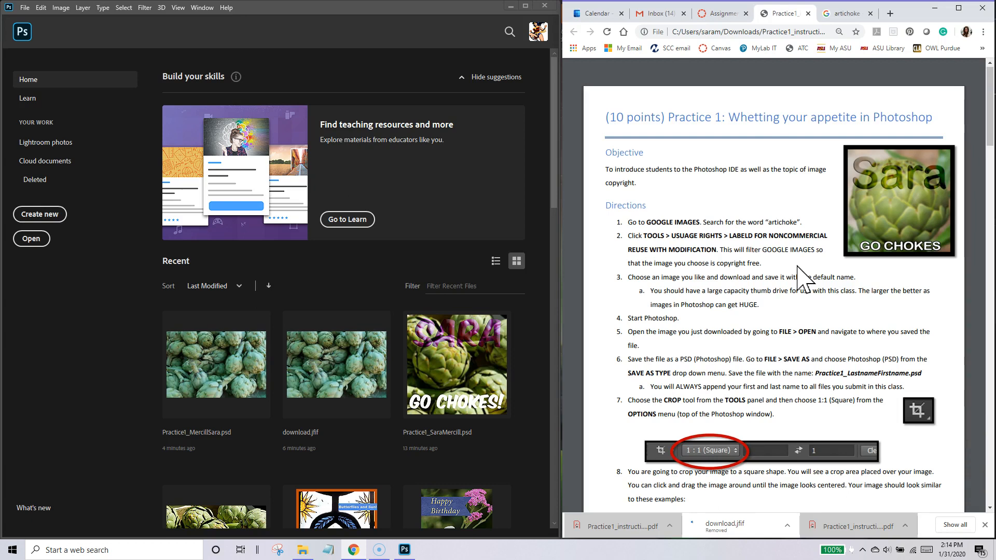
drag(643, 236, 721, 250)
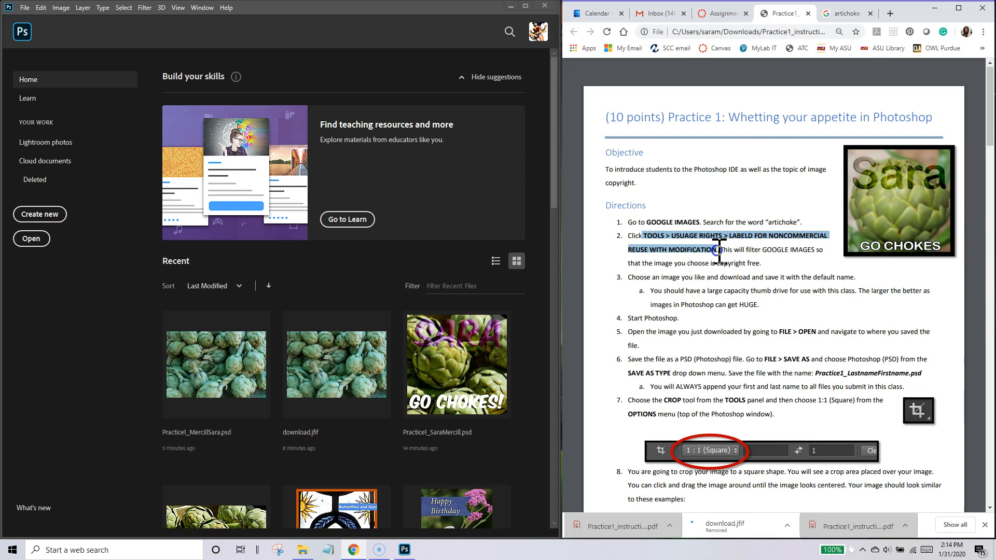
Step: Filter the Google Images results for artichoke by usage rights labeled for noncommercial reuse with modification
click(840, 13)
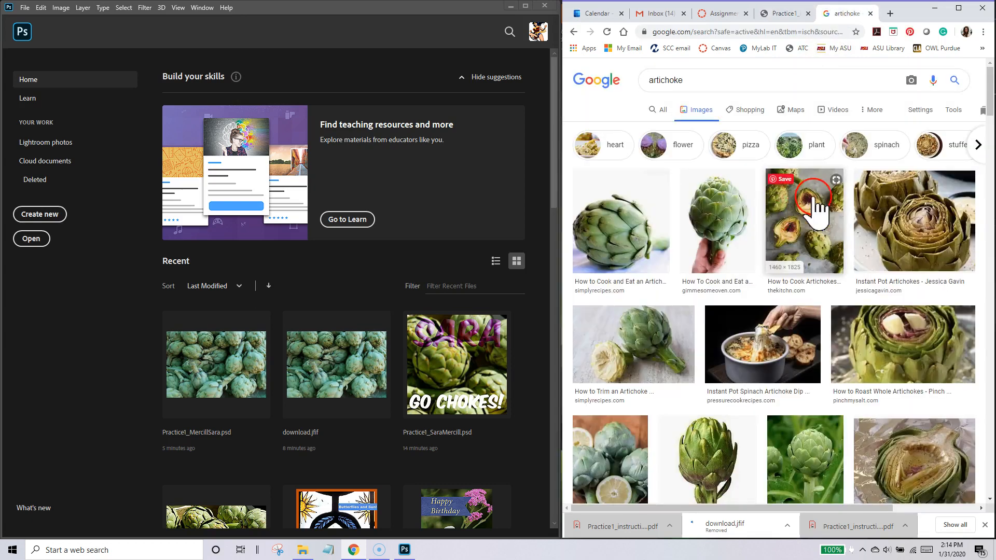
click(956, 110)
click(749, 129)
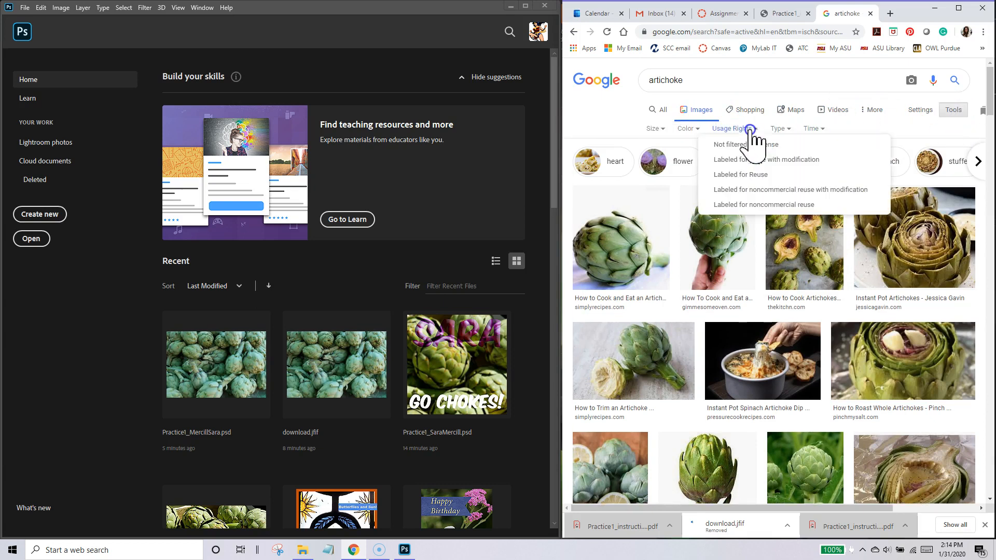
click(733, 190)
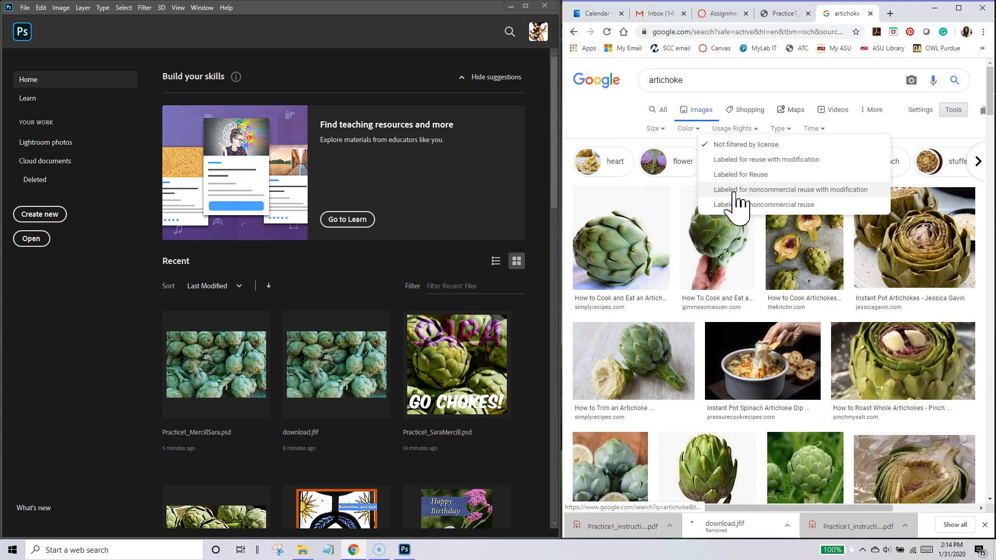
click(797, 306)
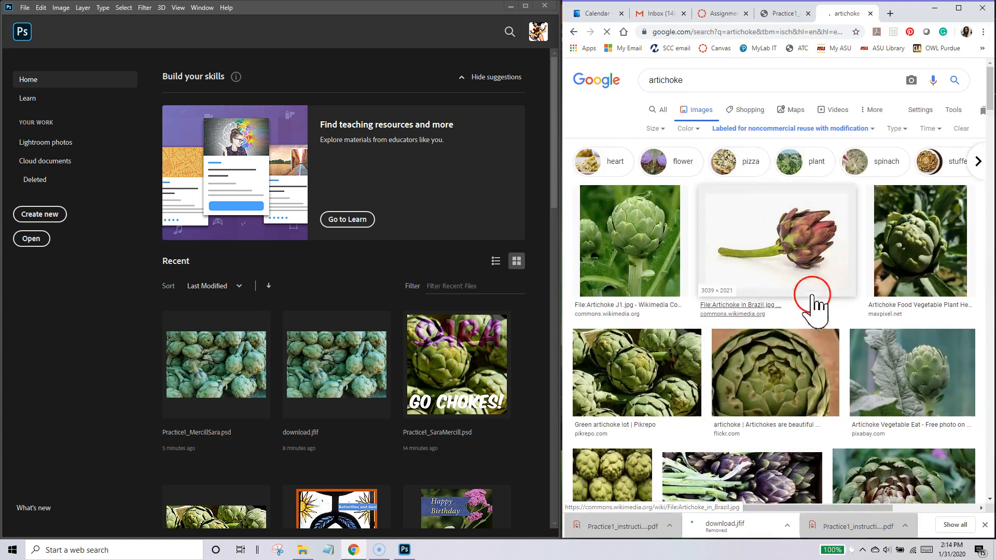
Step: Browse the filtered artichoke results and open the preview of the Pikrepo image "Green artichoke lot"
drag(987, 81, 991, 176)
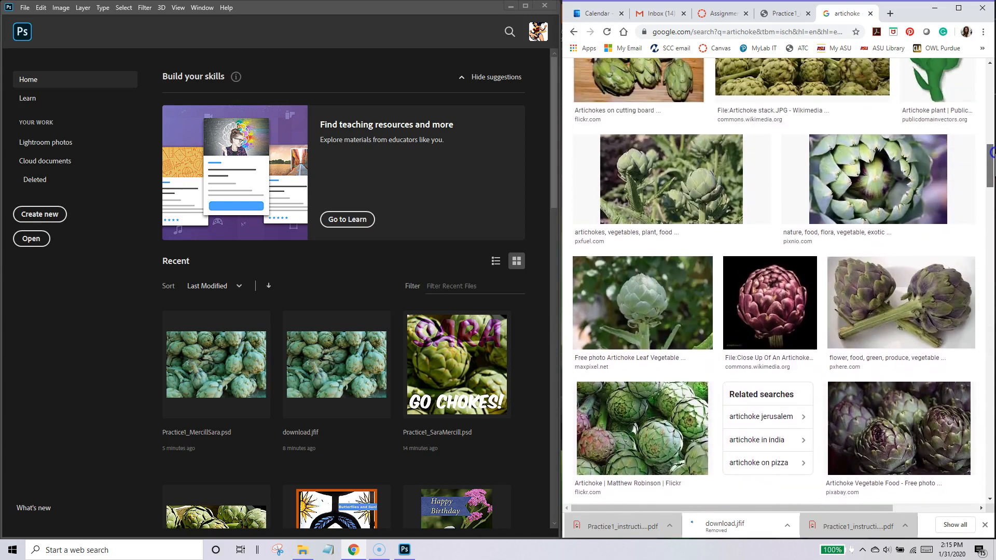
drag(989, 135, 987, 95)
click(652, 150)
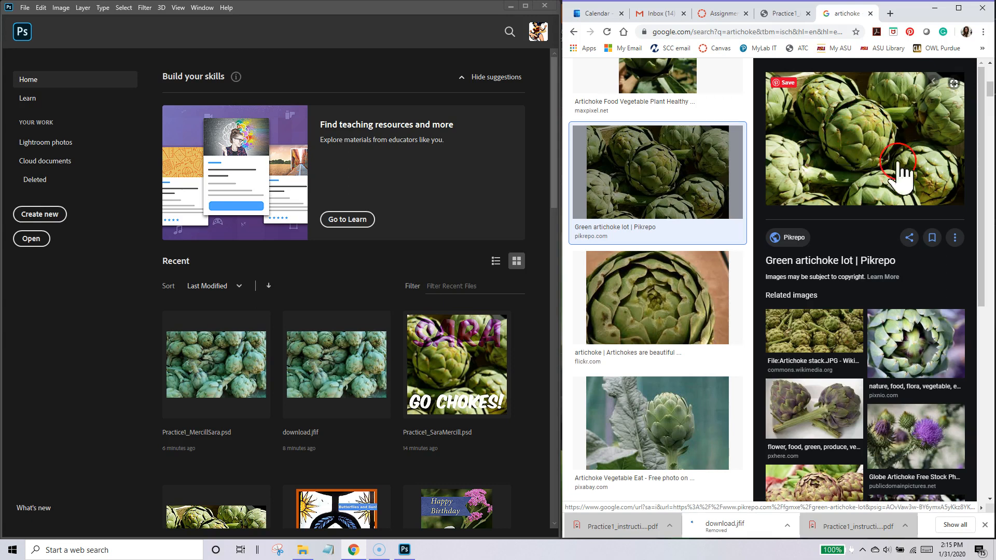
Step: Save the previewed artichoke image to the Downloads folder under its default name, green-artichoke-lot.jpg
right_click(860, 118)
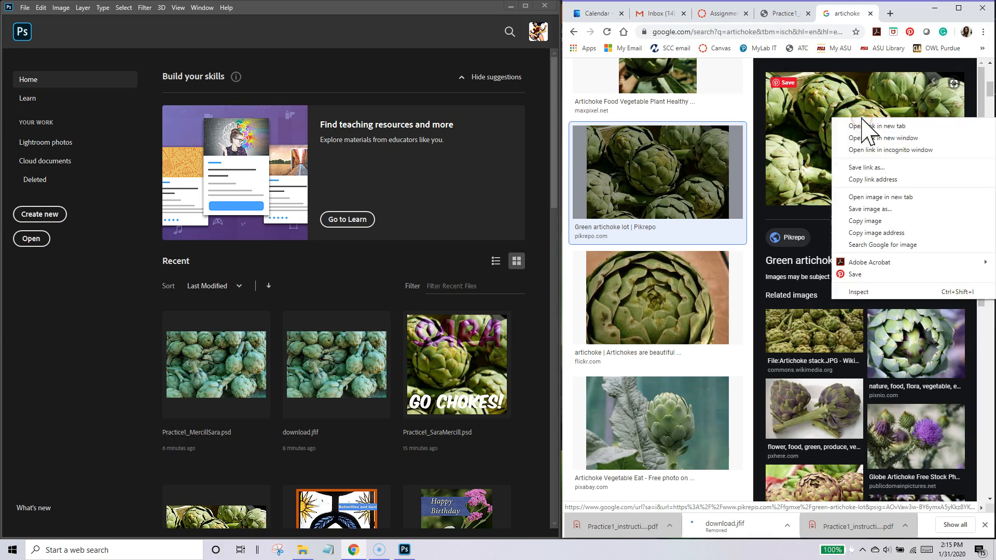
click(876, 210)
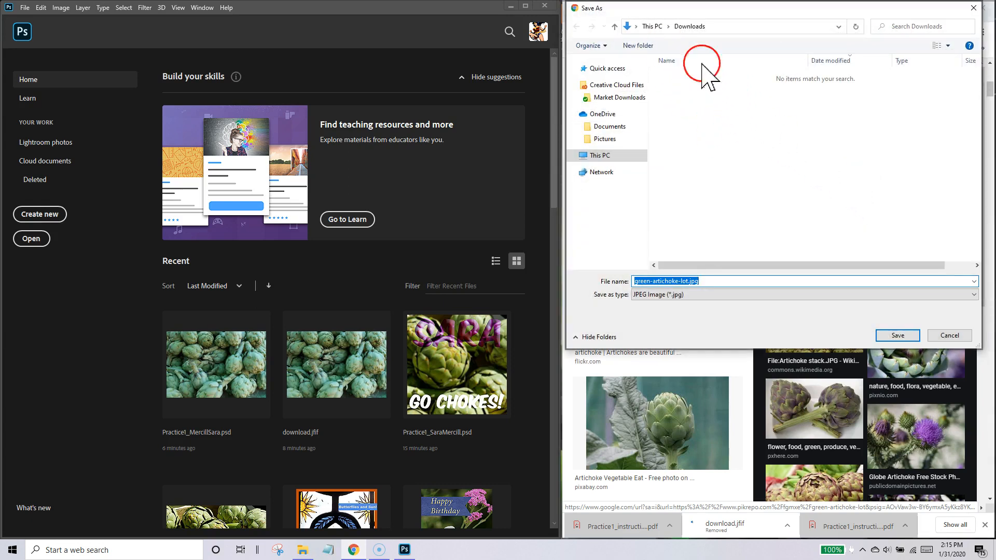
click(612, 157)
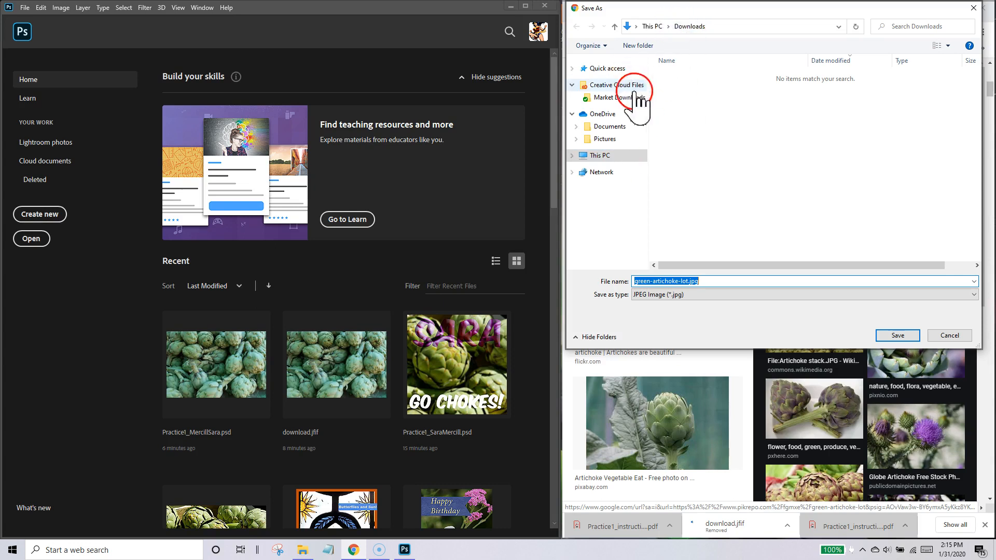
click(613, 69)
click(684, 87)
double_click(684, 88)
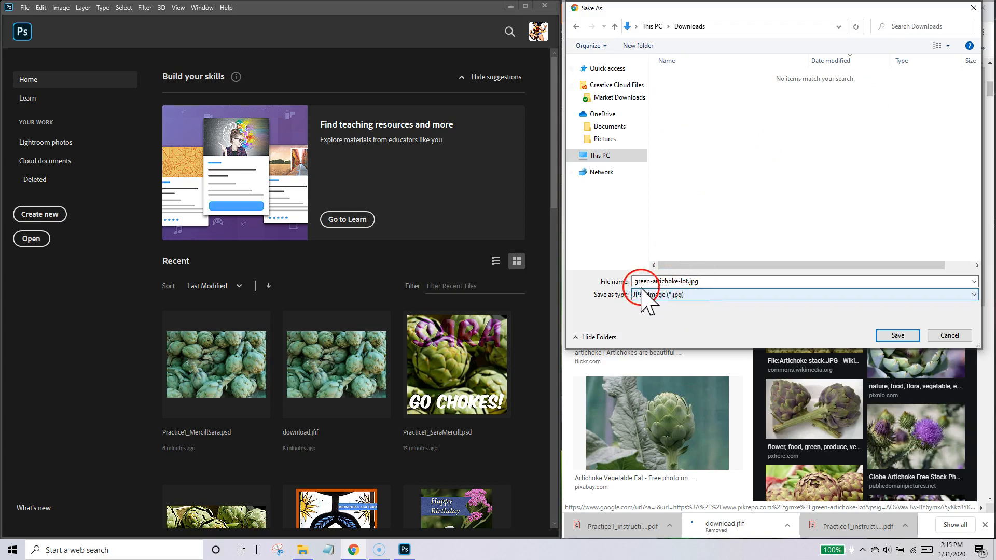
click(680, 294)
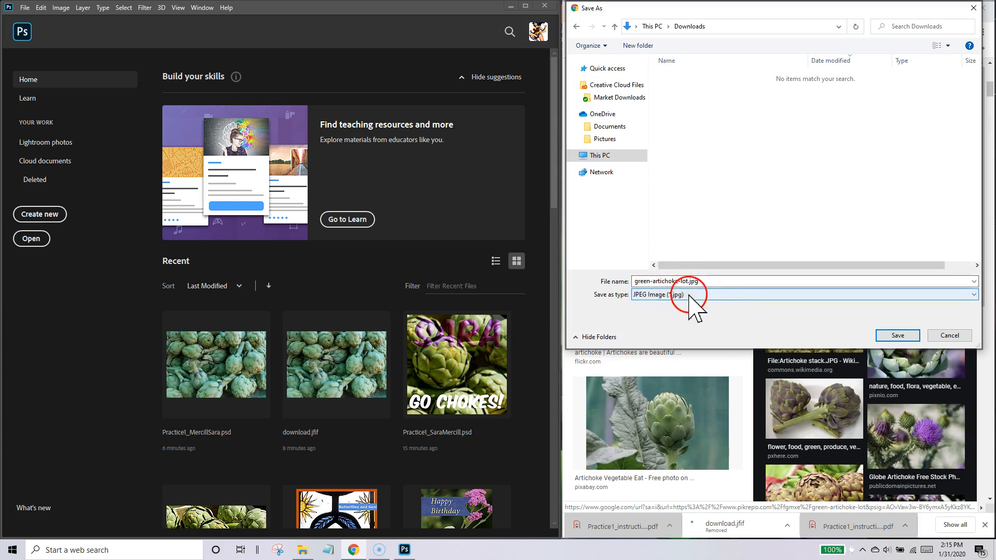
click(897, 336)
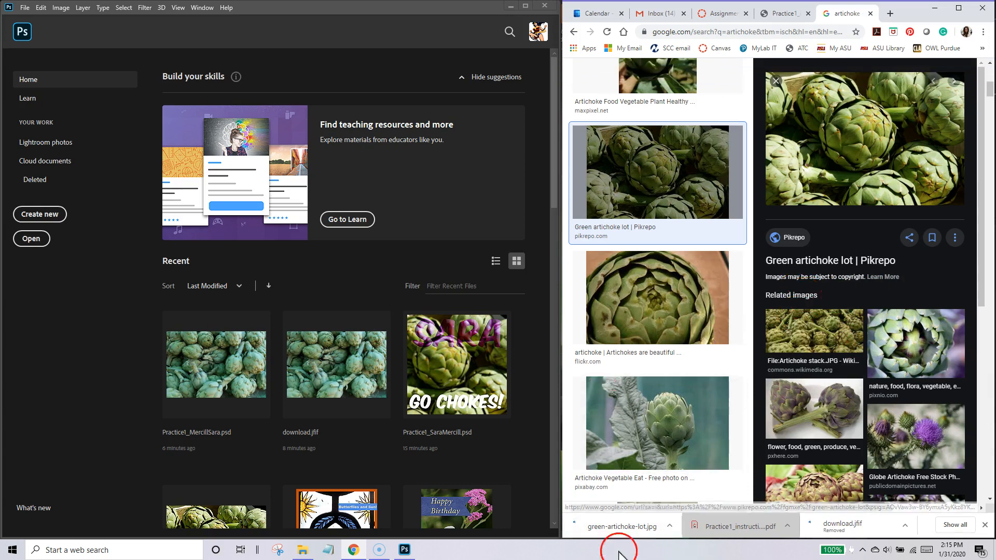
Step: Return to the Practice 1 instructions PDF, then switch to Photoshop and open green-artichoke-lot.jpg from the Downloads folder
click(783, 14)
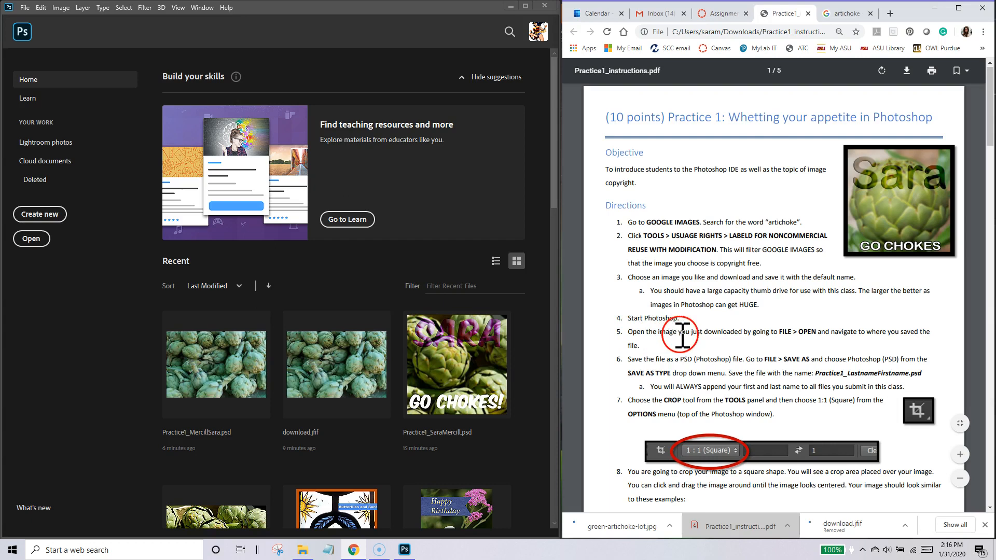
click(26, 8)
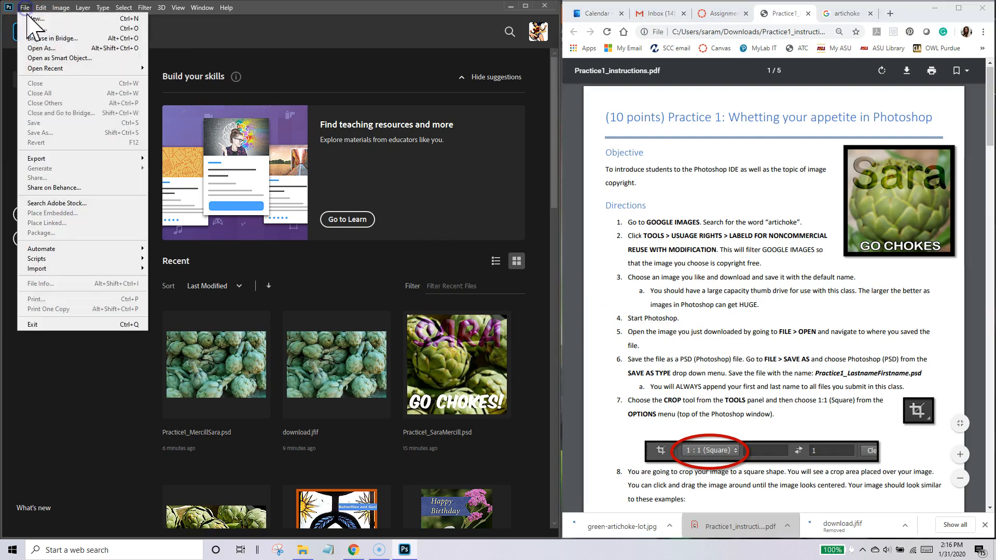
click(39, 29)
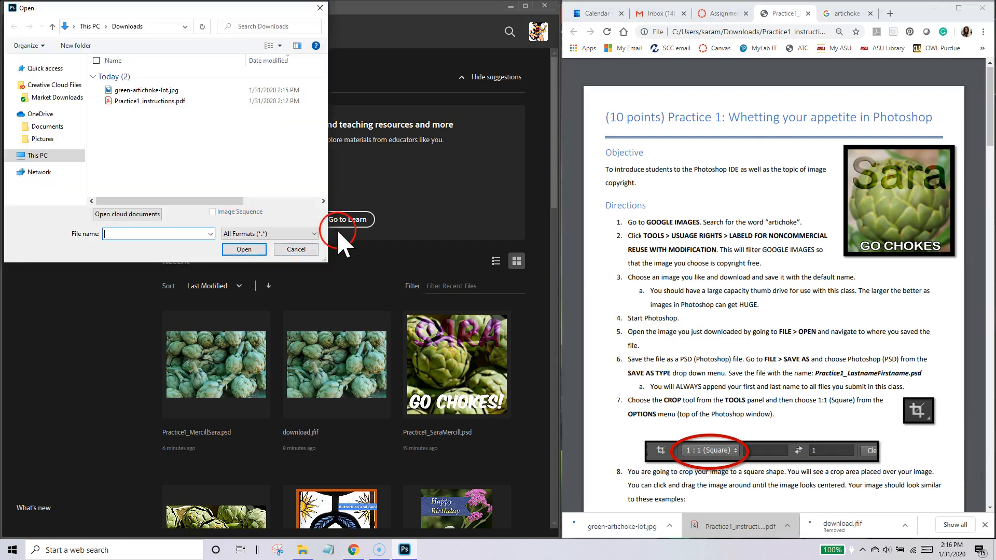
drag(181, 10, 198, 18)
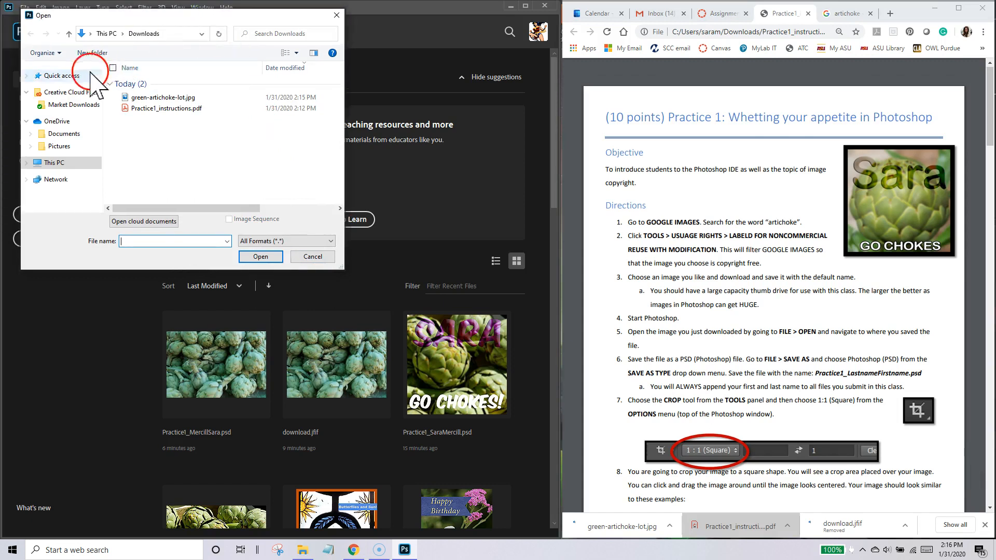
click(57, 76)
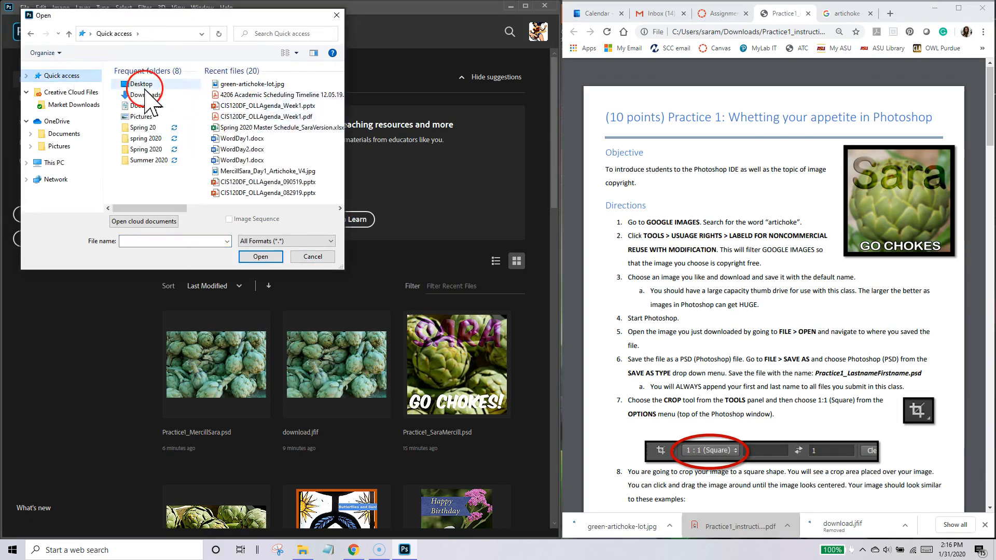
double_click(145, 95)
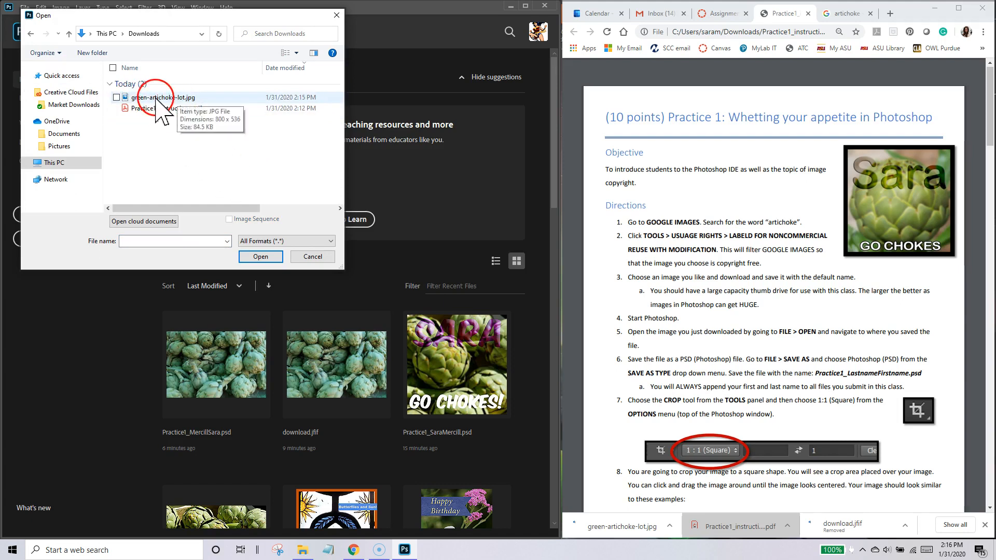
double_click(175, 98)
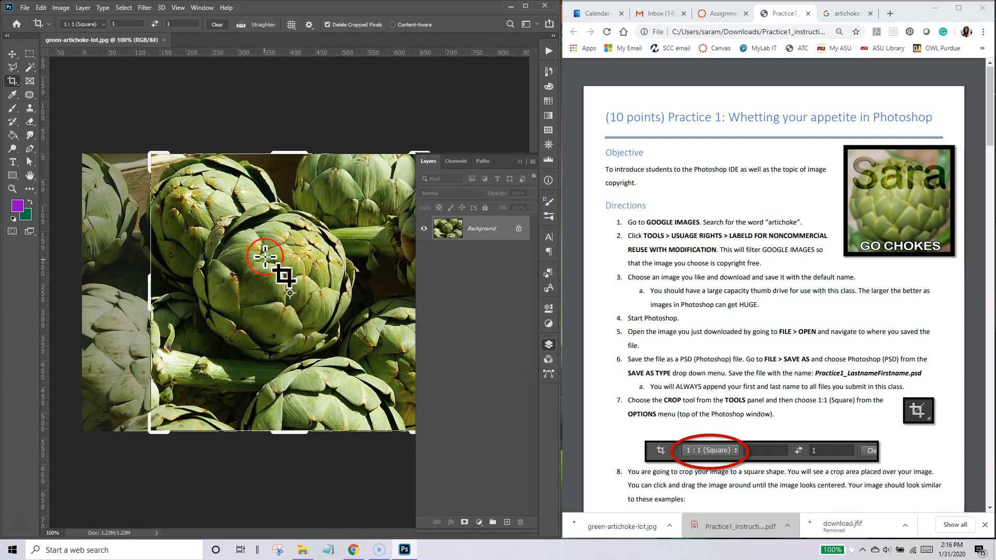
Step: Switch from the Crop tool to the Move tool and arrange the tools in a single column
click(12, 54)
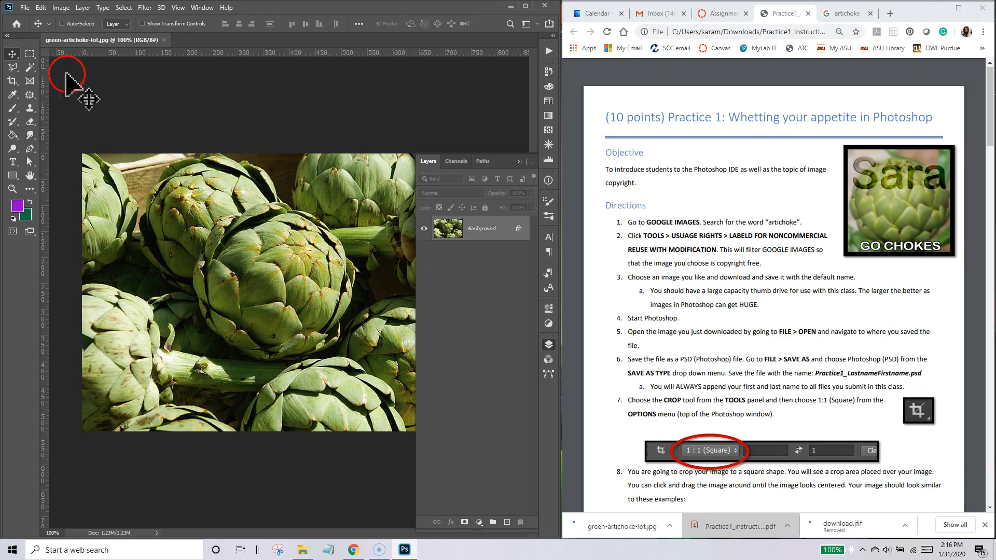
click(7, 36)
click(242, 295)
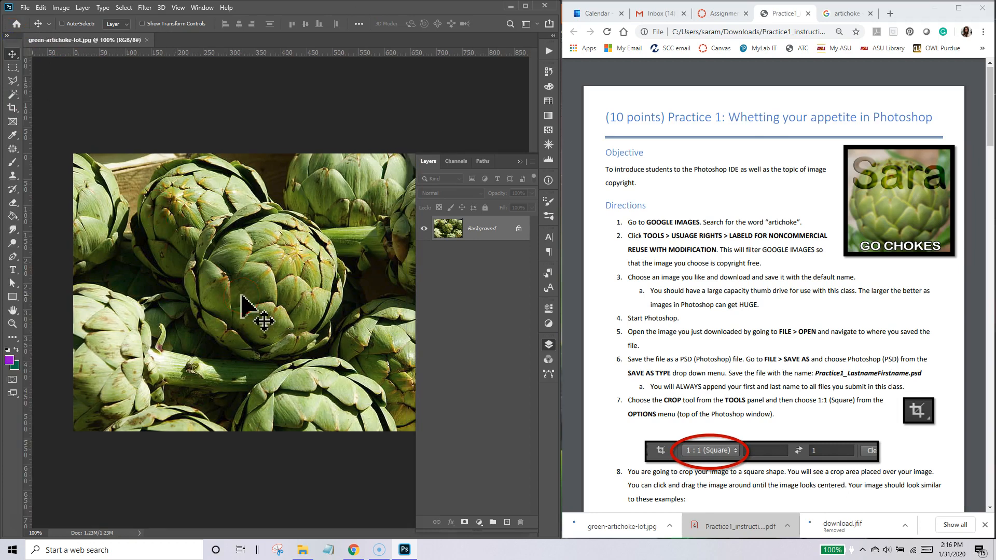
Step: Collapse the Layers panel and return the tools to a two-column layout
click(519, 162)
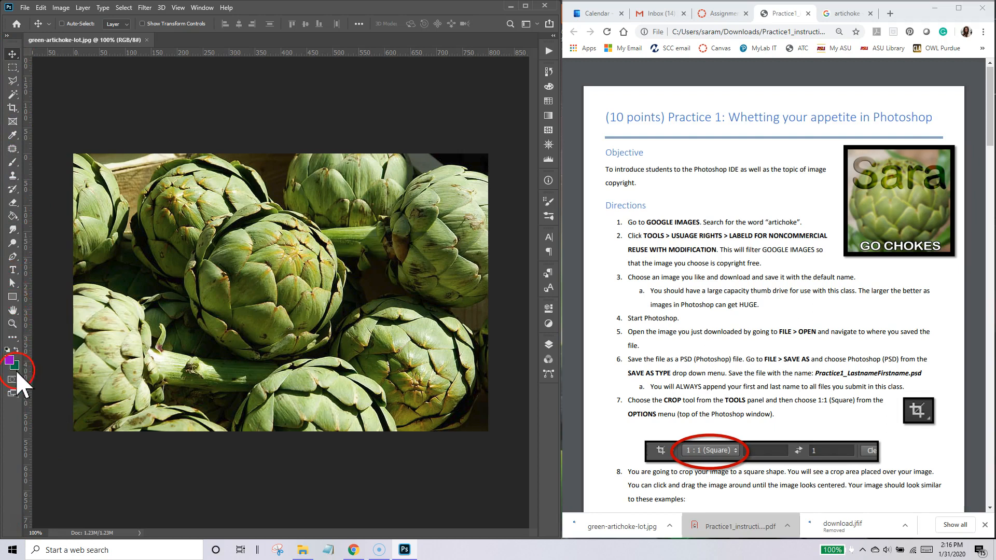
click(7, 36)
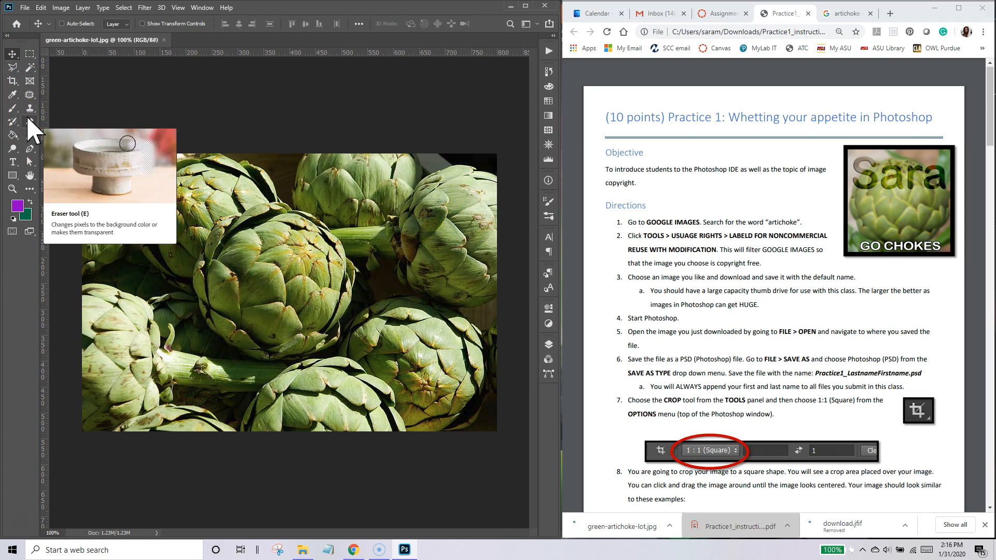
click(113, 90)
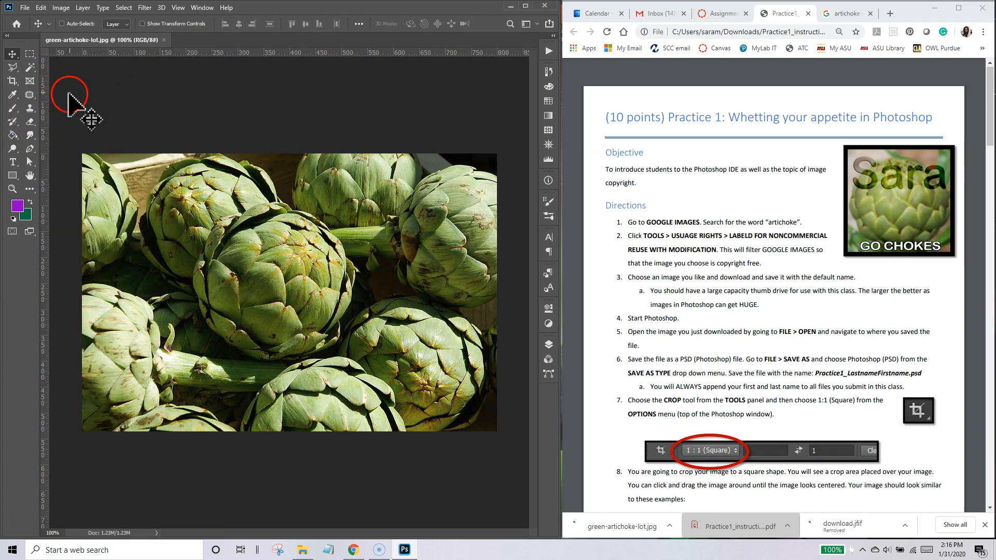
Step: Examine how the tool options differ between the Marquee, Polygonal Lasso, Move, Eyedropper and Pen tools
click(30, 53)
click(13, 70)
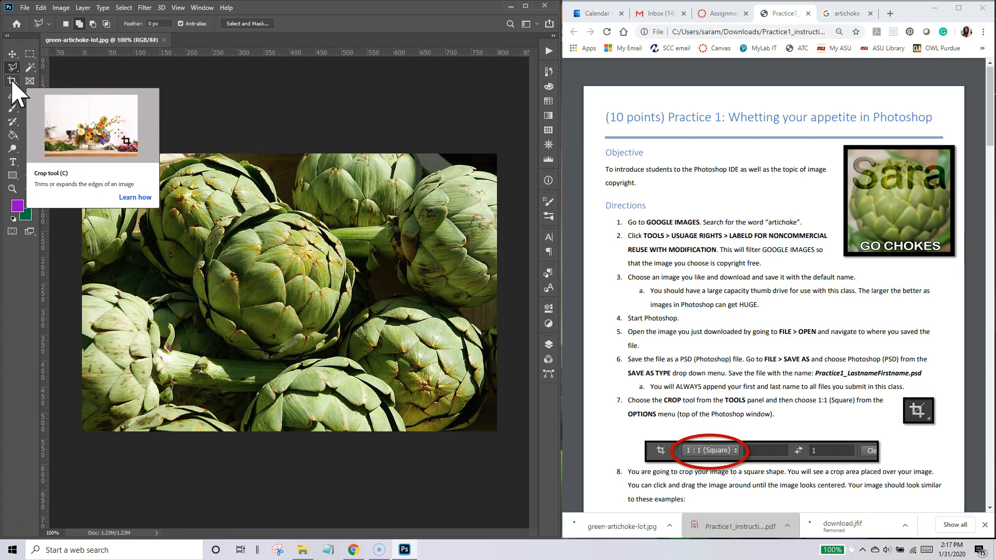
click(12, 57)
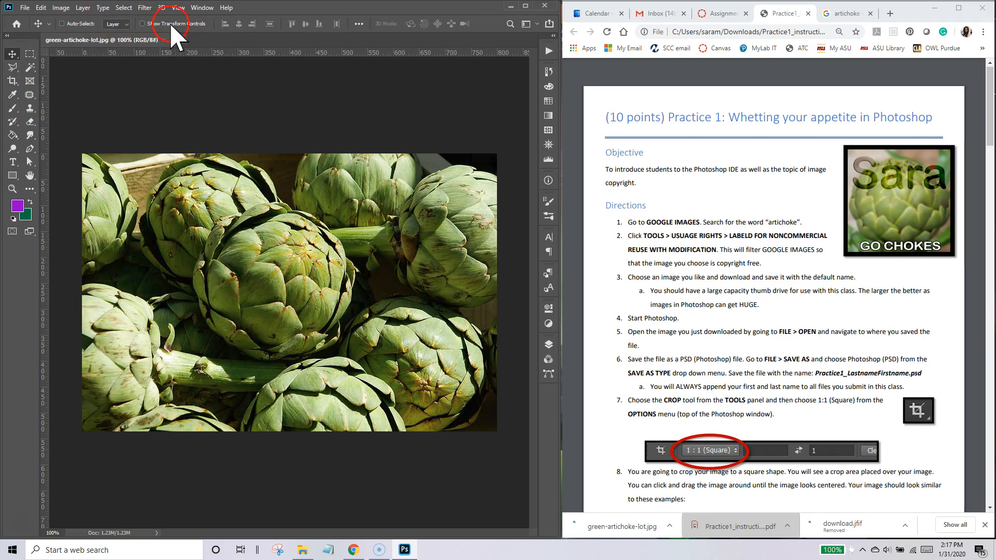
click(13, 95)
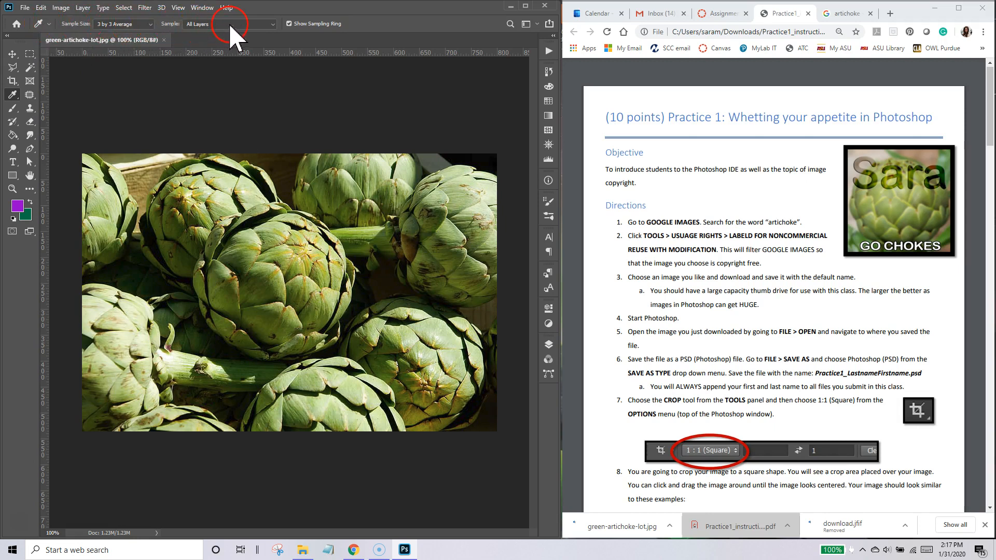
click(29, 150)
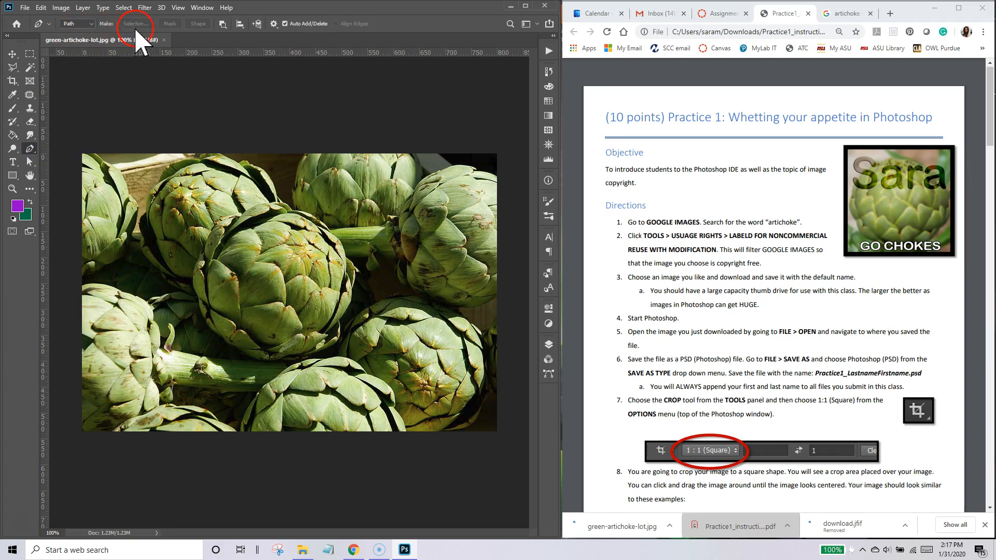
Step: Show the hidden lasso tool variants, keep the Polygonal Lasso tool active, and expand the Layers panel again
click(13, 72)
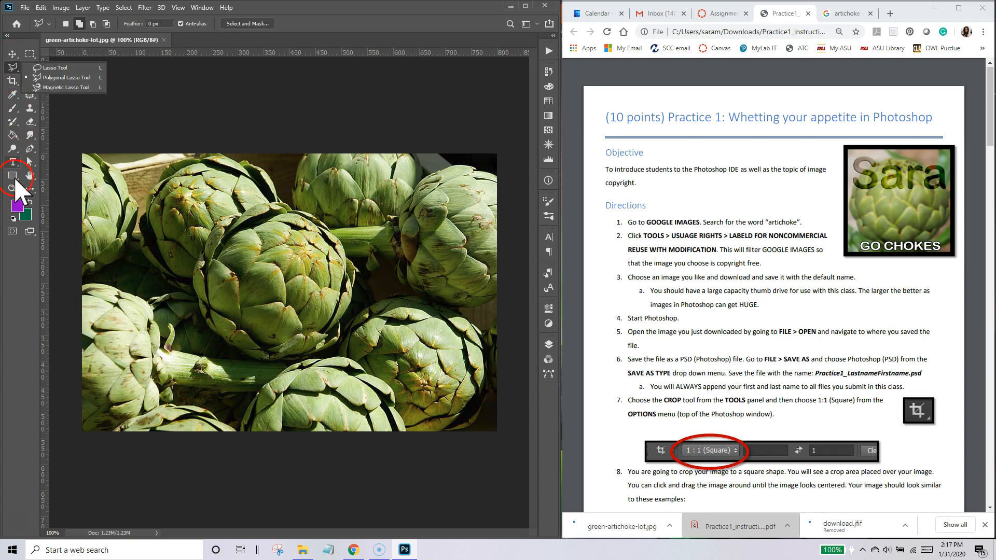
click(15, 68)
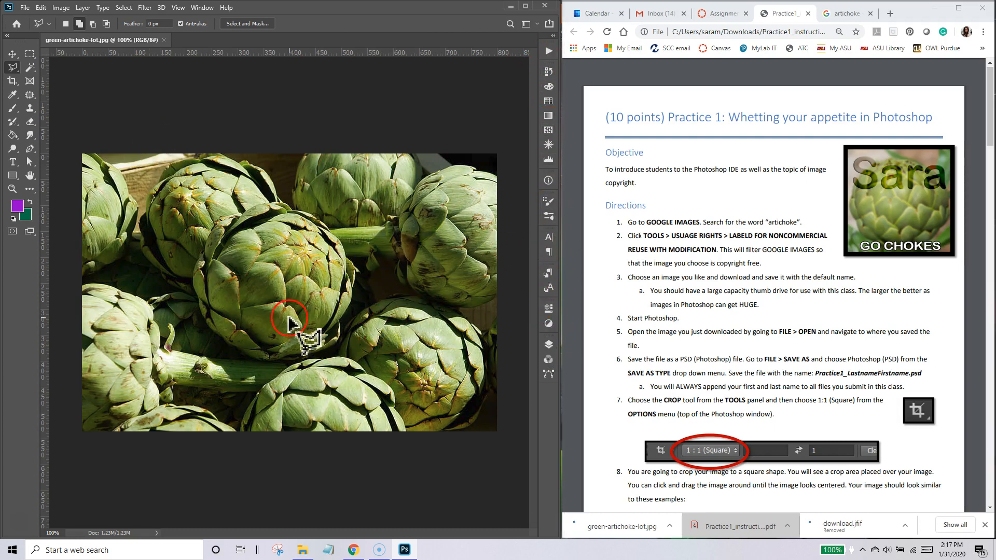
click(548, 344)
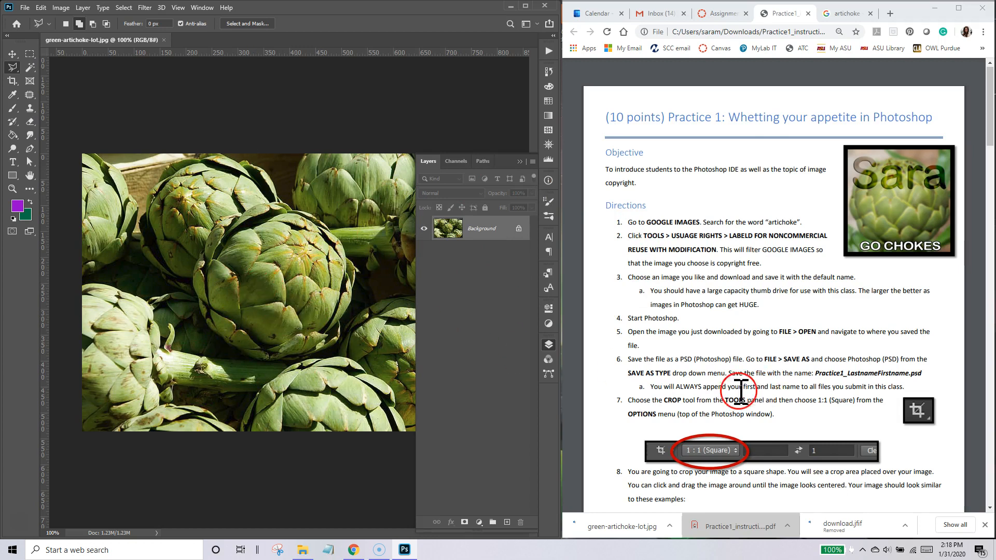
Step: Read direction 6 in the instructions PDF and highlight its sentence about saving the file as a PSD
drag(990, 122, 991, 161)
click(627, 140)
drag(629, 140, 747, 141)
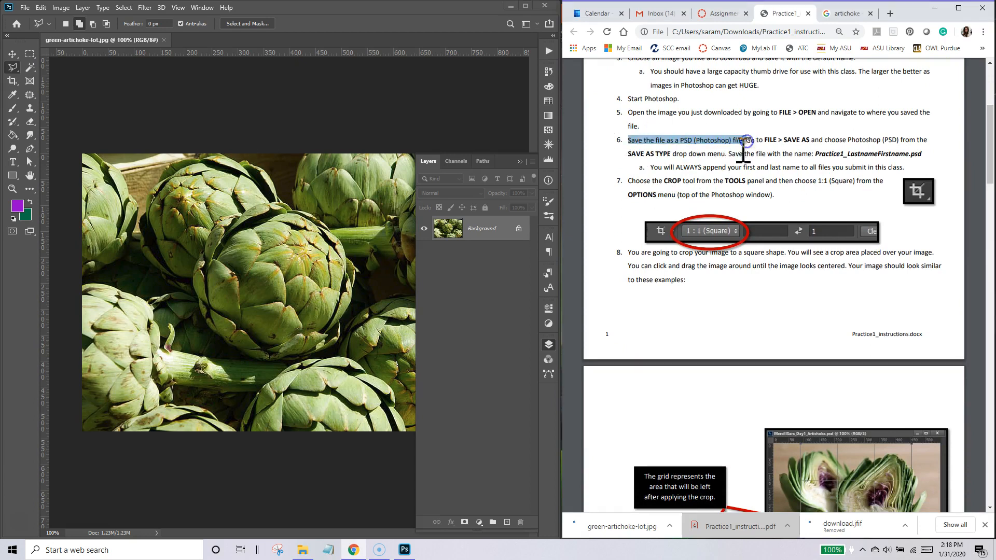
click(736, 156)
Step: Start saving the artichoke image under a new name, choosing the Photoshop (PSD) format
click(118, 77)
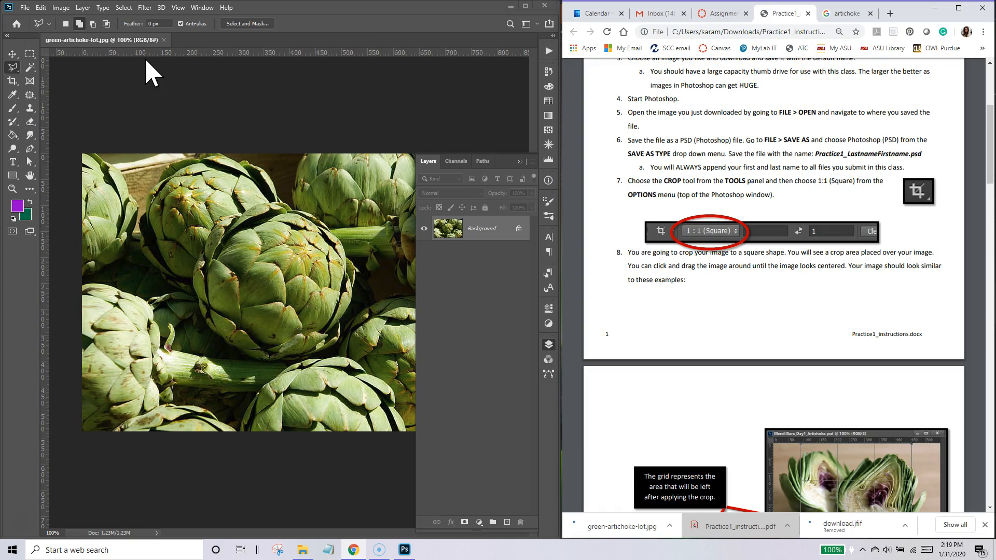
click(25, 8)
click(39, 132)
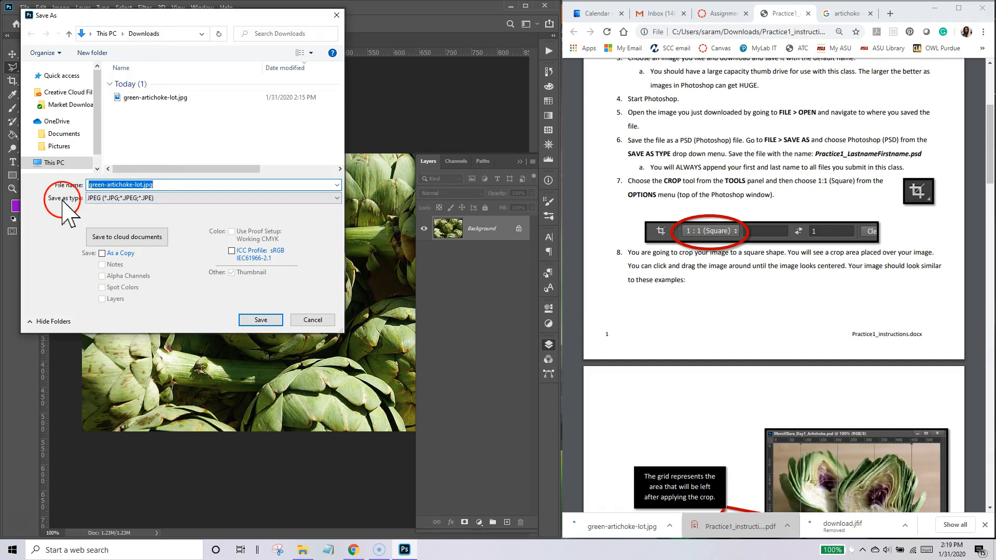
click(114, 198)
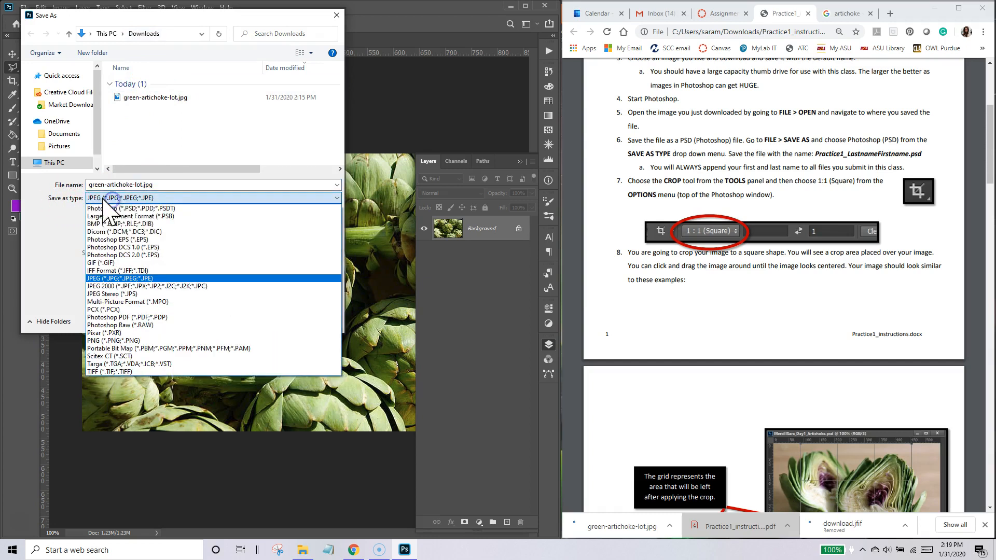
click(104, 208)
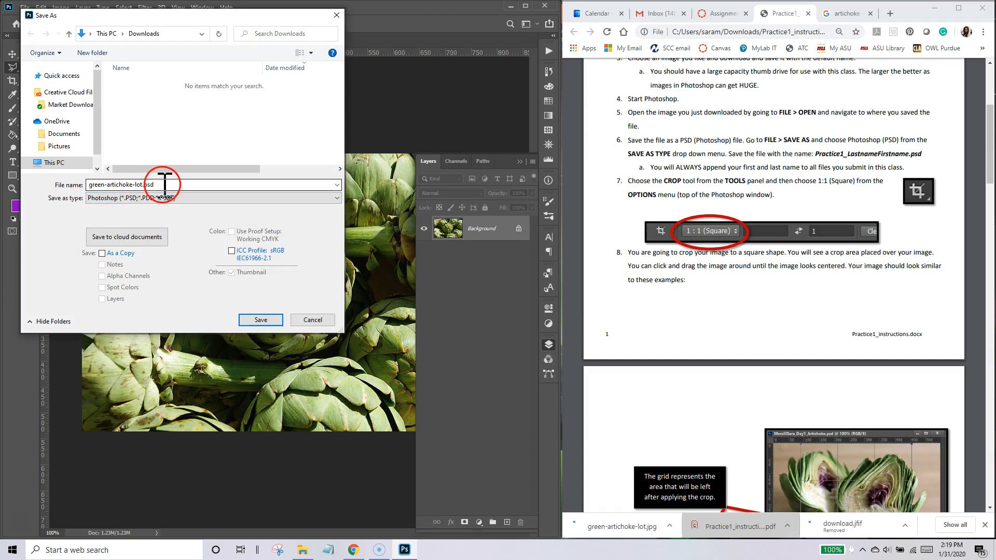
Step: Name the file Practice1_ followed by the student's last and first names, and save it in the Downloads folder
drag(815, 154, 847, 155)
click(799, 155)
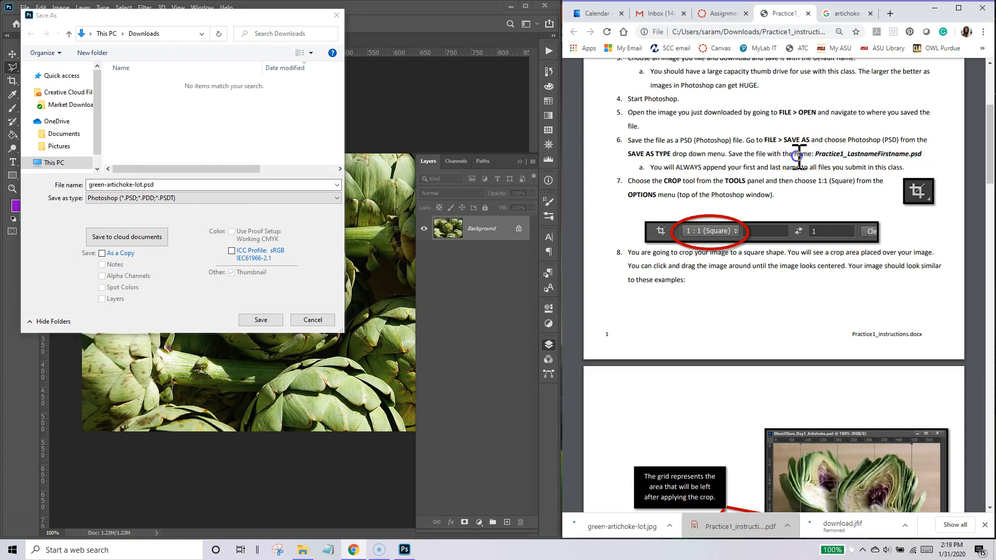
click(215, 176)
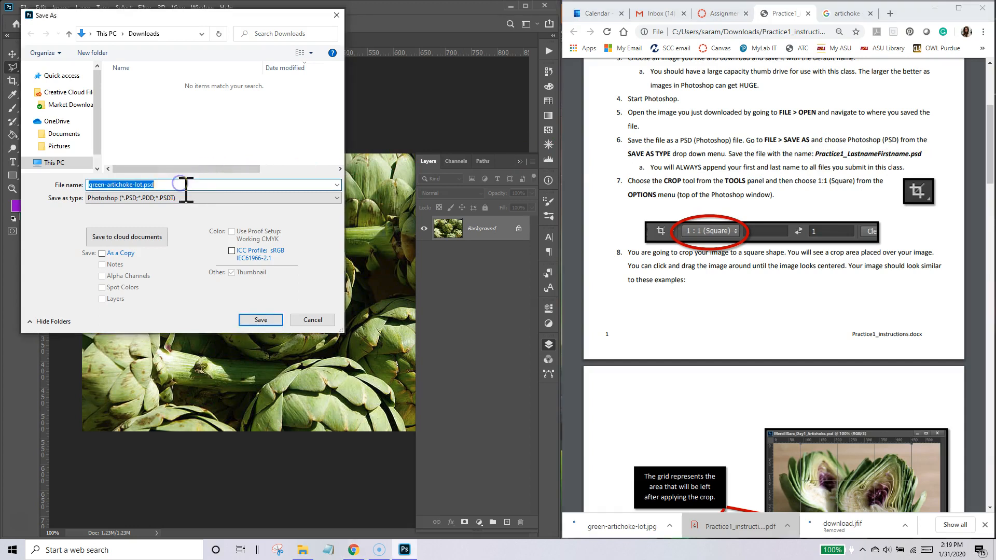
text(Practic)
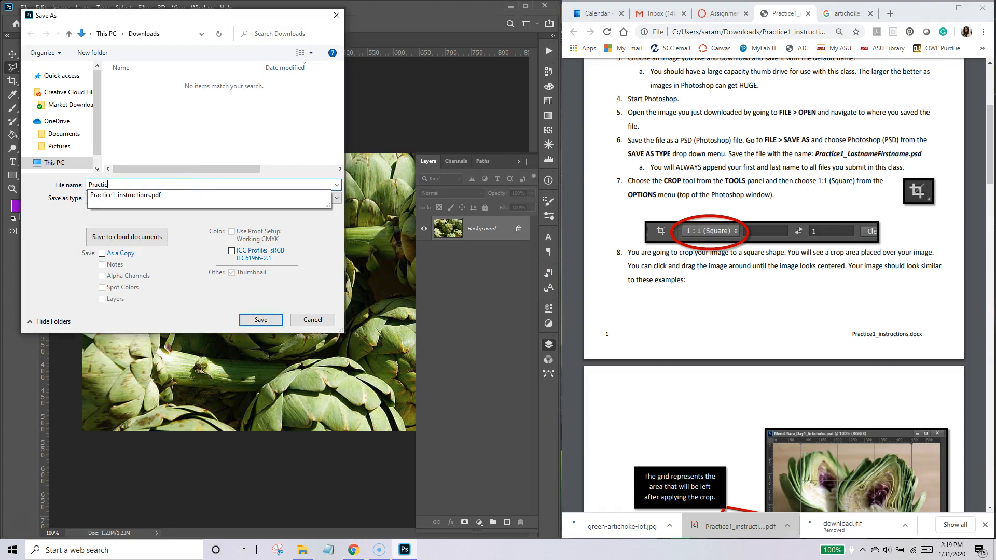
text(e1_MercillSara)
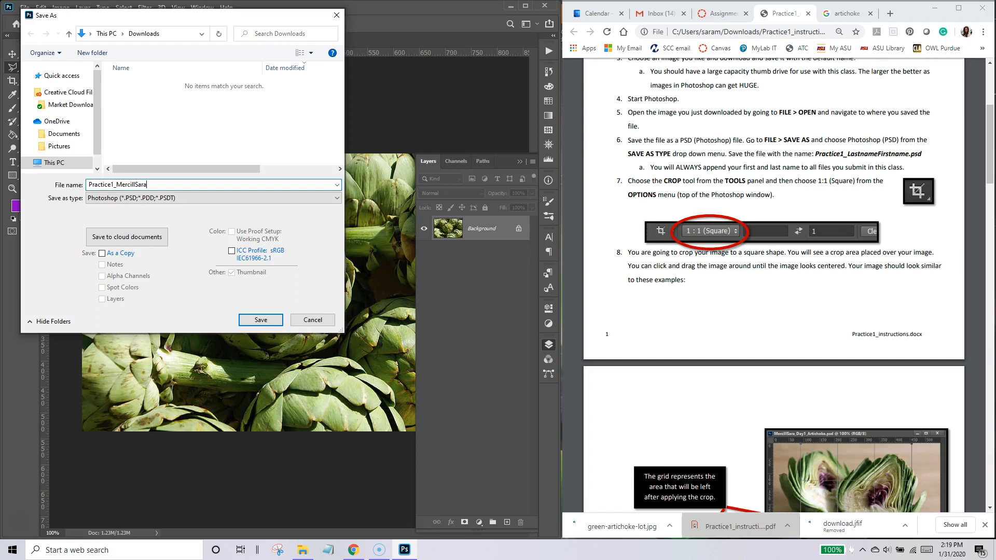
click(261, 320)
click(261, 322)
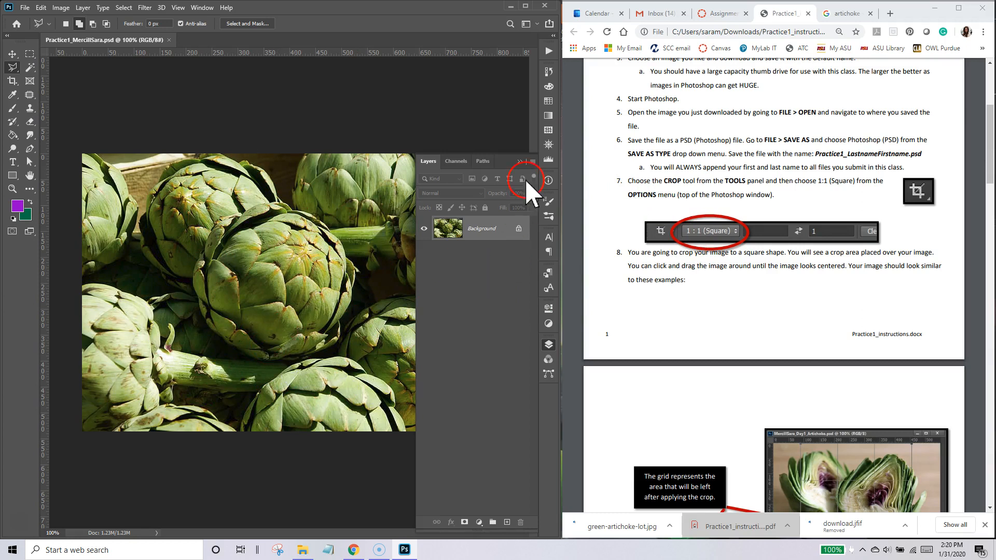
Step: Collapse the Layers panel and set up the Crop tool with the 1 : 1 (Square) ratio
click(520, 161)
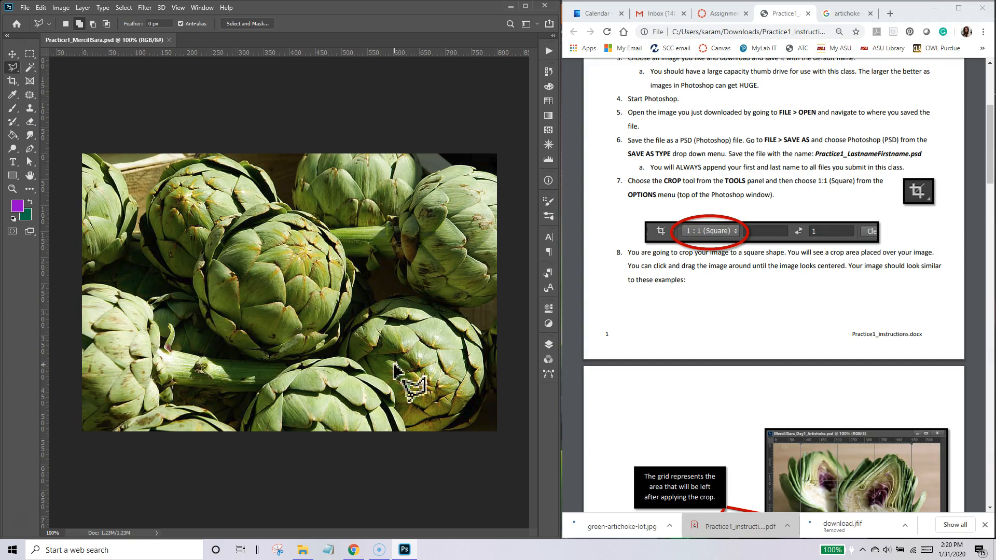
click(366, 378)
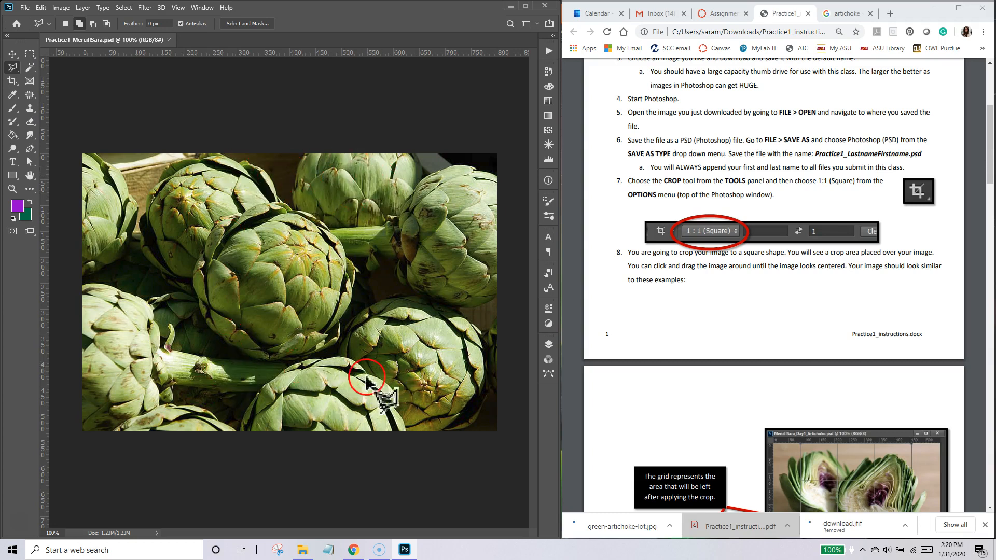
click(13, 82)
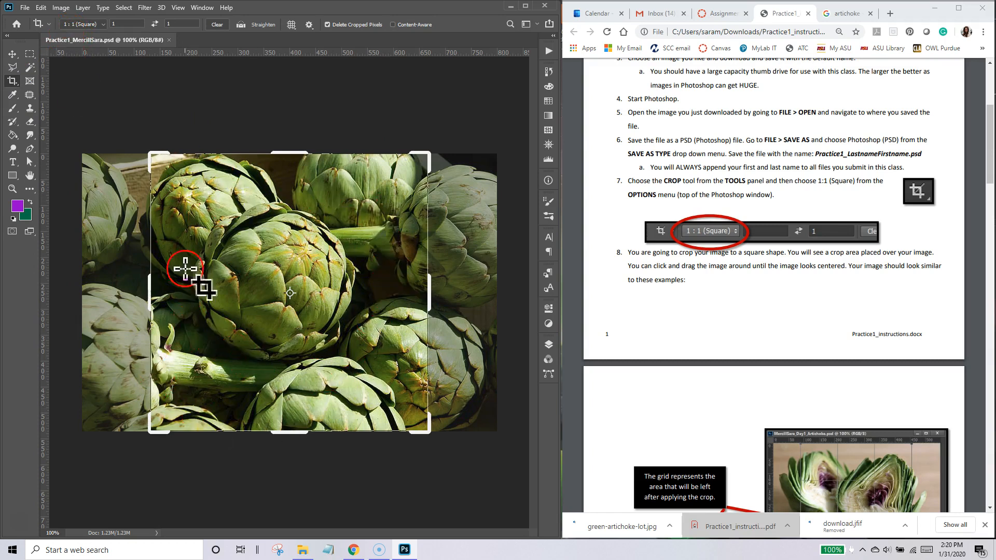
click(100, 24)
click(85, 32)
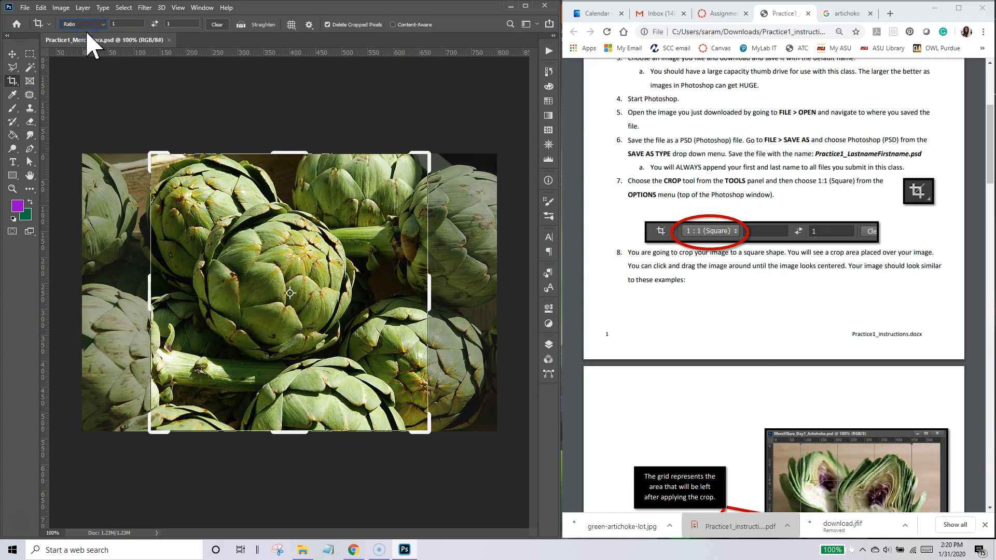
click(94, 24)
click(93, 33)
click(96, 25)
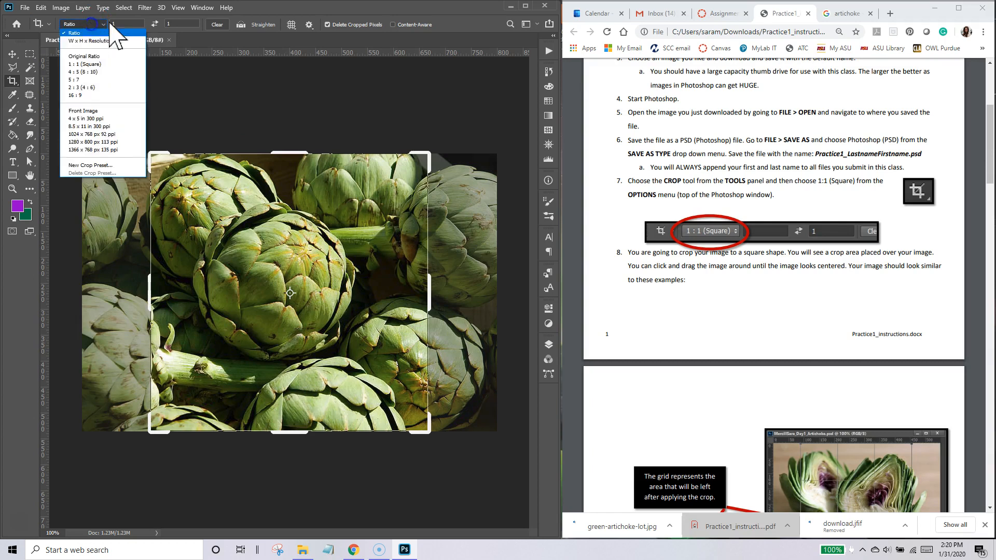
click(93, 63)
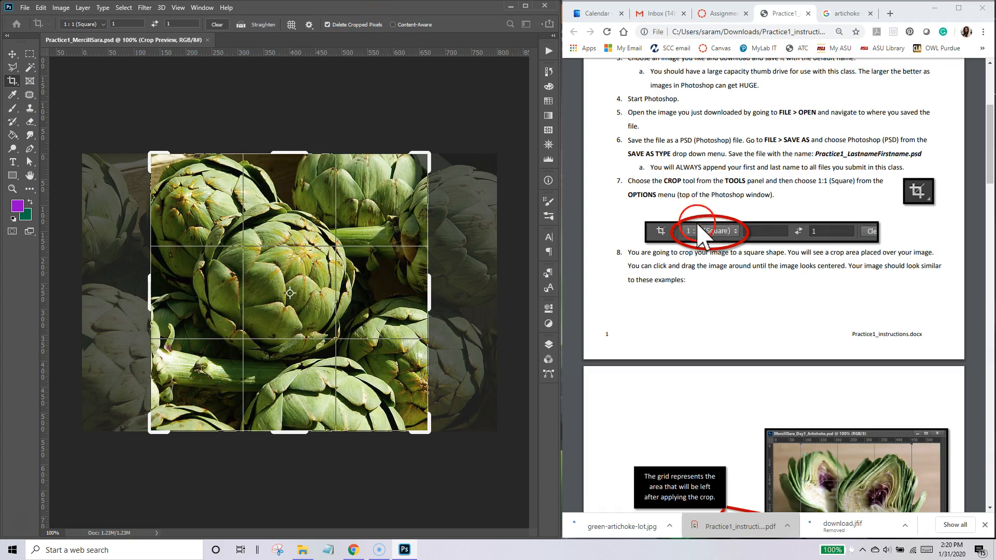
Step: Try the 5 : 7 ratio on the crop area and return it to 1 : 1 (Square)
click(83, 24)
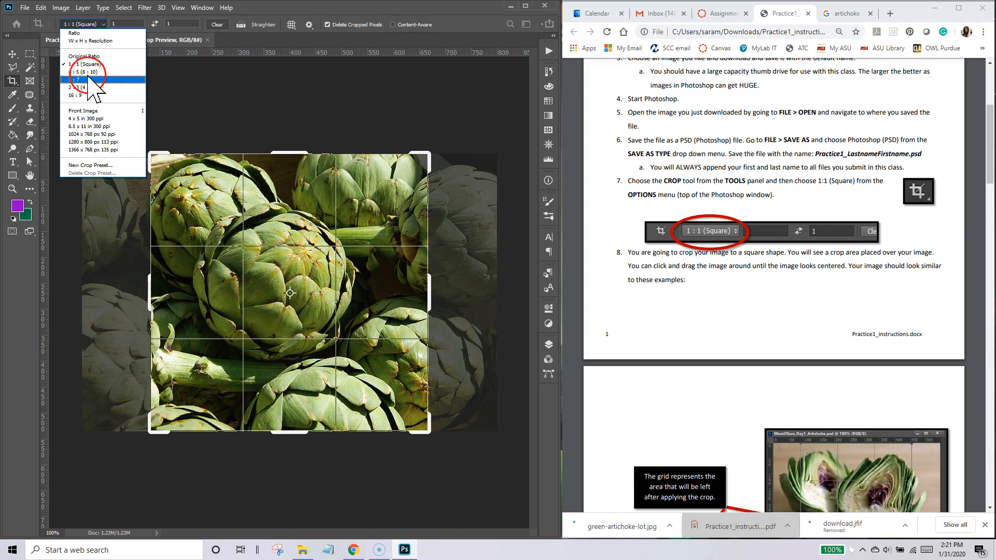
click(80, 79)
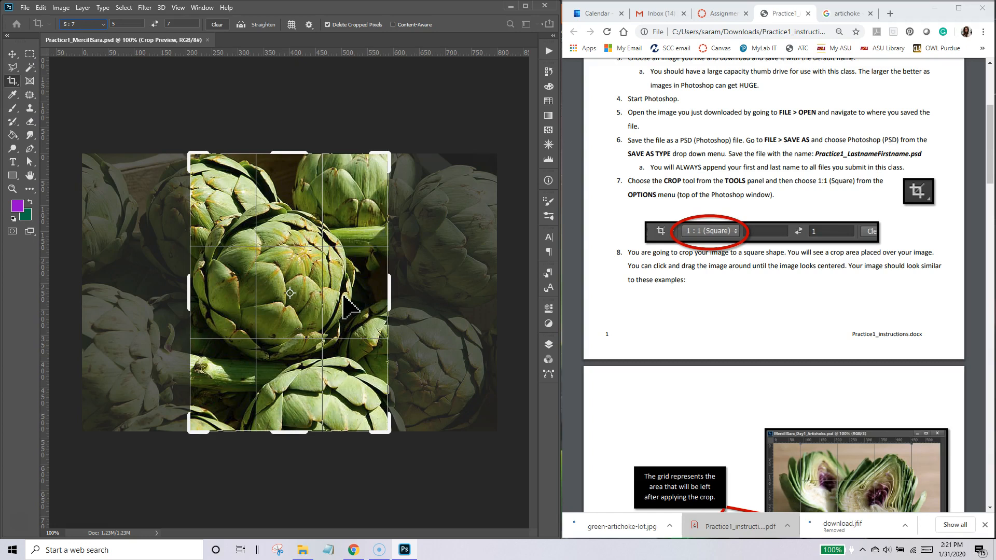
click(88, 24)
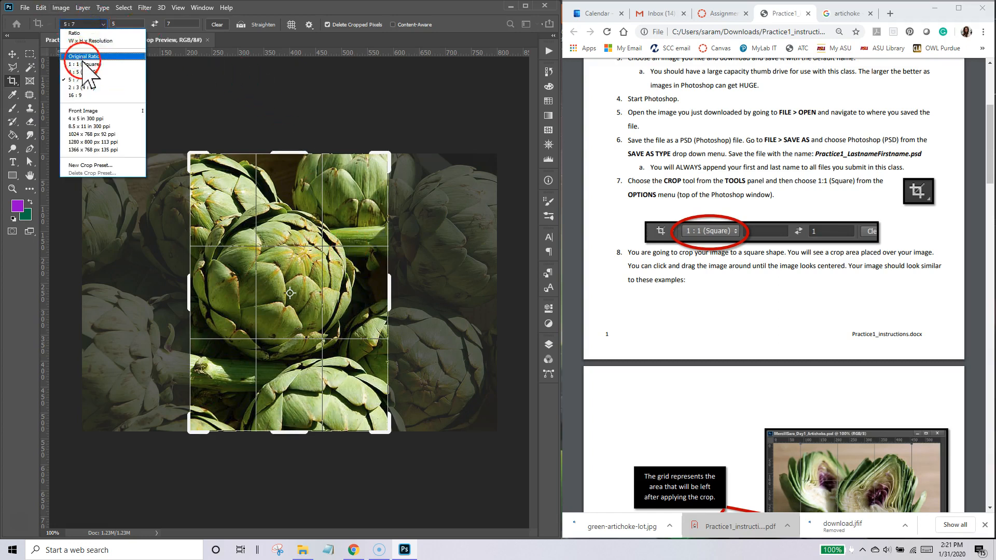
click(83, 64)
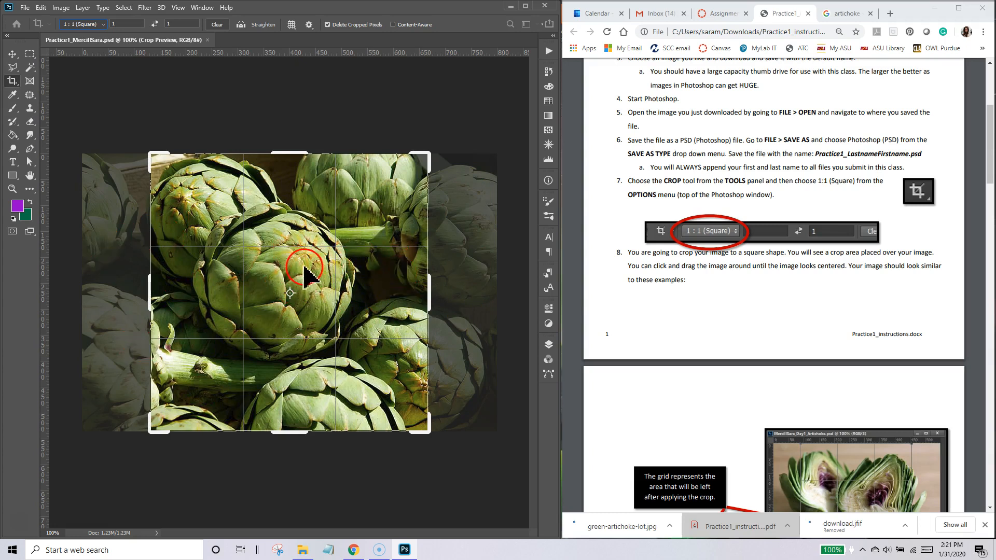
Step: Shift the image left within the square crop area, widen the Photoshop window and commit the crop
drag(303, 278, 266, 270)
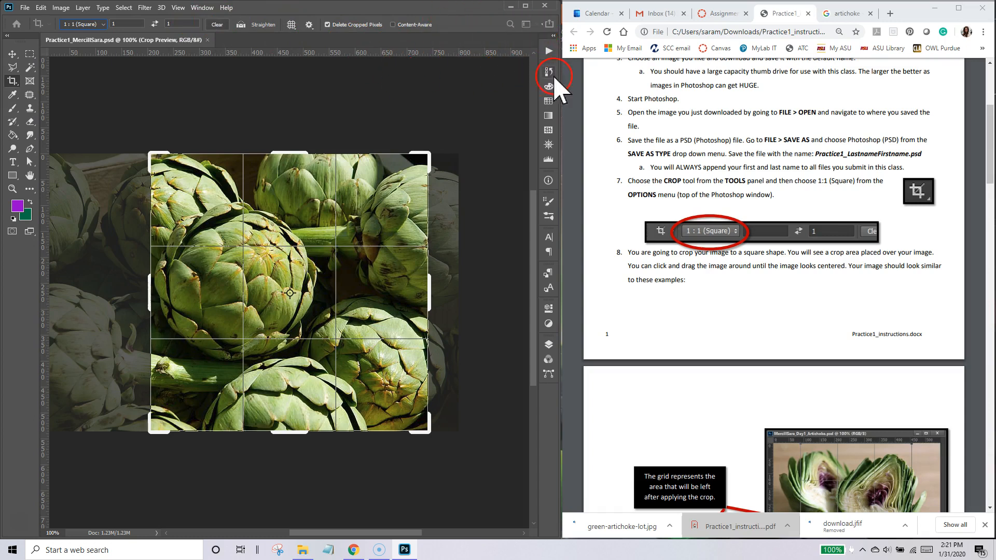
drag(559, 76, 560, 48)
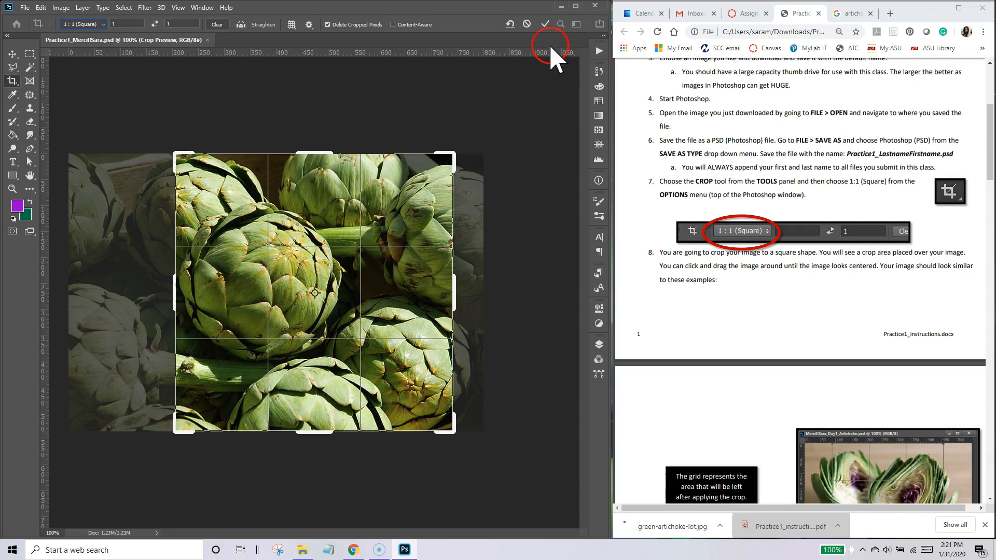
click(544, 24)
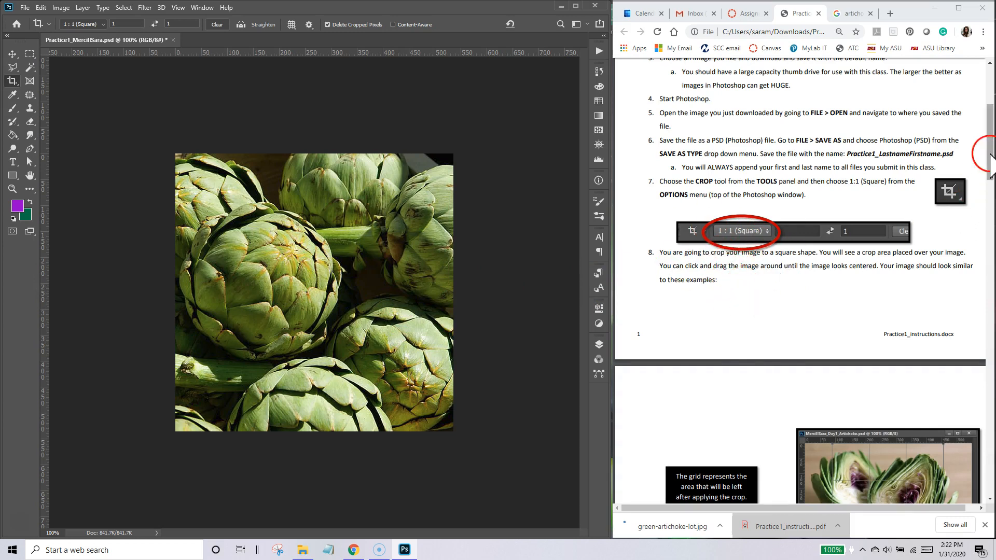
Step: Bring directions 9 to 16 into view in the instructions PDF and fit the cropped image to the window
drag(988, 154, 992, 269)
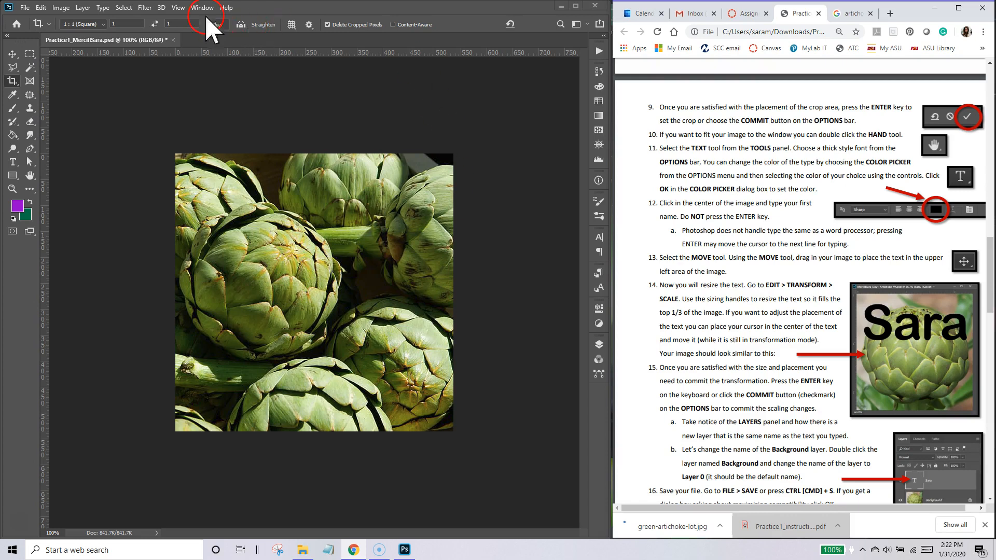
double_click(30, 175)
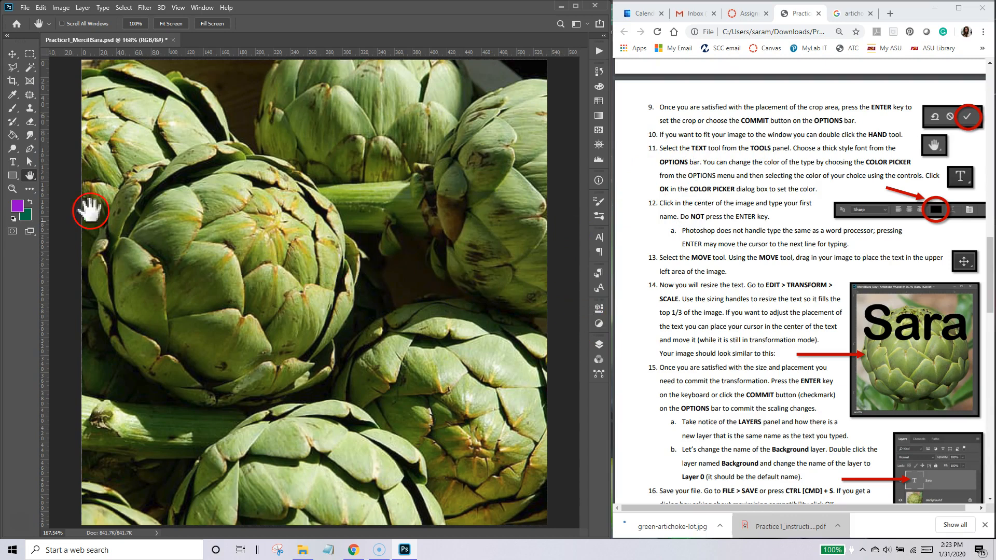
Step: Activate the Type tool, check the Layers panel briefly, and choose the Komika Axis font
click(13, 163)
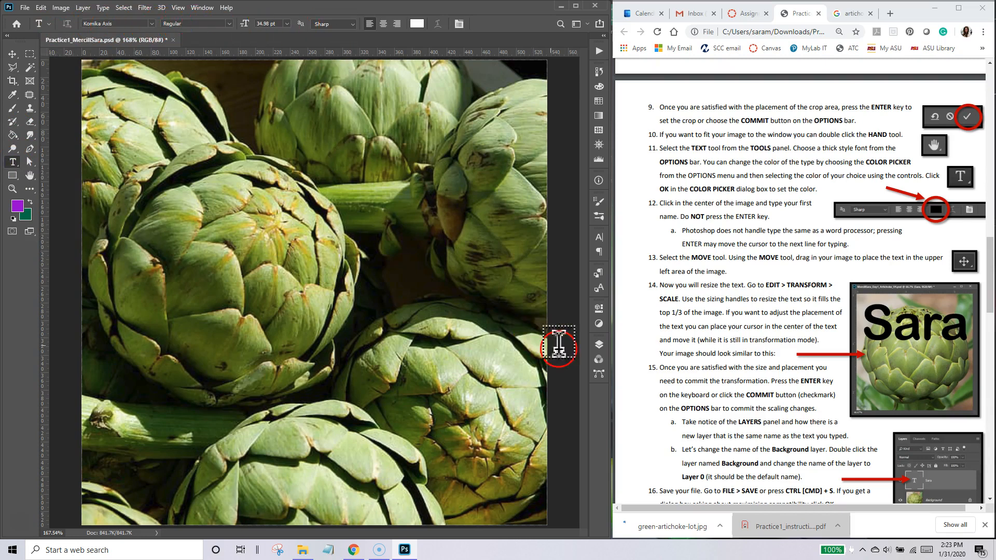
click(599, 345)
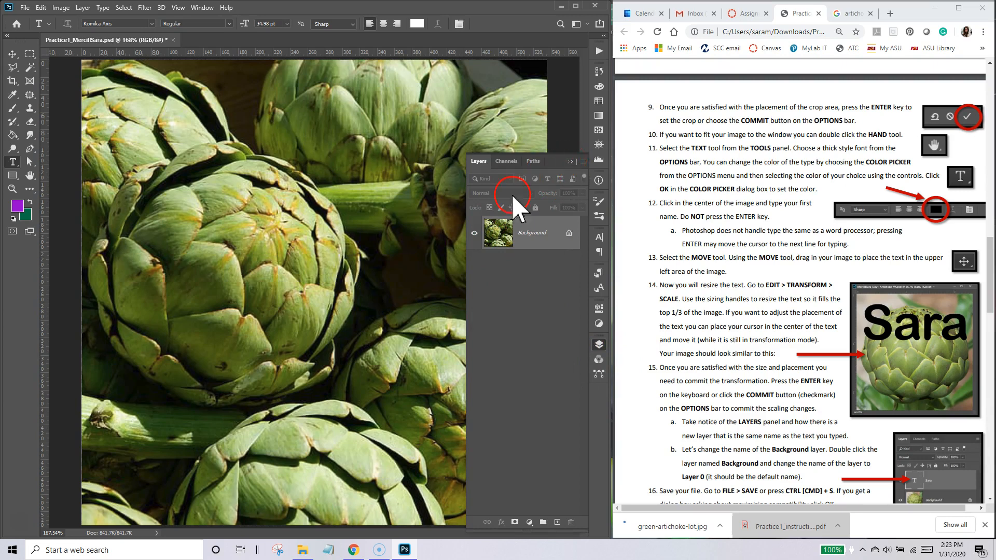
click(570, 161)
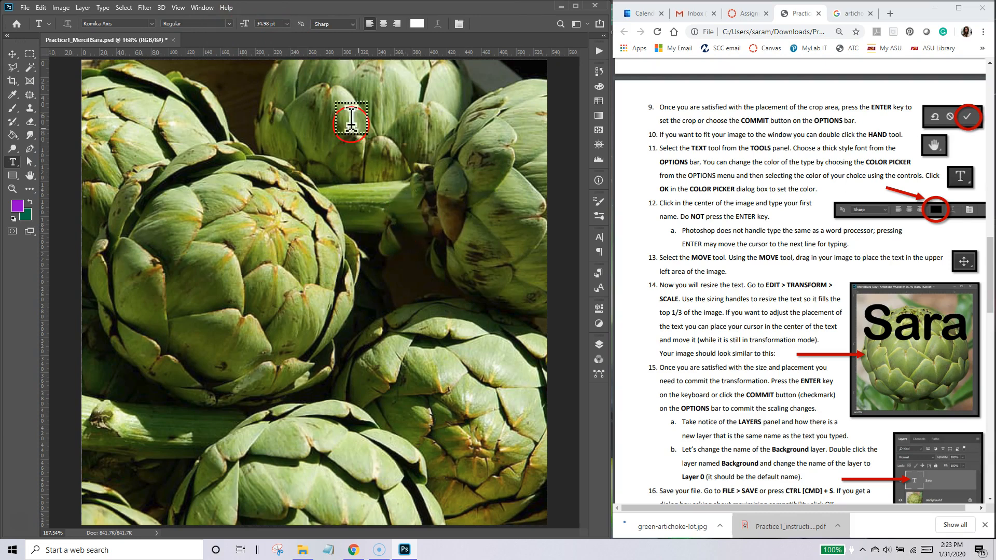
click(152, 24)
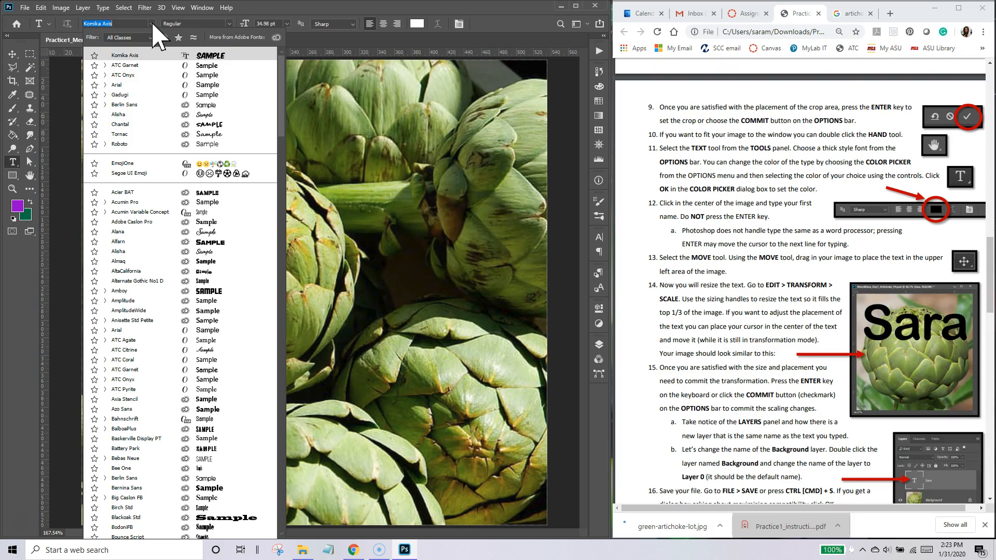
click(146, 56)
click(257, 91)
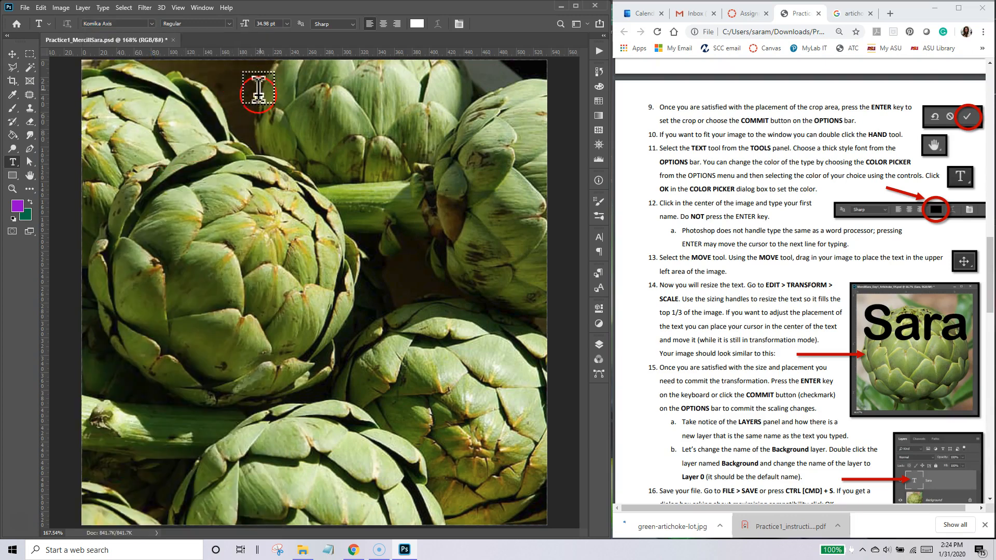
Step: Set the text color to a dark purple, hex 7a0198, after trying several magenta and purple shades
click(417, 23)
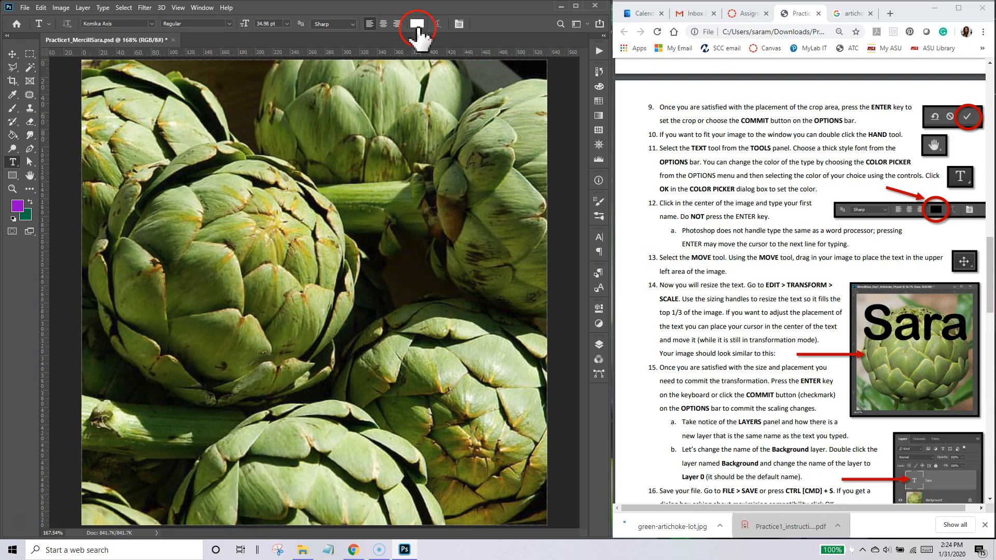
click(418, 23)
click(417, 24)
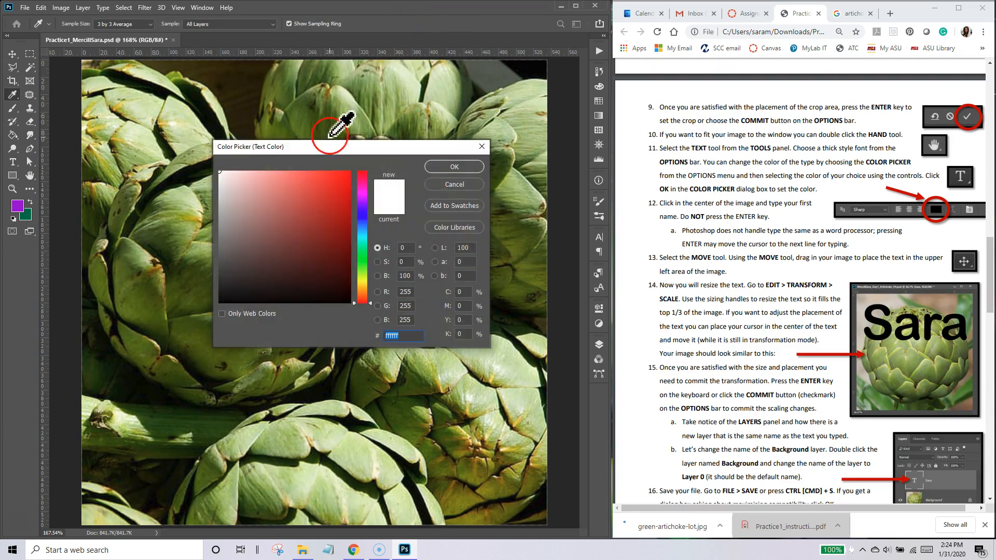
drag(348, 140, 323, 156)
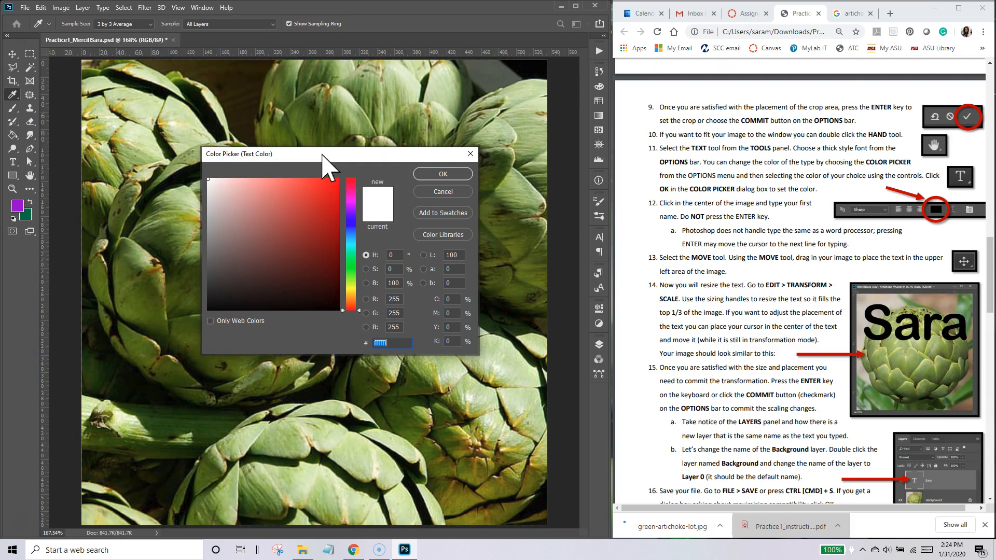
drag(359, 309, 330, 212)
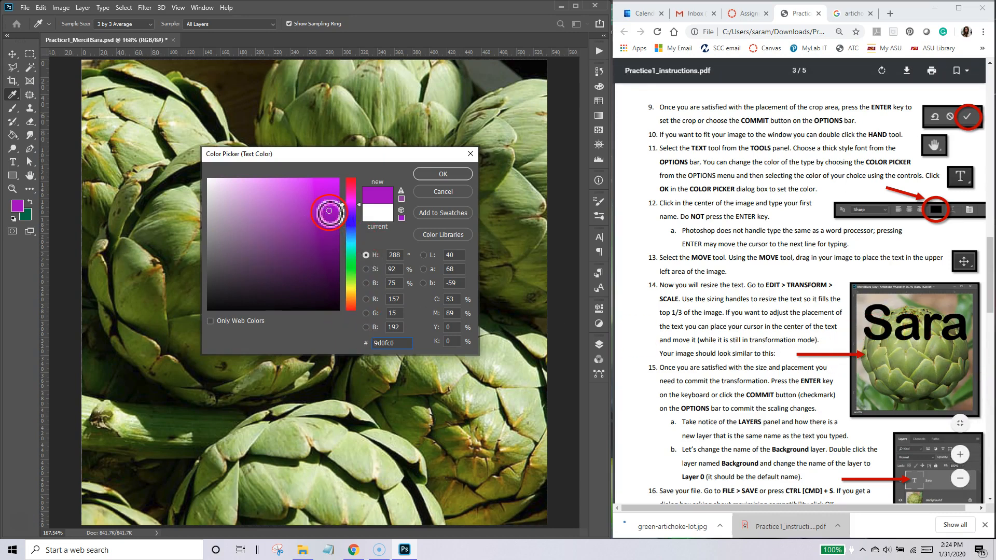
drag(329, 211, 355, 348)
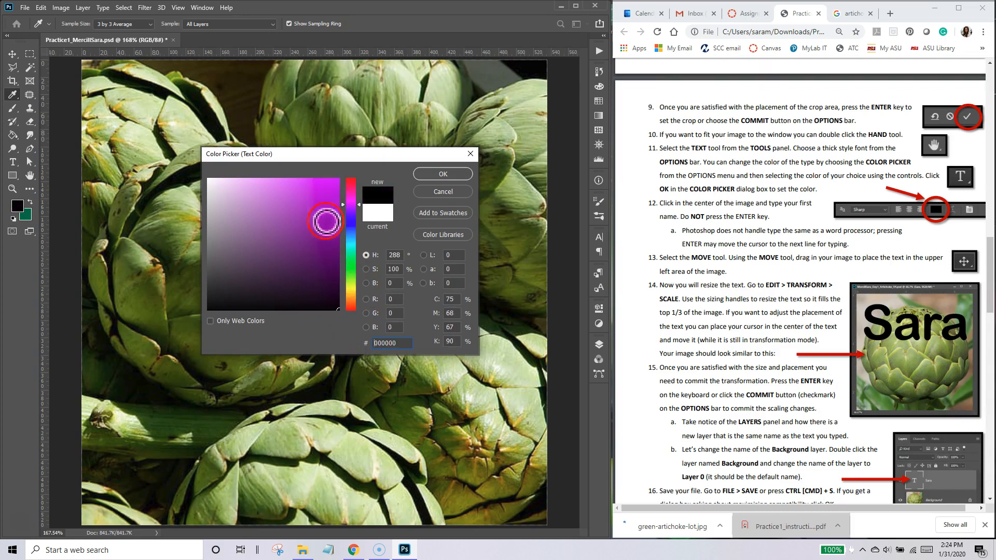
click(326, 217)
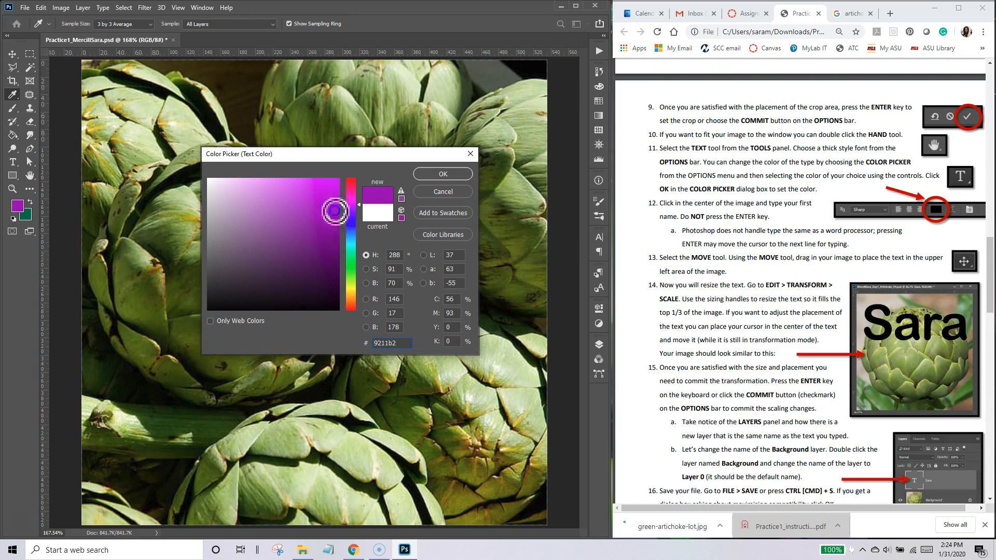
click(312, 226)
mouse_move(312, 226)
mouse_down()
mouse_move(330, 235)
mouse_move(394, 203)
mouse_move(252, 211)
mouse_move(252, 226)
mouse_move(302, 201)
mouse_move(317, 228)
mouse_move(268, 253)
mouse_move(313, 223)
mouse_move(335, 244)
mouse_up()
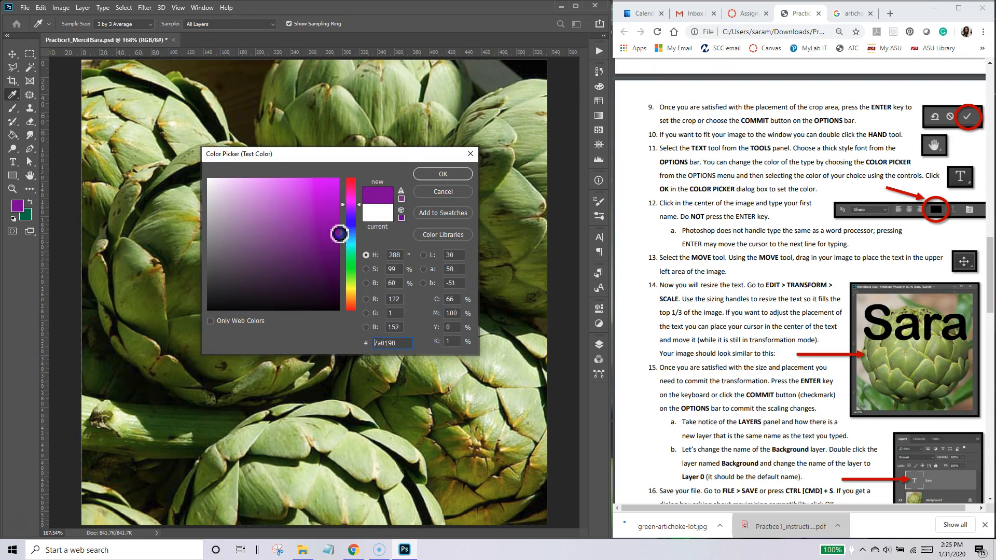
click(442, 176)
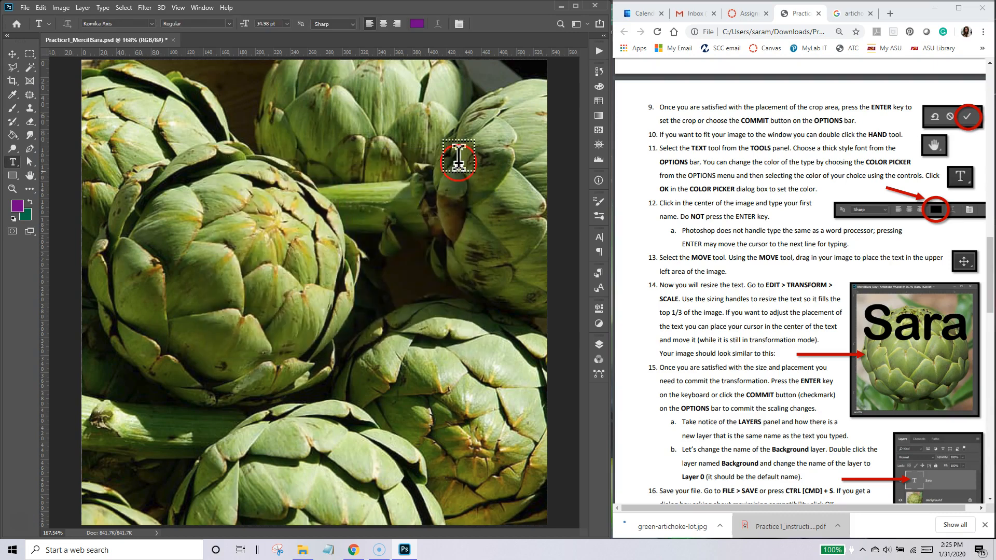
click(423, 37)
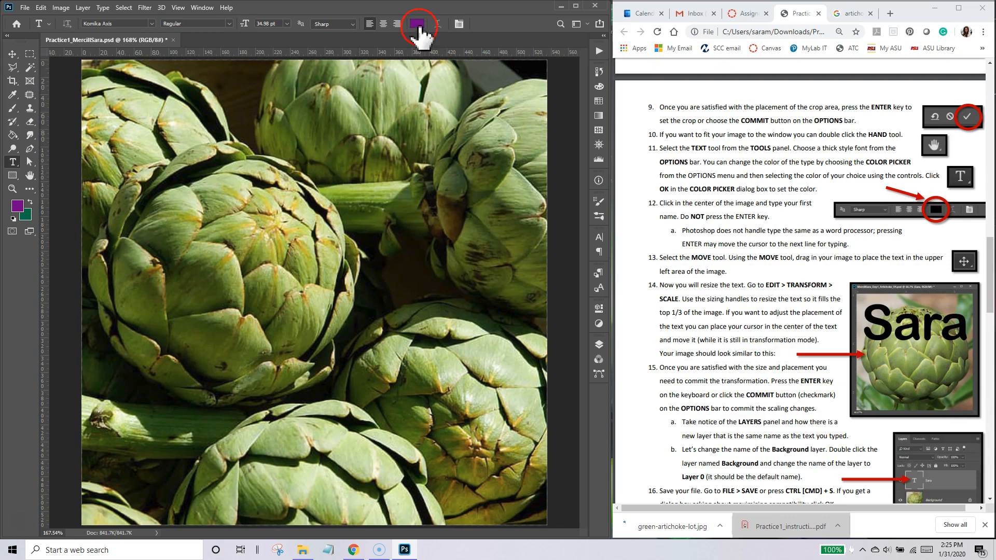
Step: Add point text with the first name near the center of the image and commit it
click(291, 270)
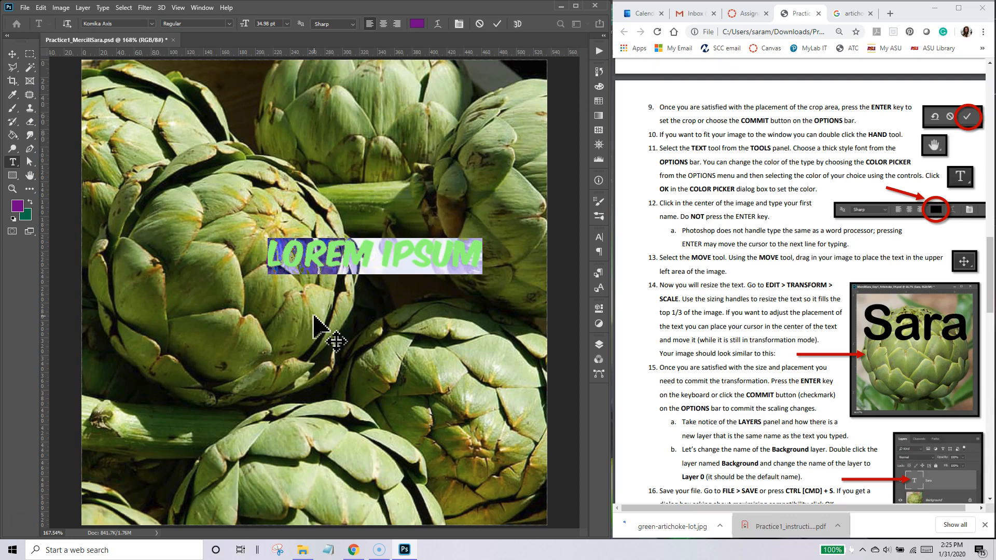
text(Sara)
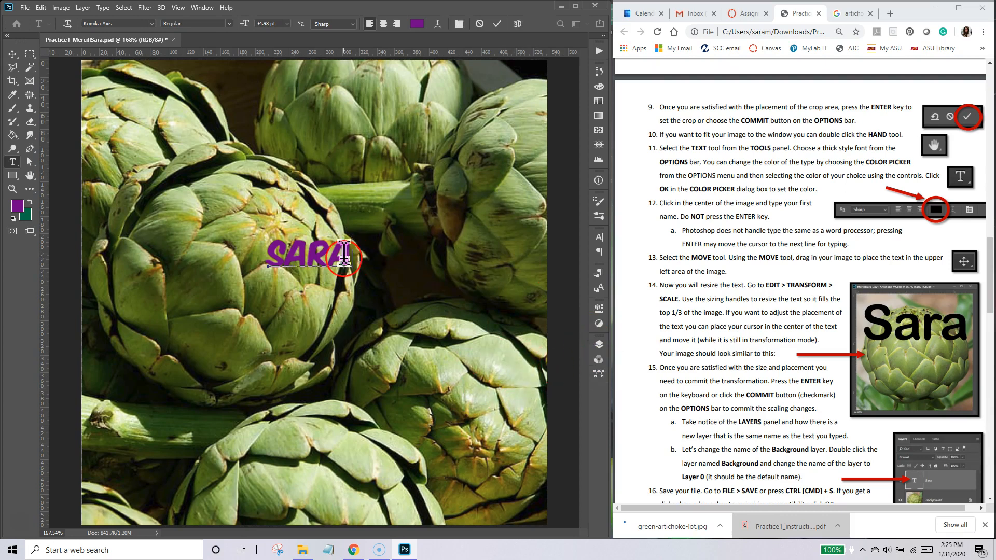
click(496, 24)
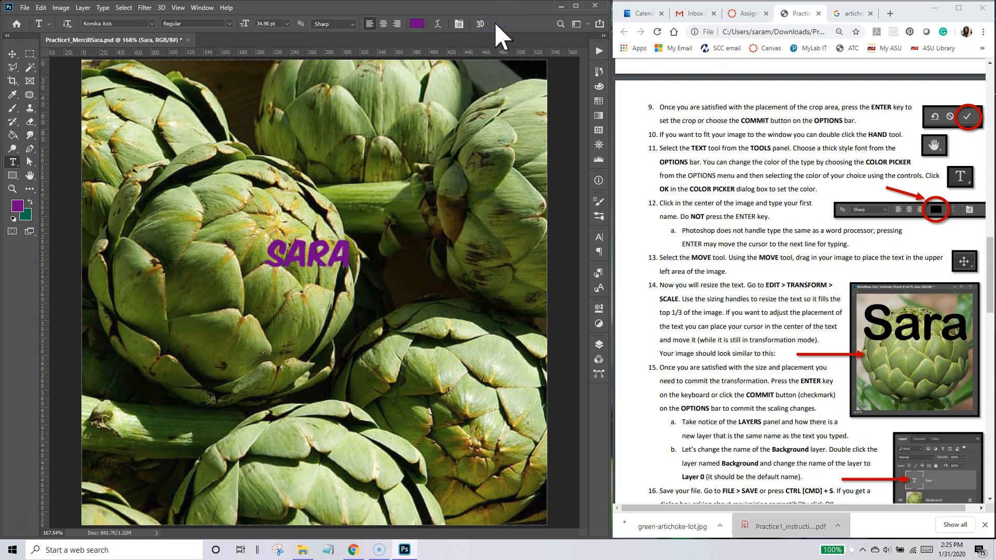
click(451, 84)
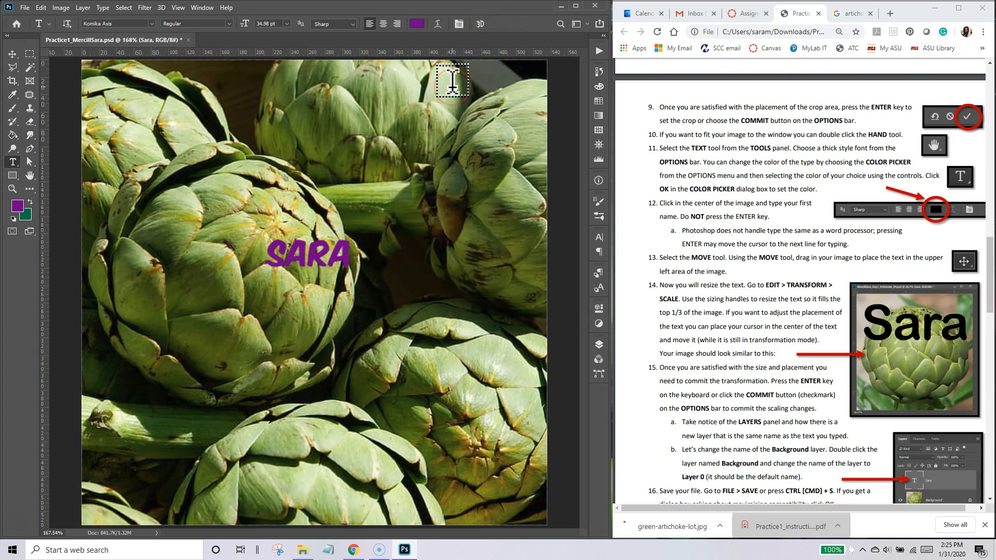
Step: Move the name text to the upper-left area of the image with the Move tool
click(281, 190)
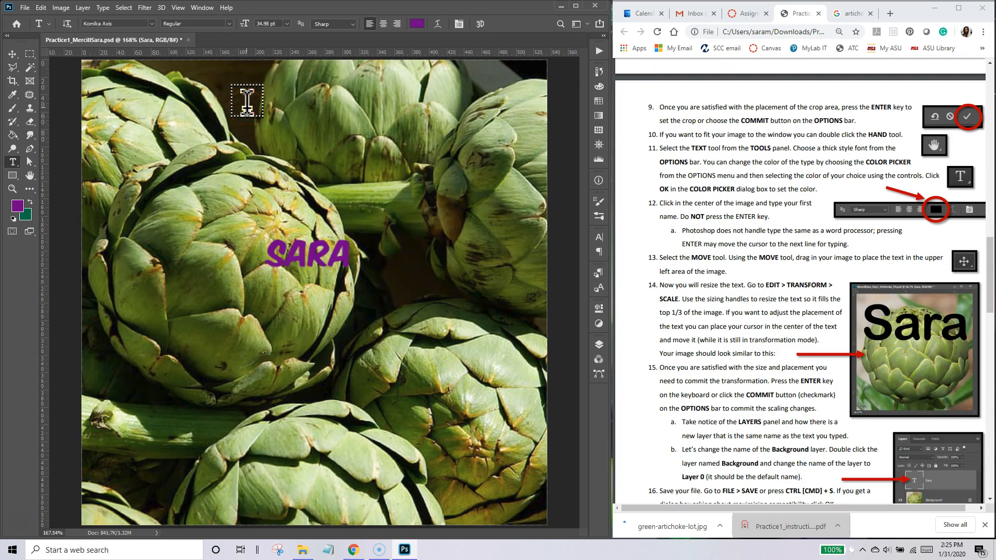
click(13, 53)
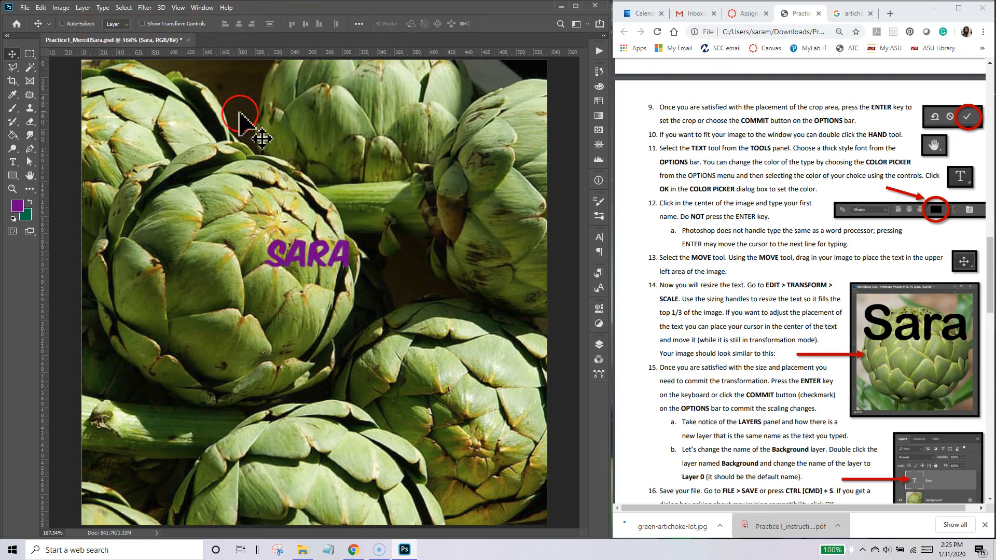
drag(304, 254, 131, 99)
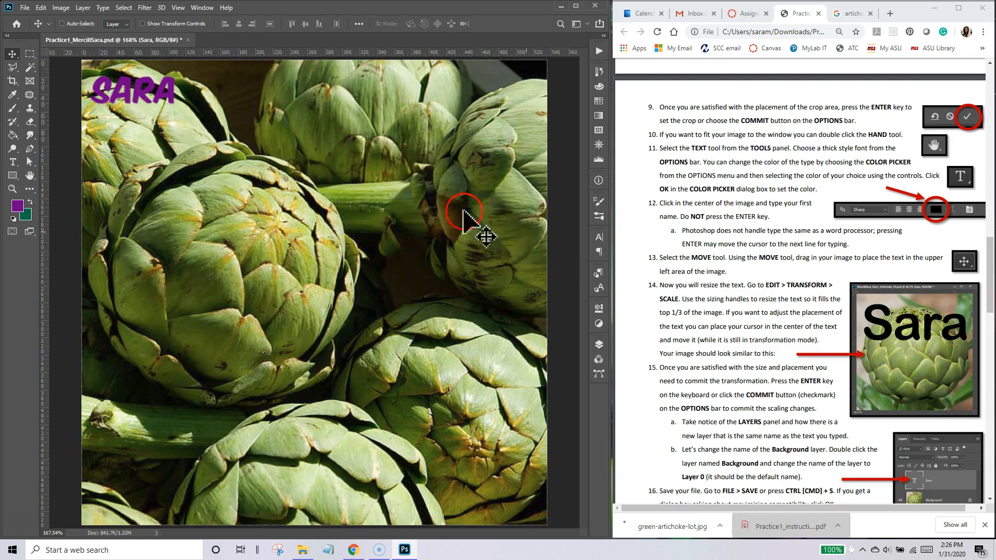
Step: Scale the name text to about 517% so it spans the upper third of the image, and commit the transformation
click(41, 8)
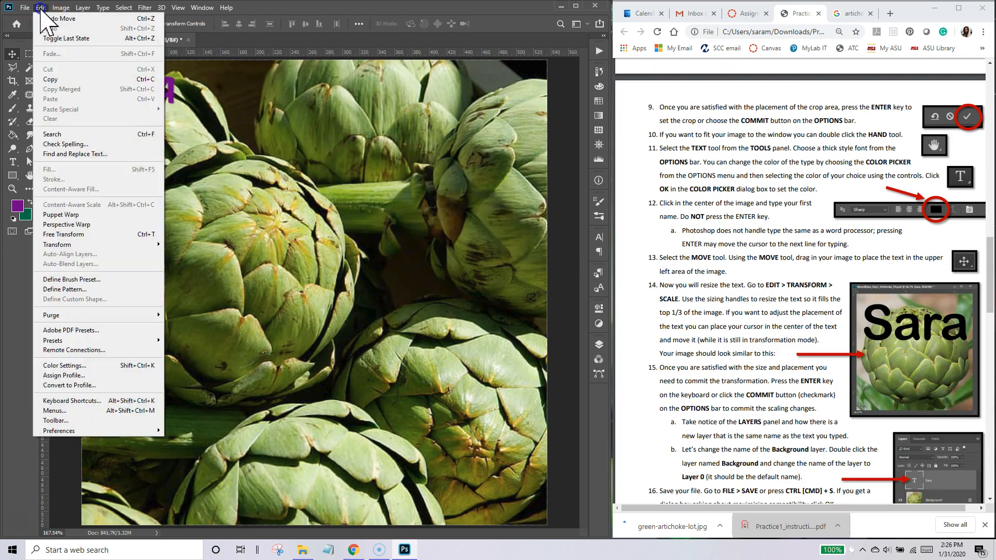
click(68, 243)
click(194, 260)
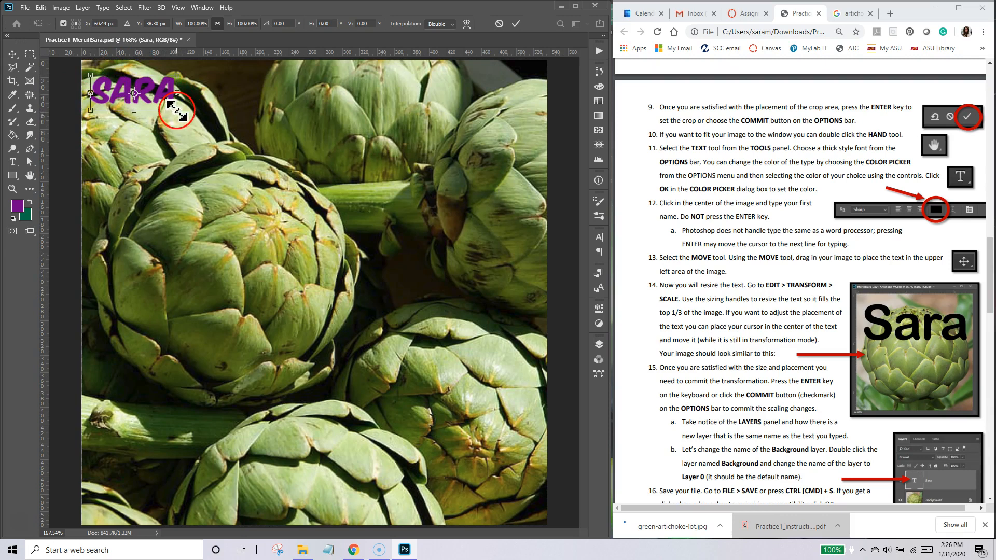
drag(177, 110, 529, 288)
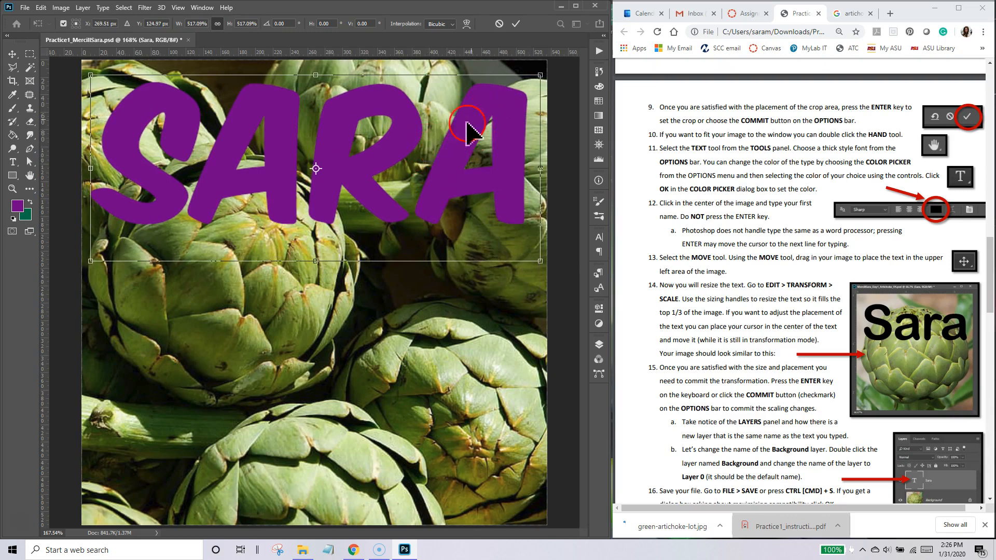
click(516, 24)
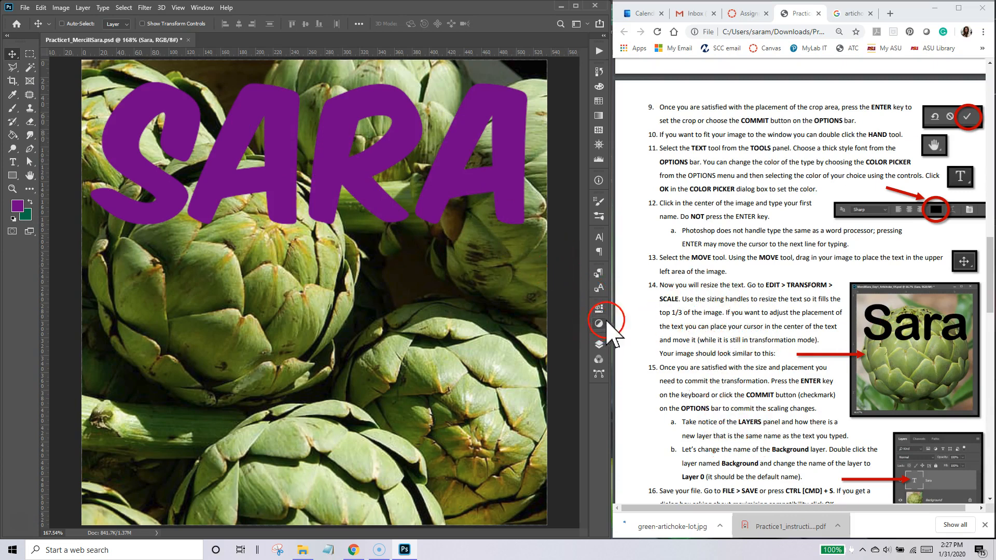
Step: Bring directions 15 to 19 into view in the instructions PDF and check the Layers panel briefly
drag(990, 244, 992, 297)
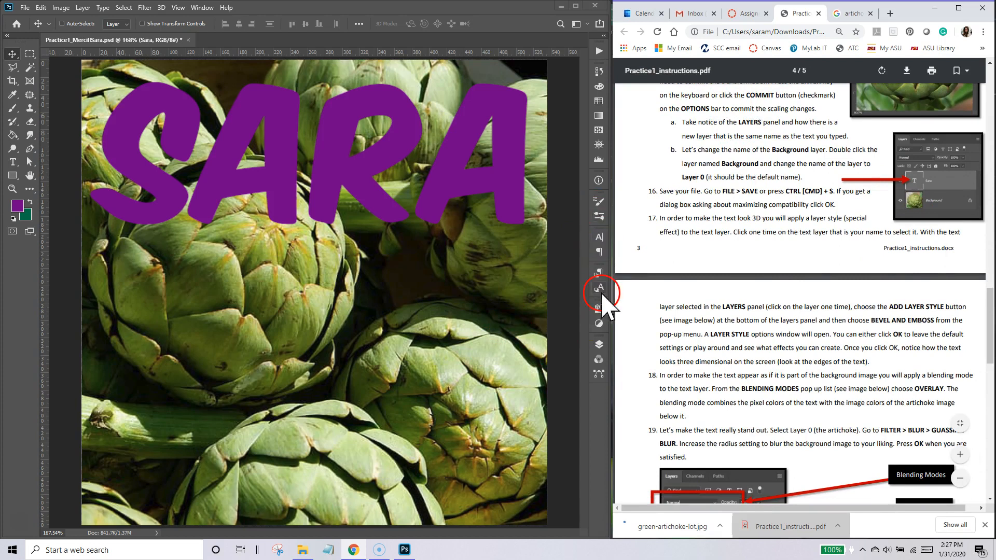
click(598, 345)
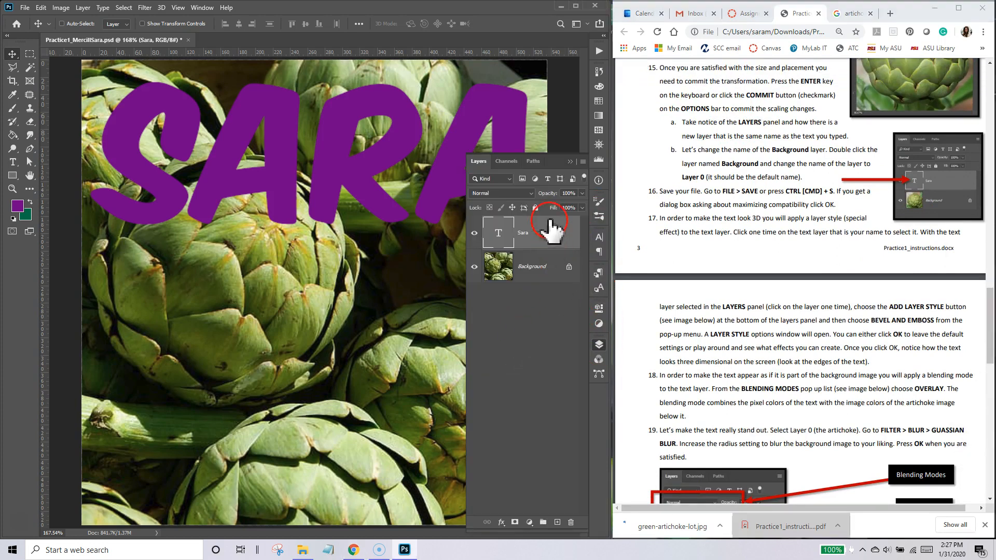
click(569, 161)
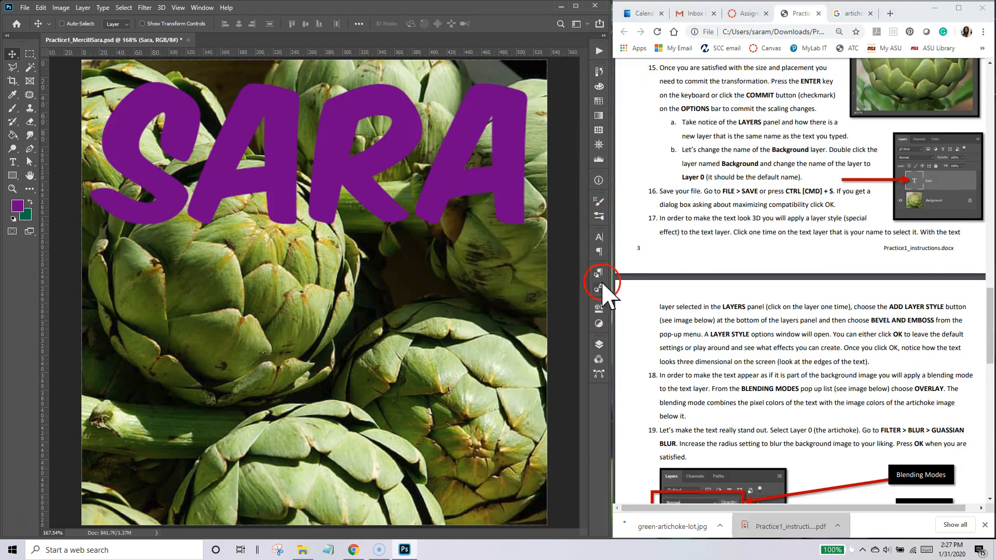
Step: Show the Layers panel and convert the Background layer to a regular layer with the name Layer 0
click(202, 7)
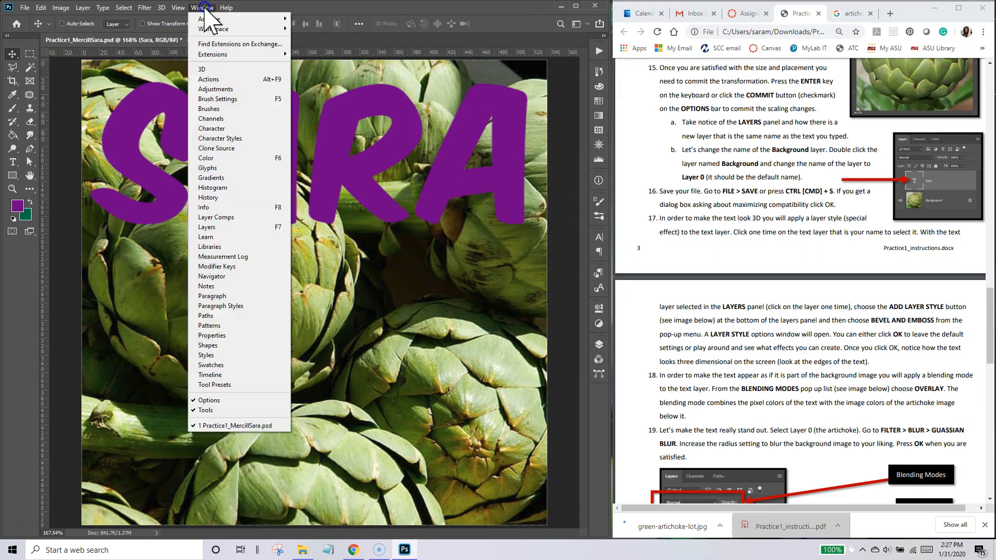
click(224, 229)
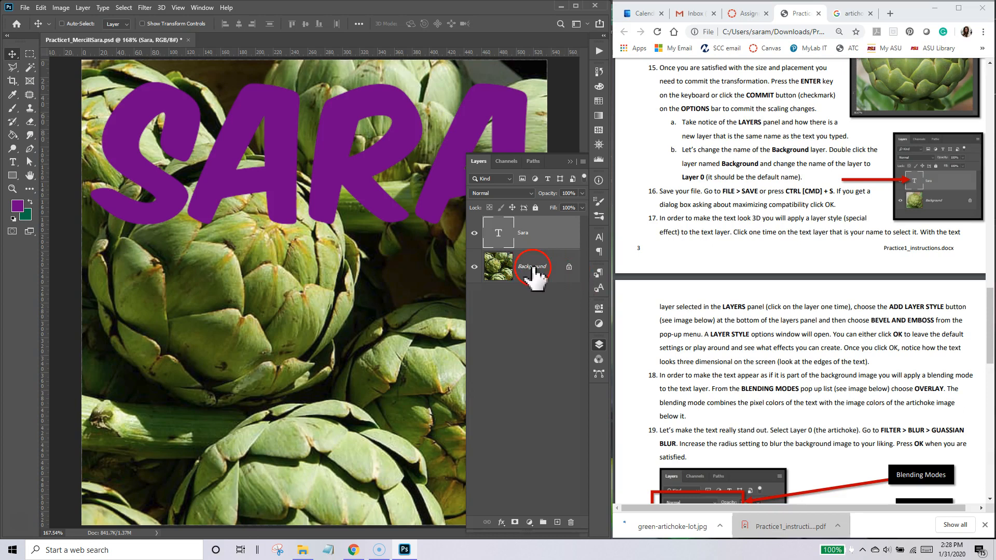
double_click(533, 268)
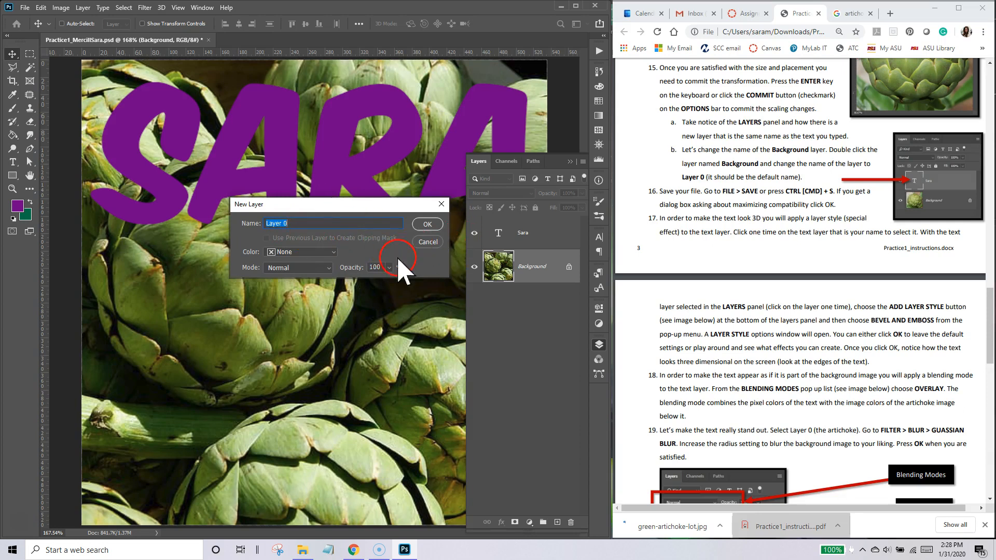
click(427, 224)
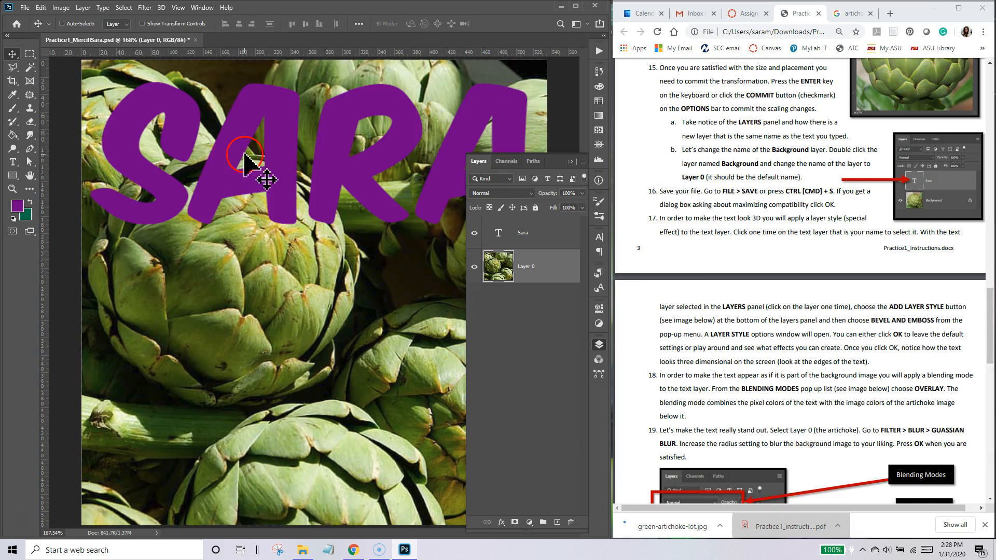
Step: Save the PSD file with Maximize Compatibility enabled
click(25, 7)
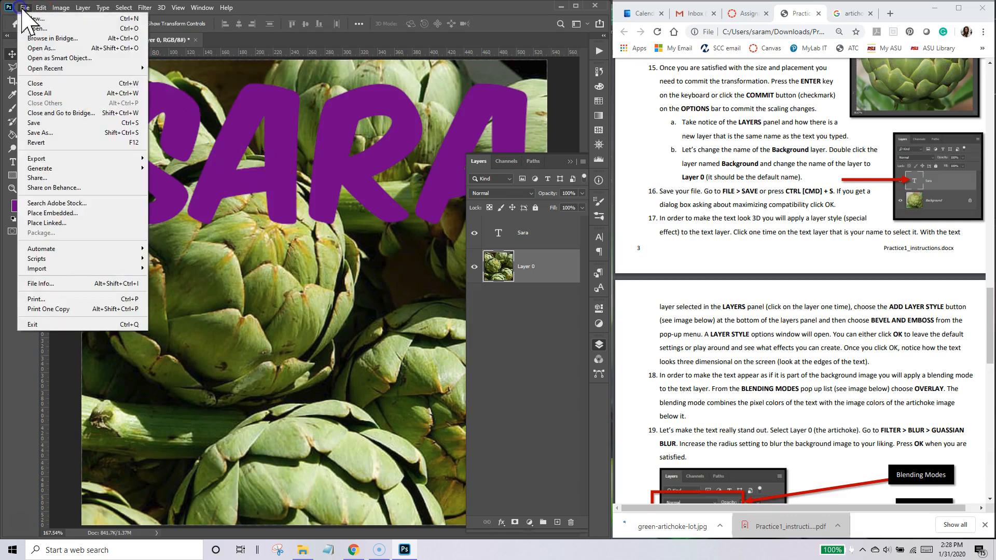
click(49, 123)
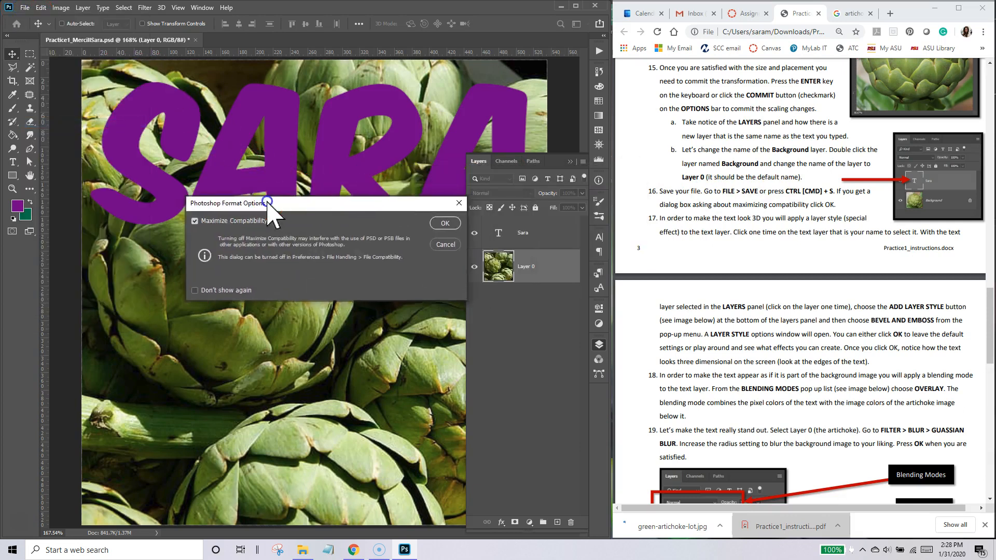
drag(267, 201, 254, 199)
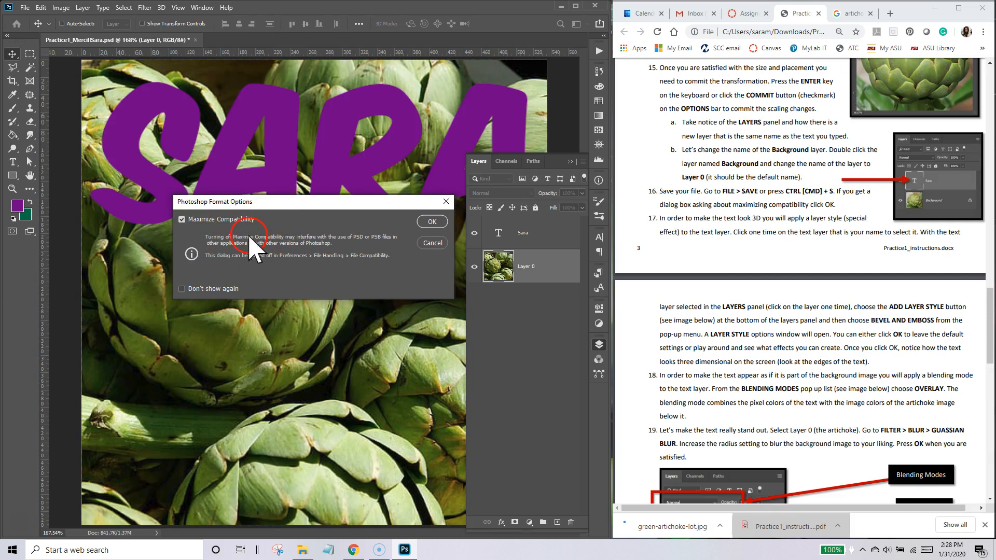
click(432, 223)
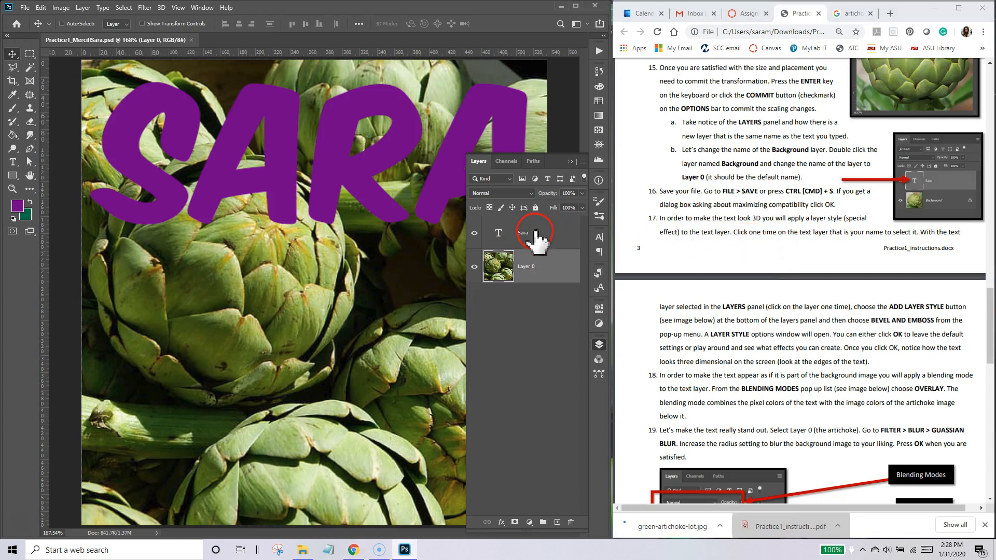
Step: Add a Bevel & Emboss layer style to the name text layer and move its settings dialog clear of the text
click(528, 235)
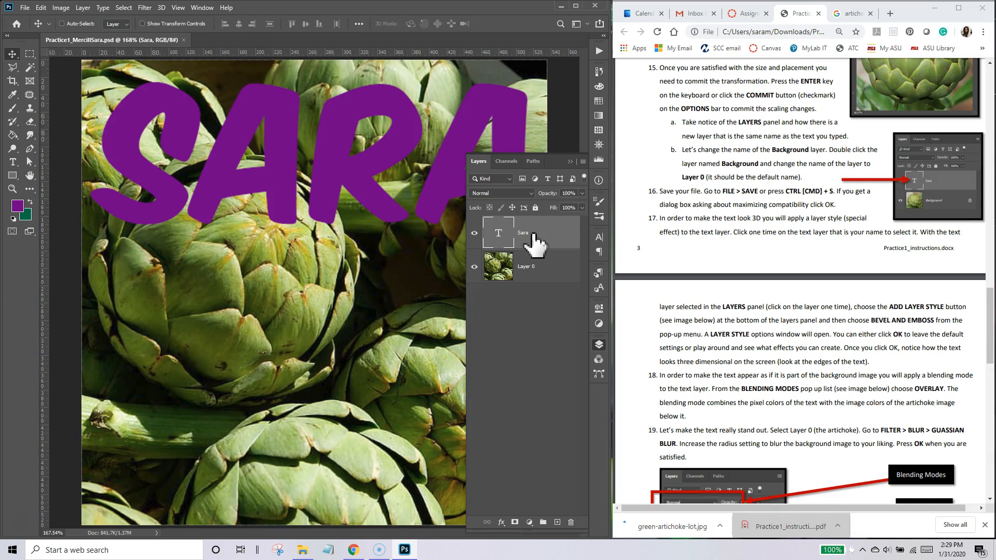
click(519, 236)
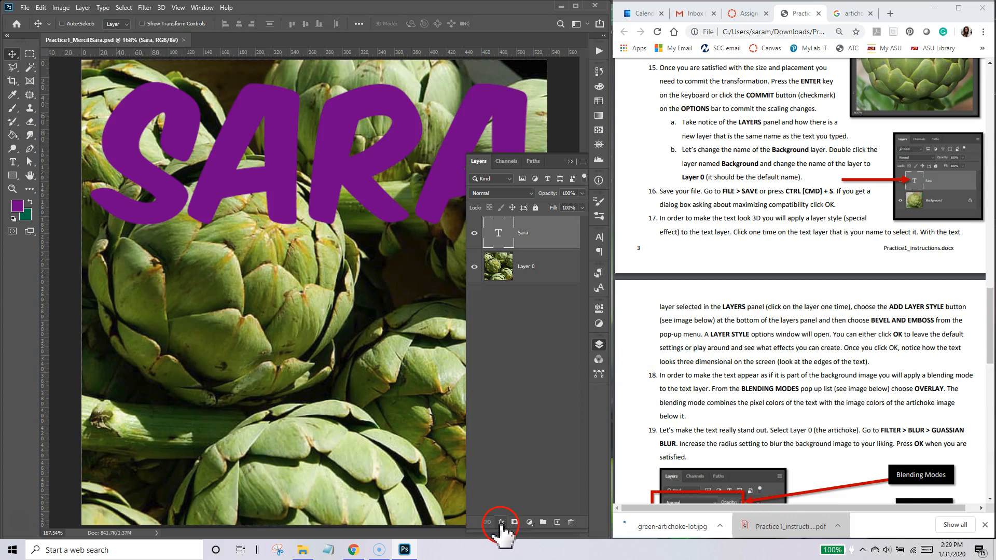
click(501, 523)
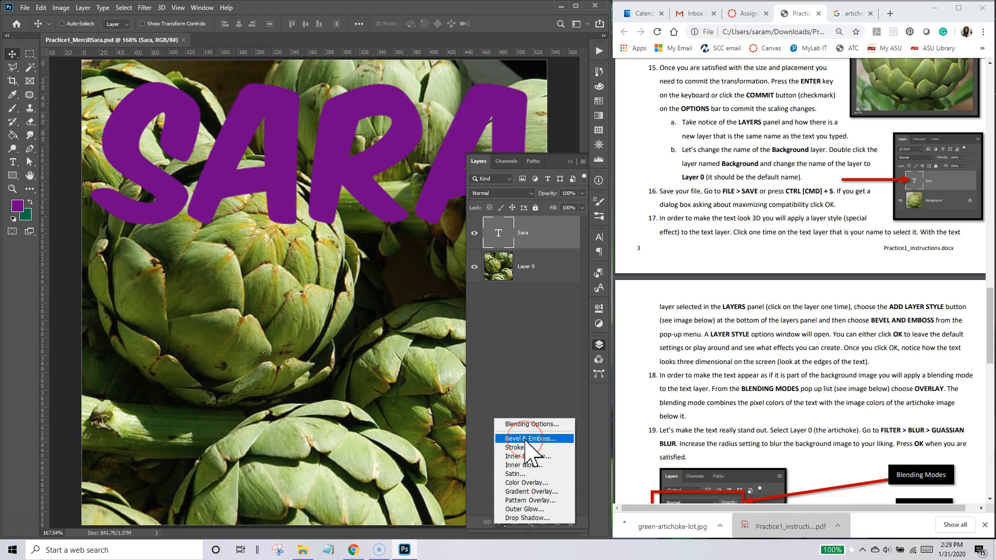
click(526, 439)
drag(512, 234, 318, 260)
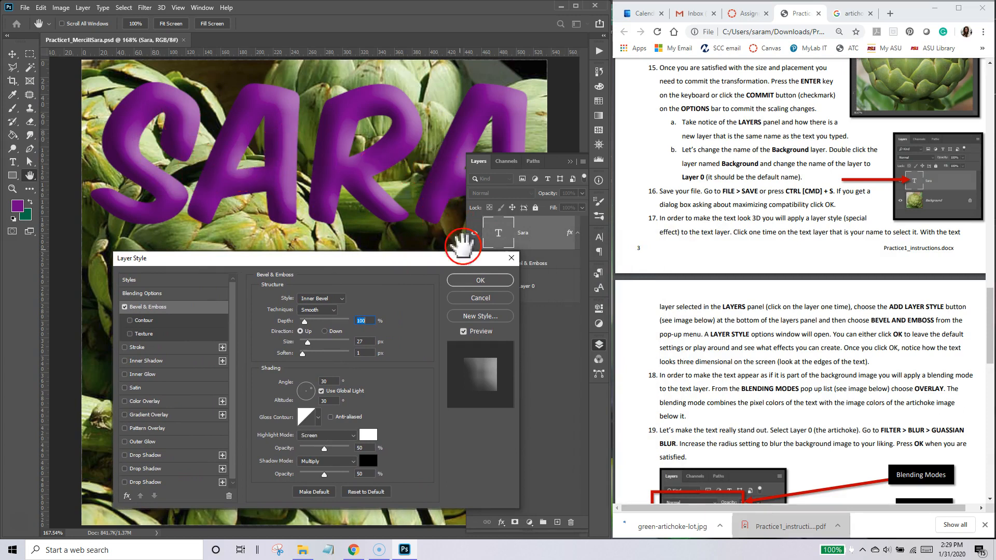
drag(491, 259, 485, 256)
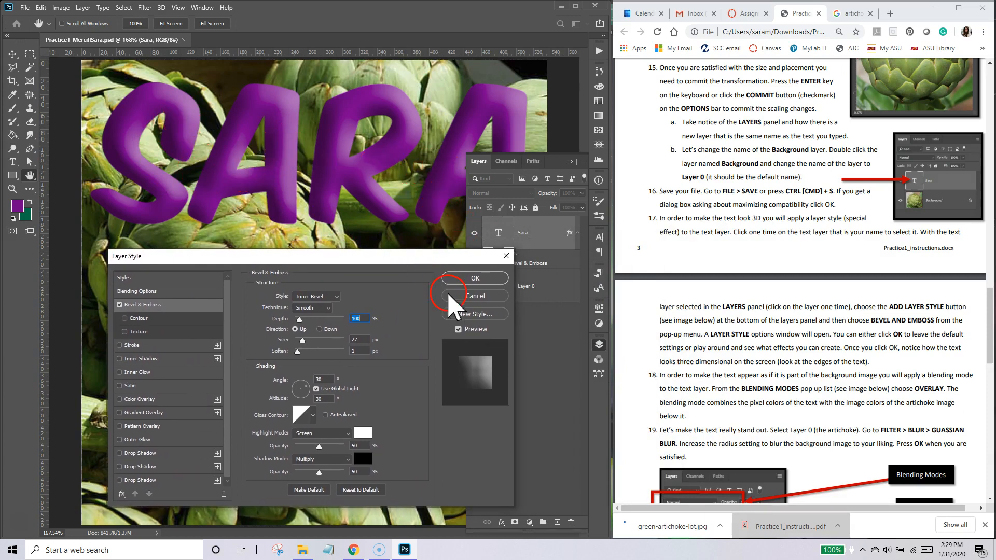
drag(361, 262, 367, 253)
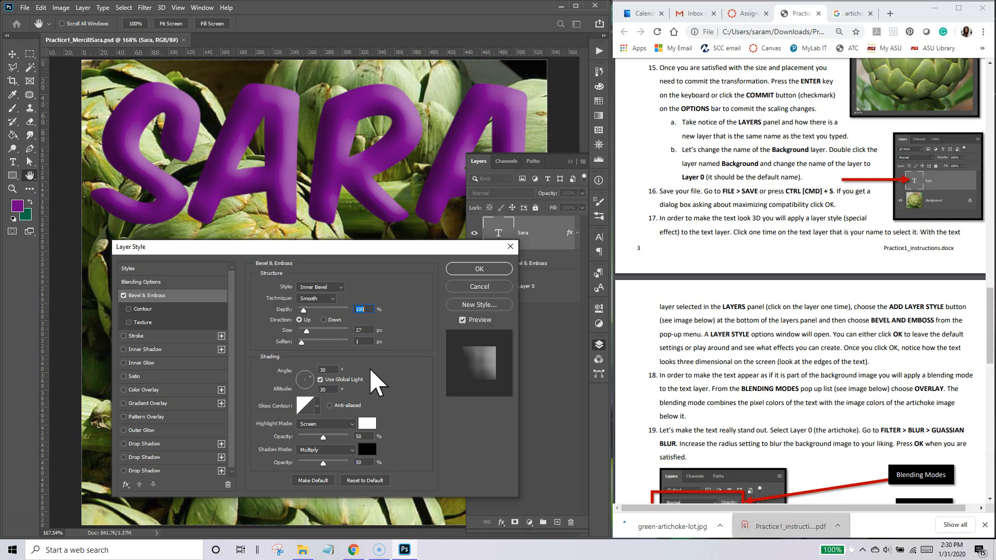
drag(462, 331, 467, 368)
mouse_move(306, 332)
mouse_down()
mouse_move(322, 333)
mouse_move(307, 335)
mouse_up()
Step: Try the Outer Bevel and Emboss styles and the Chisel Hard technique on the name text's bevel
click(323, 287)
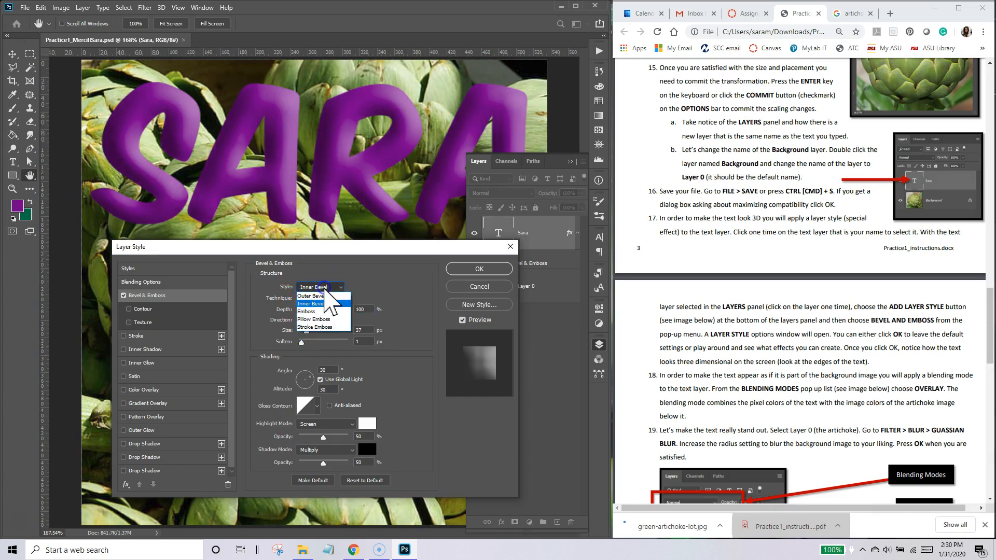
click(317, 296)
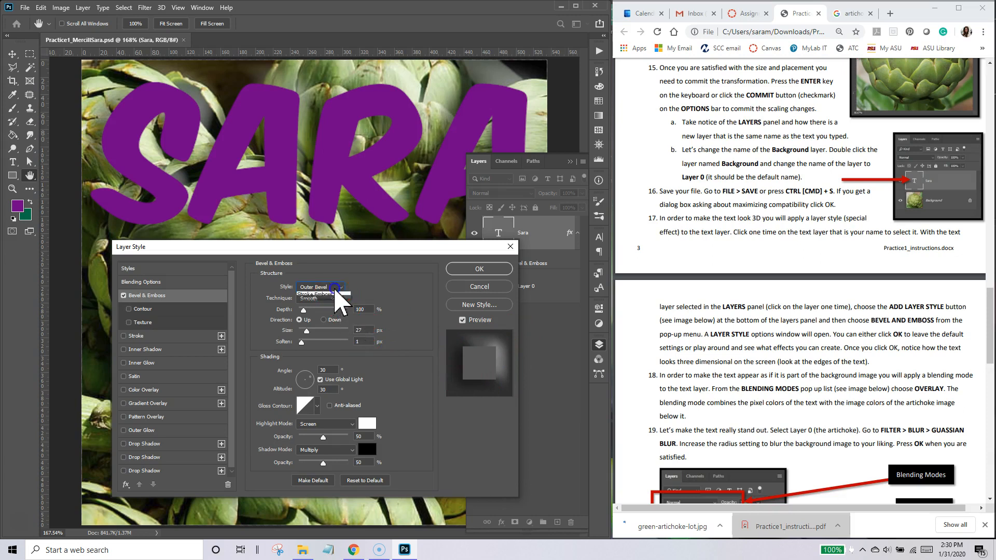
click(320, 287)
click(322, 311)
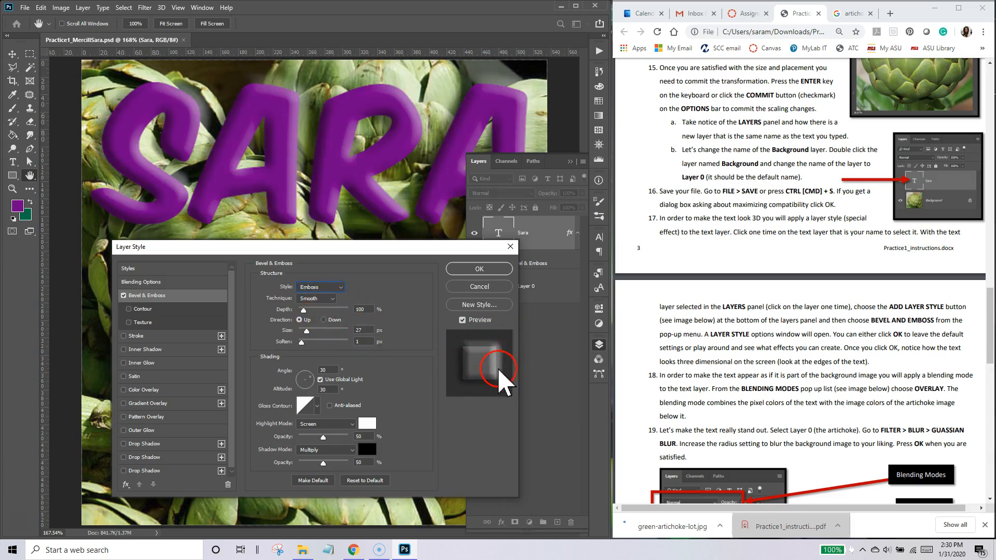
click(327, 299)
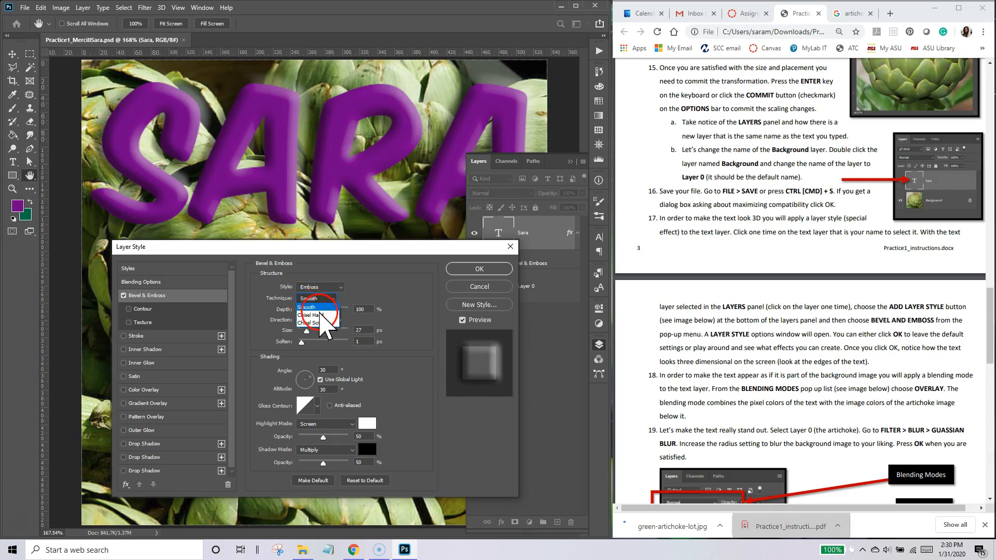
click(323, 315)
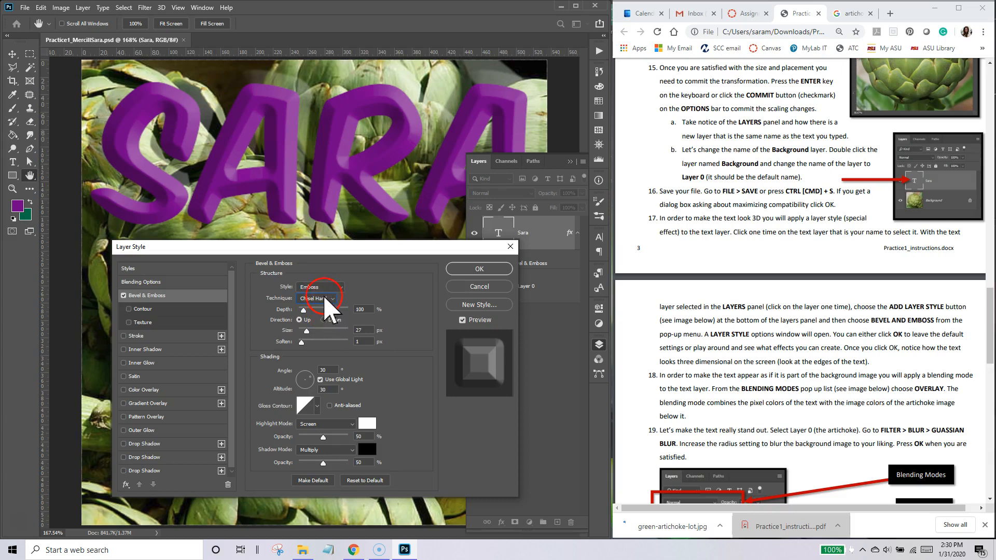
click(318, 307)
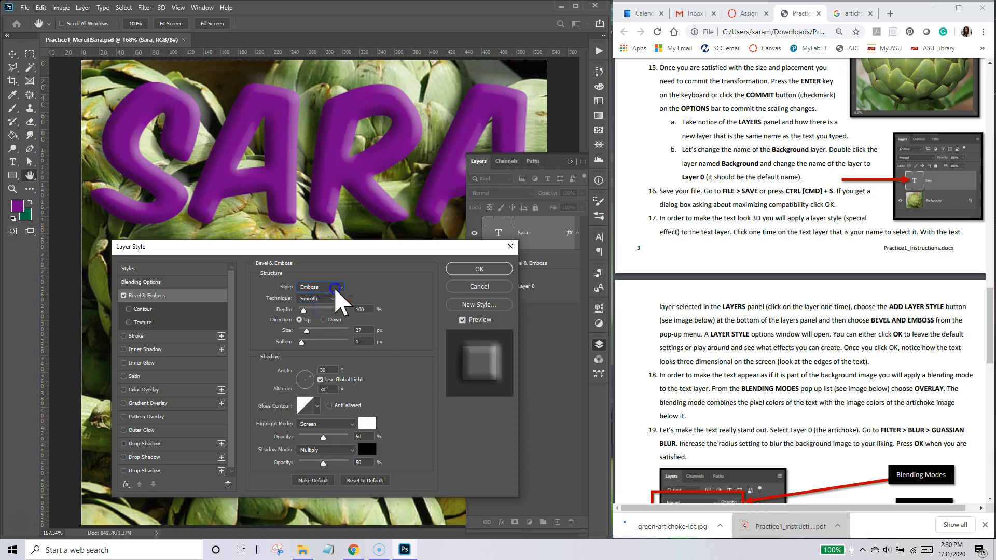
Step: Apply the name text's bevel with the Inner Bevel style and save the PSD file
click(335, 288)
click(316, 296)
click(359, 328)
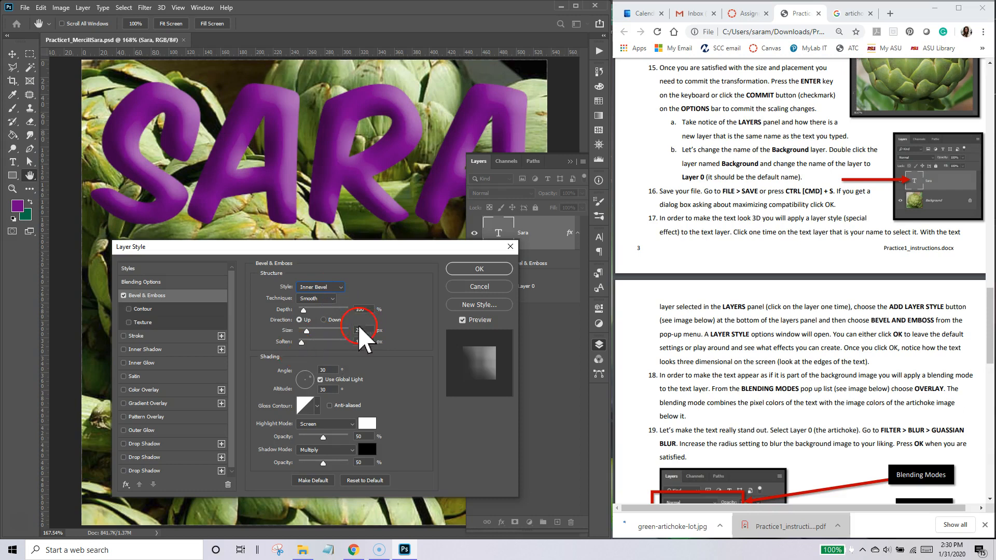
click(477, 268)
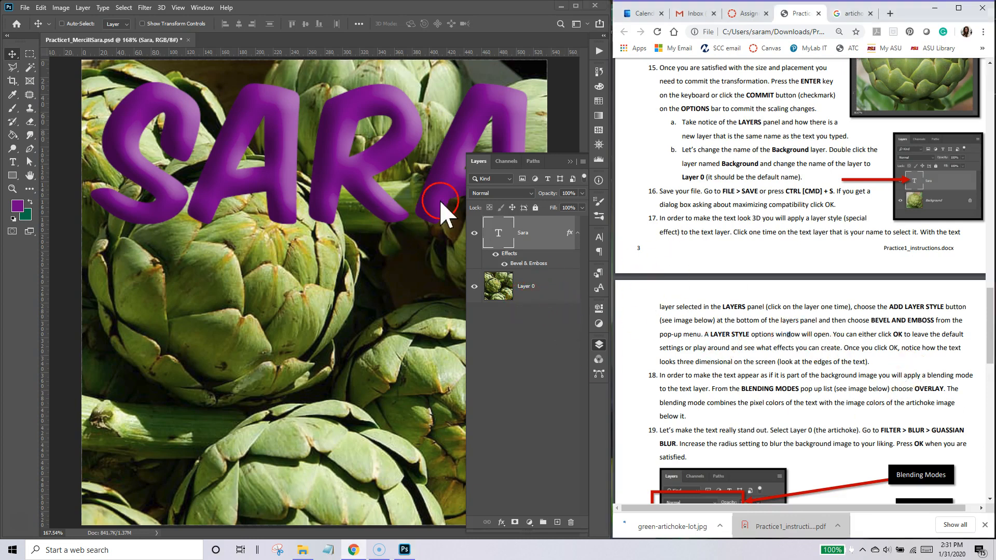
click(25, 7)
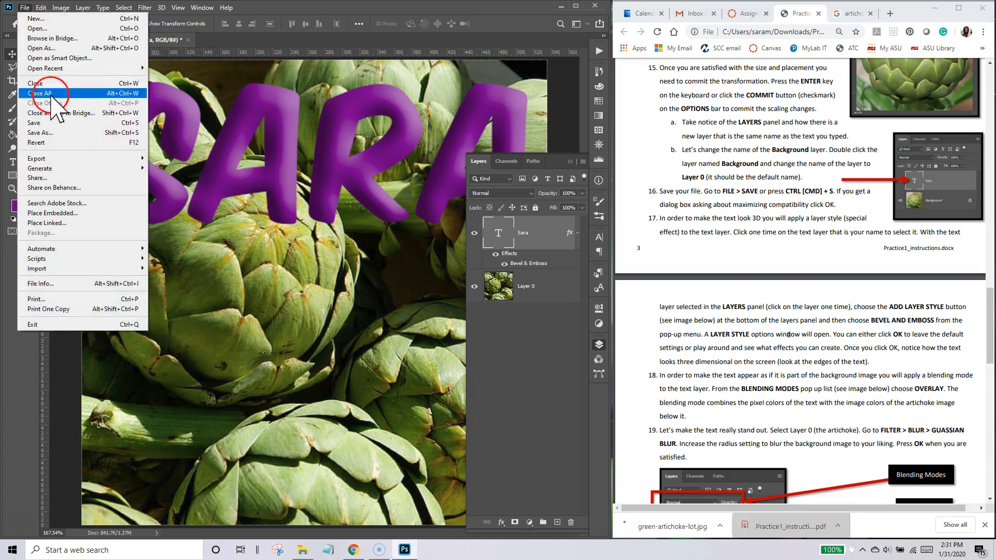
click(55, 123)
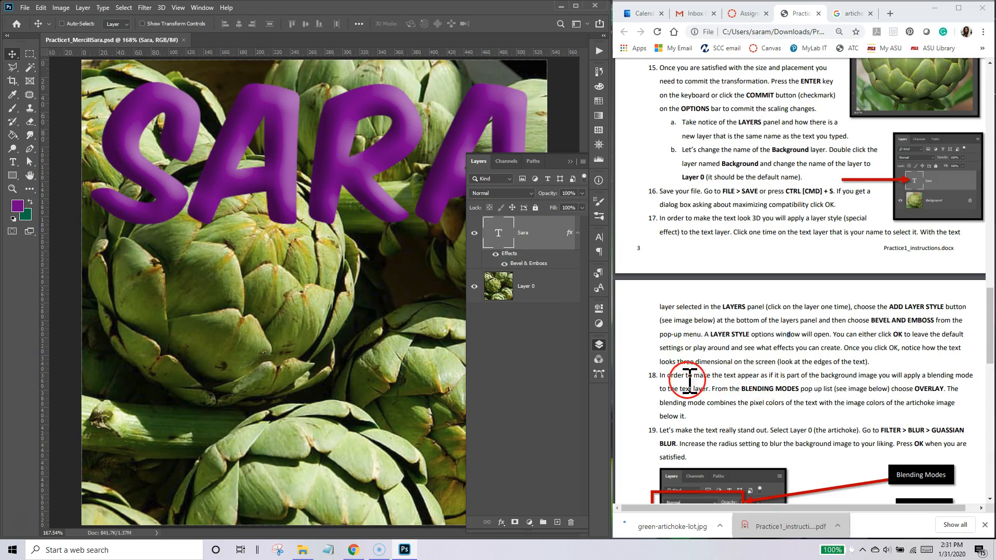
Step: Preview blending modes such as Multiply and Screen on the name text layer, and set it to Overlay
drag(989, 306, 990, 353)
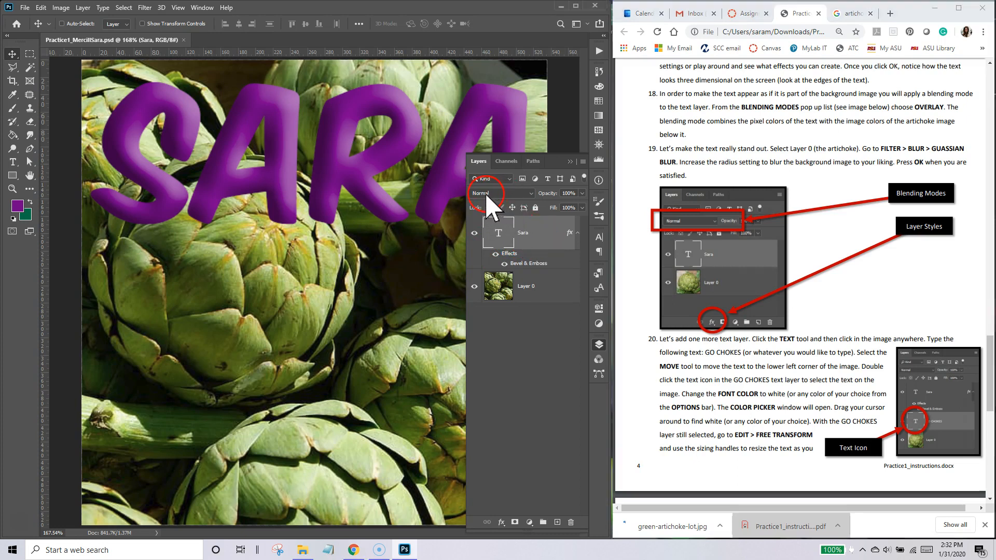
click(515, 194)
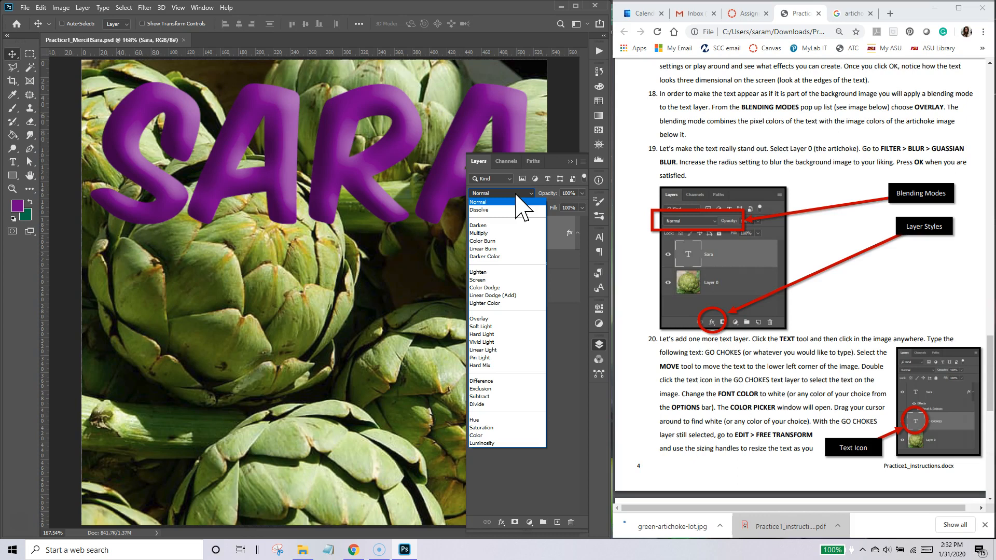
click(483, 234)
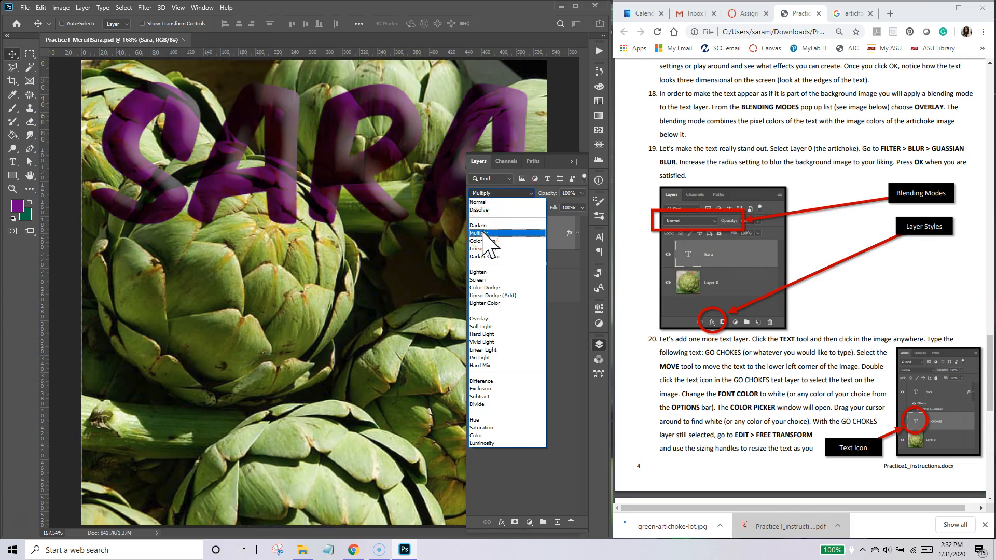
click(481, 241)
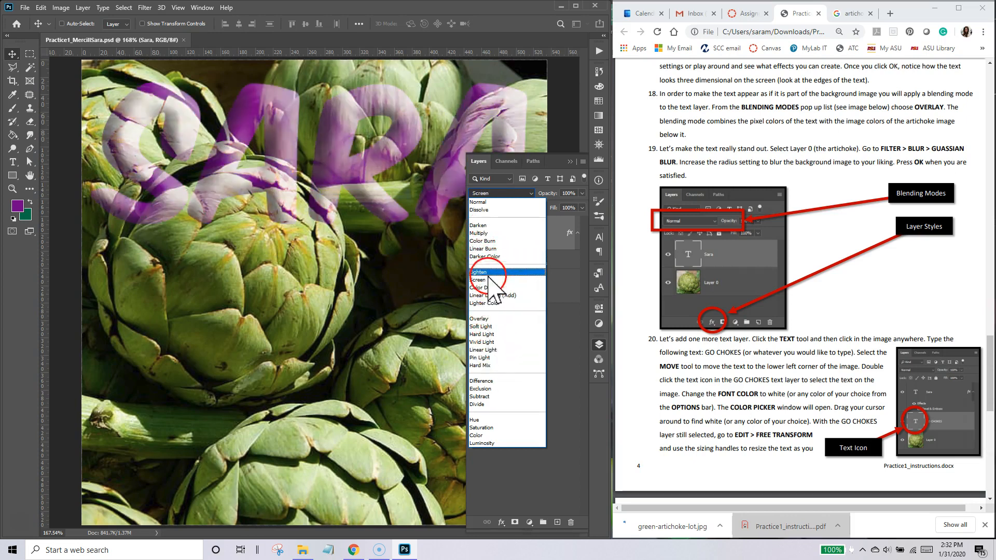
click(491, 319)
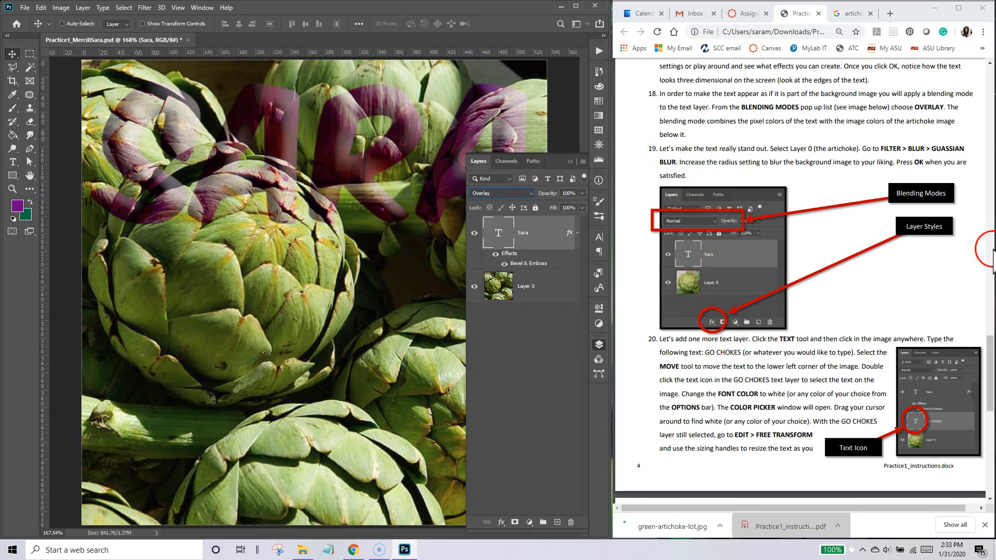
Step: Apply a Gaussian Blur with a radius of 2.3 pixels to the artichoke image on Layer 0
click(990, 346)
drag(990, 345, 992, 358)
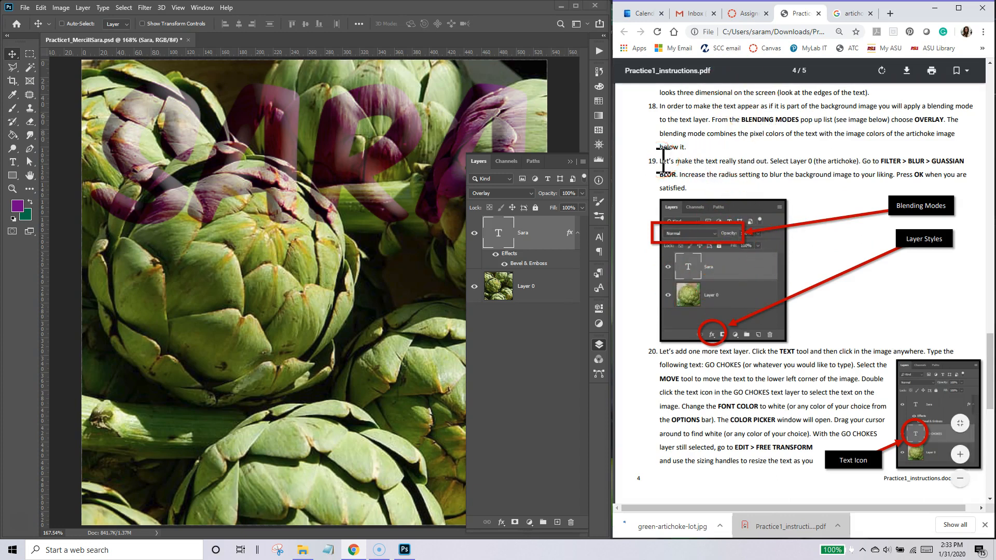
click(524, 288)
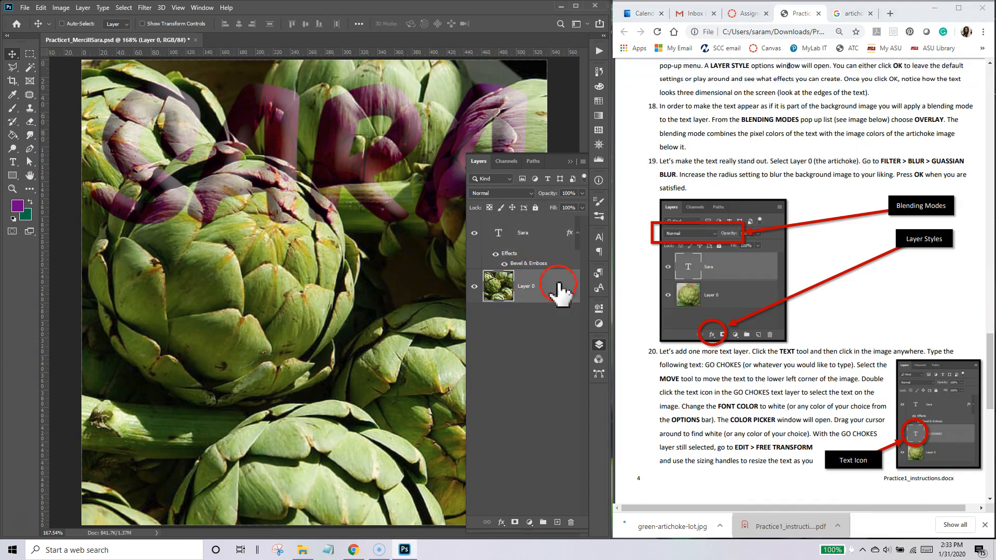
click(145, 8)
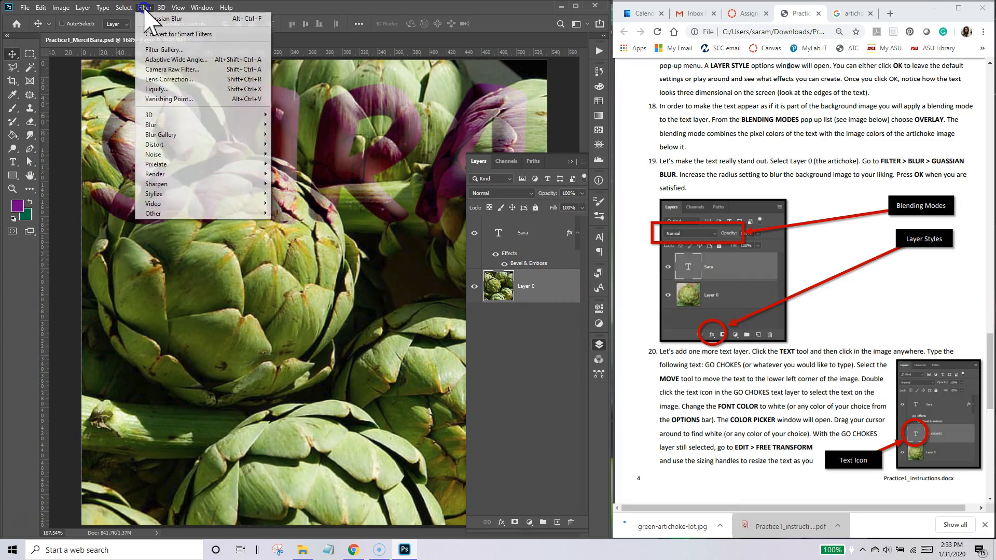
mouse_move(159, 127)
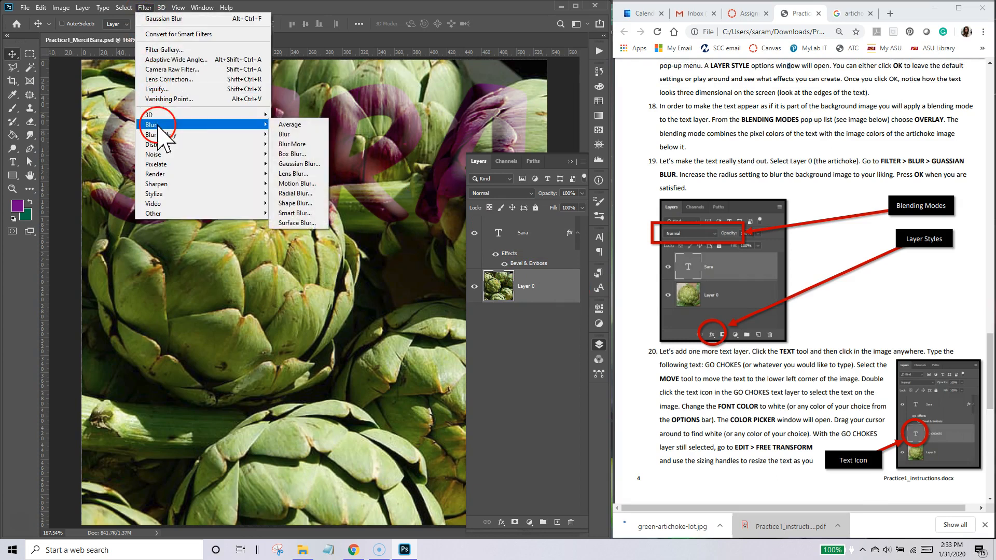
click(298, 164)
drag(292, 214, 309, 263)
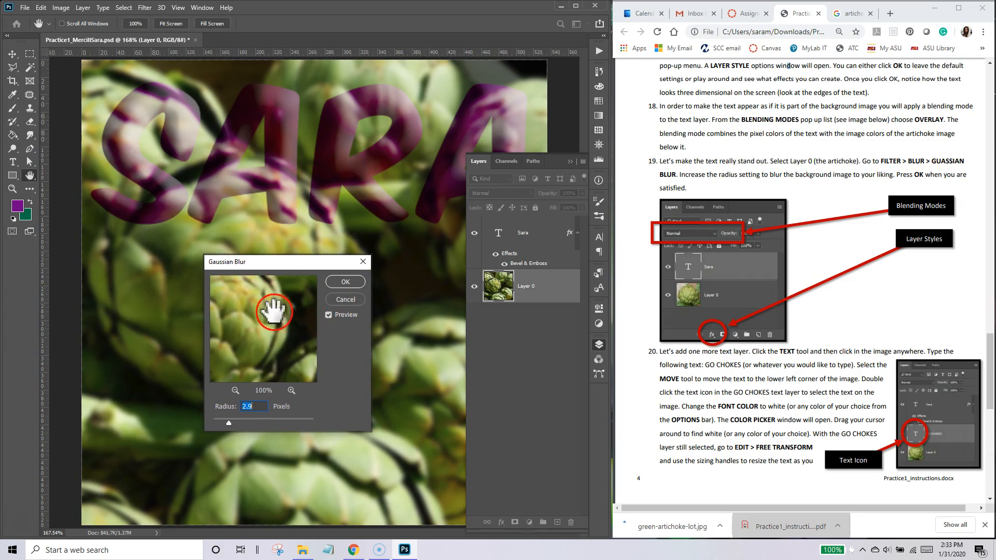
drag(264, 262, 268, 239)
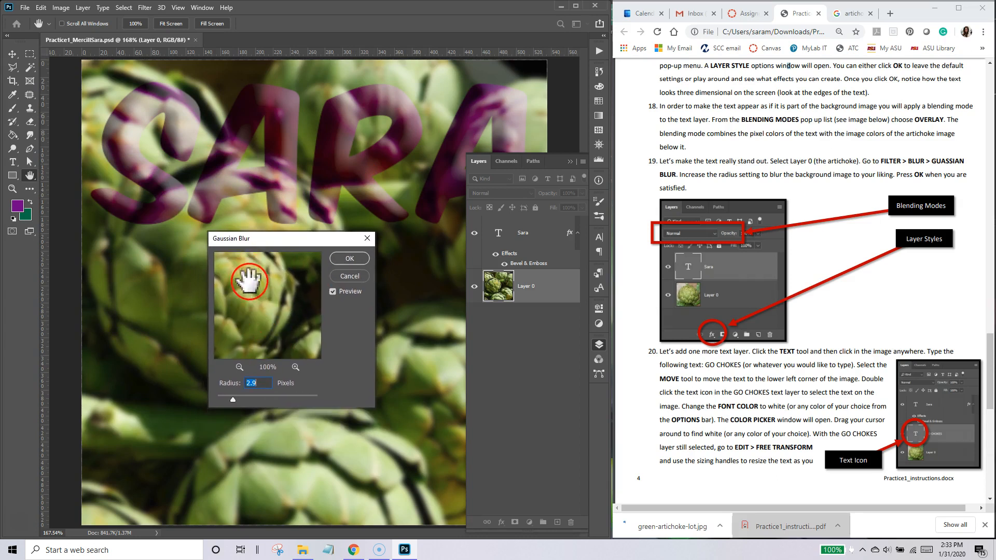
drag(232, 401, 265, 400)
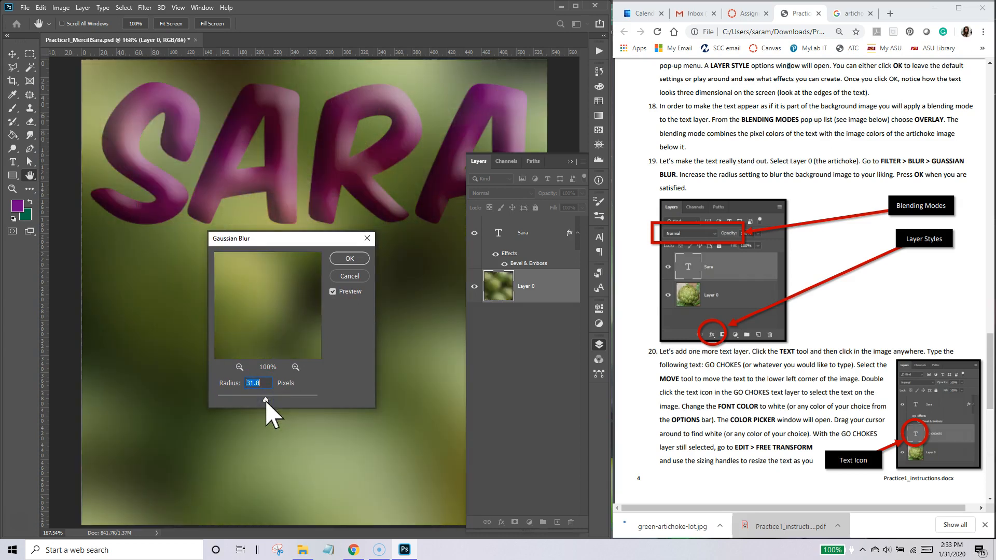
drag(261, 400, 230, 403)
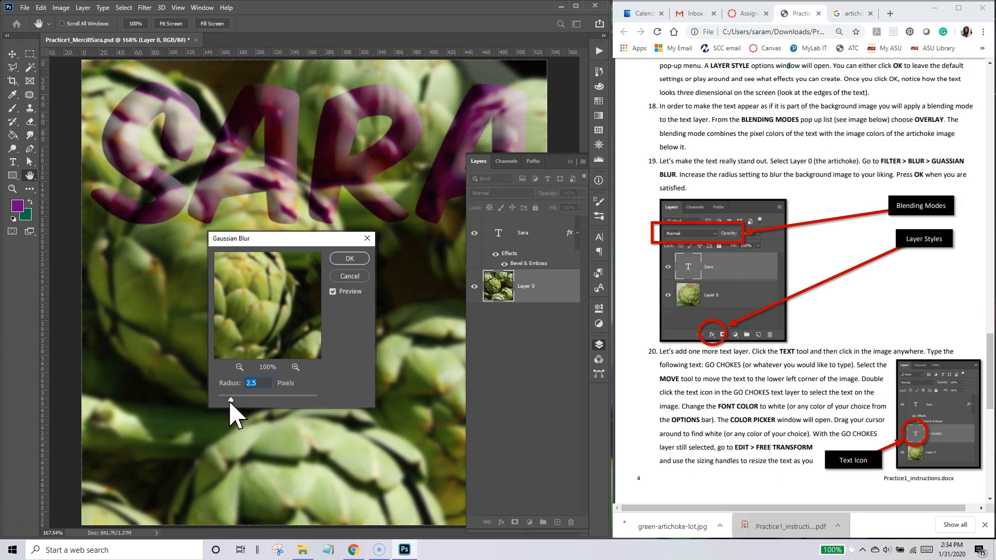
click(347, 258)
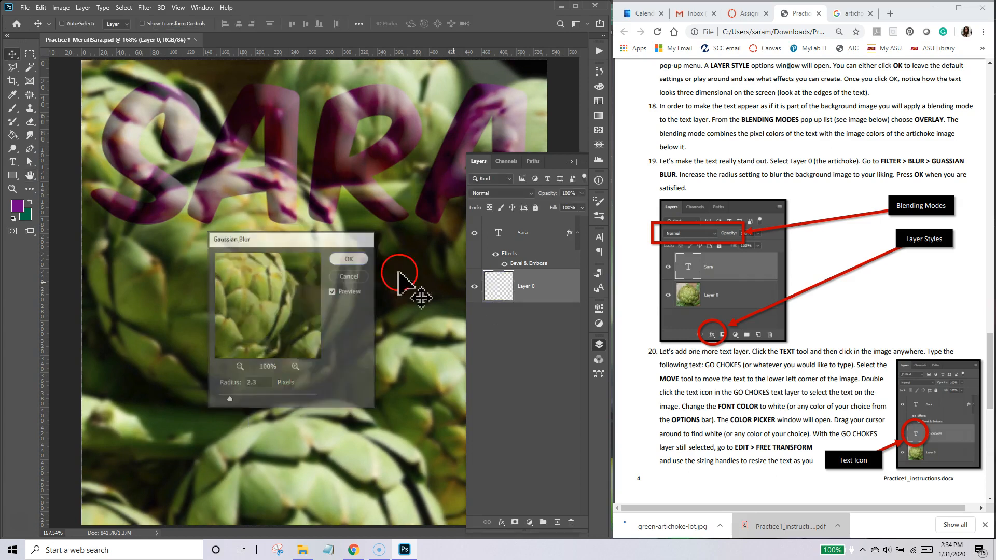
Step: Add a new text layer reading GO CHOKES over the artichoke image and commit it
click(747, 307)
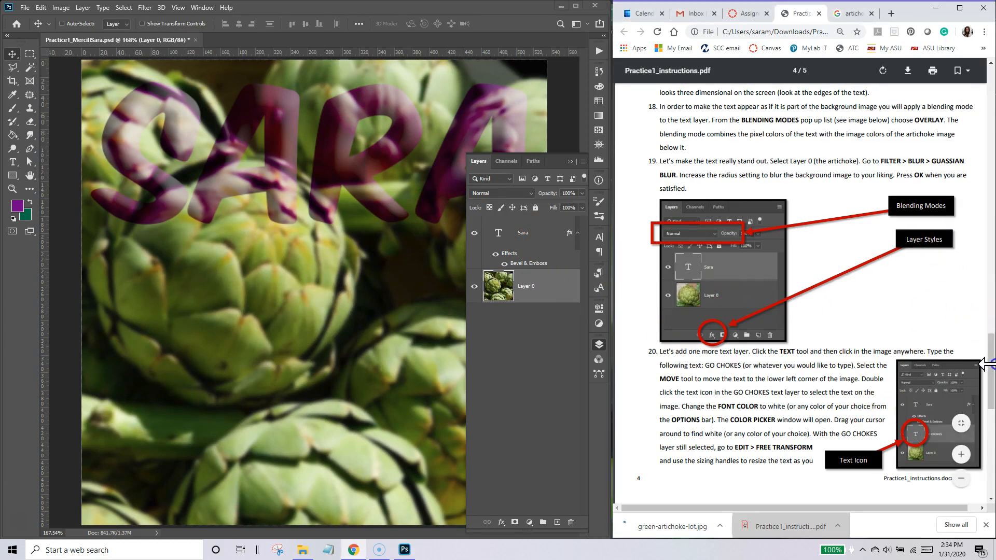
drag(990, 343, 992, 377)
click(658, 133)
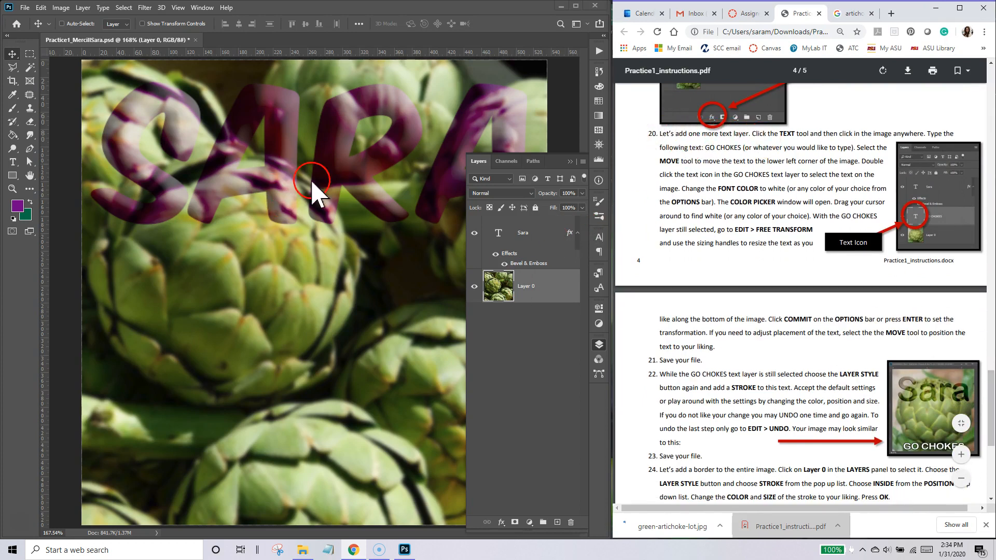
click(13, 162)
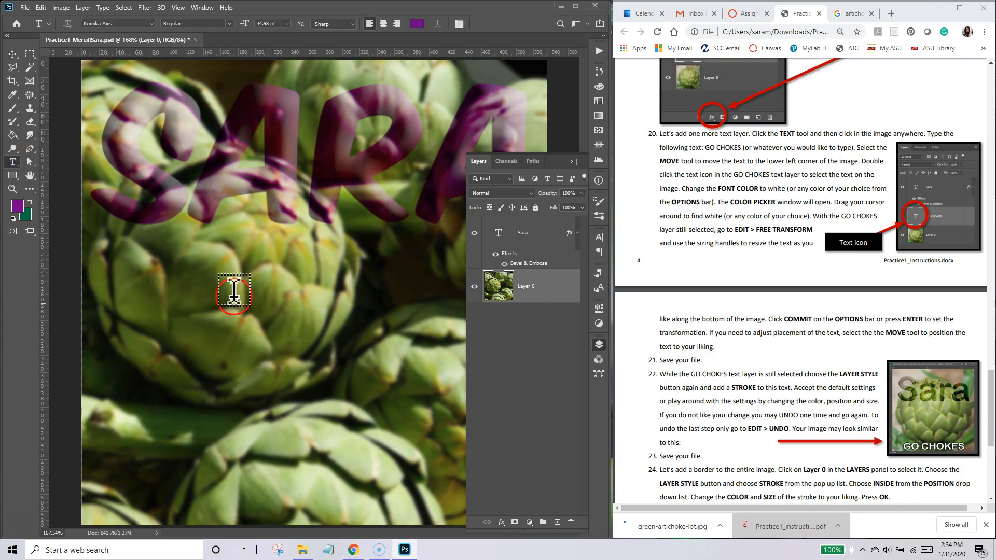
click(279, 322)
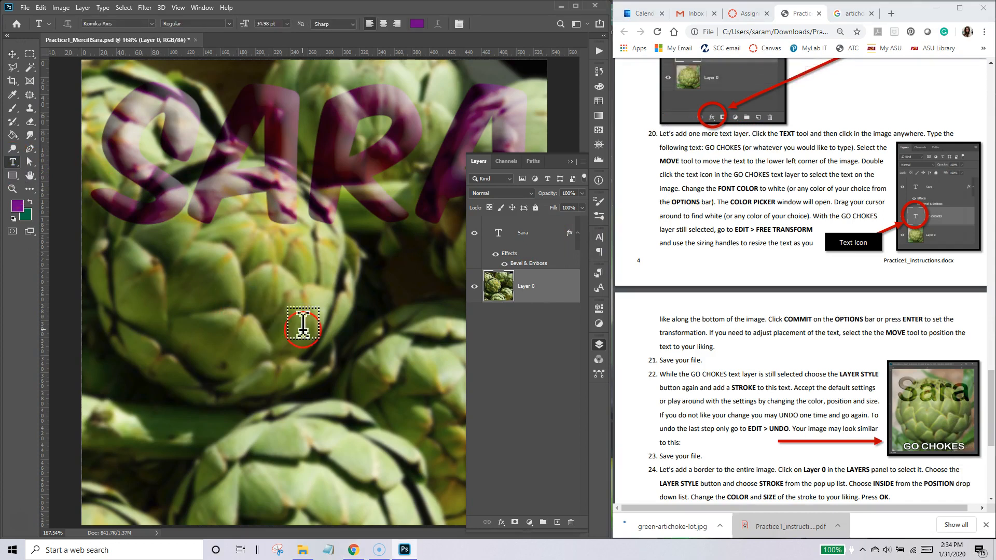
click(276, 319)
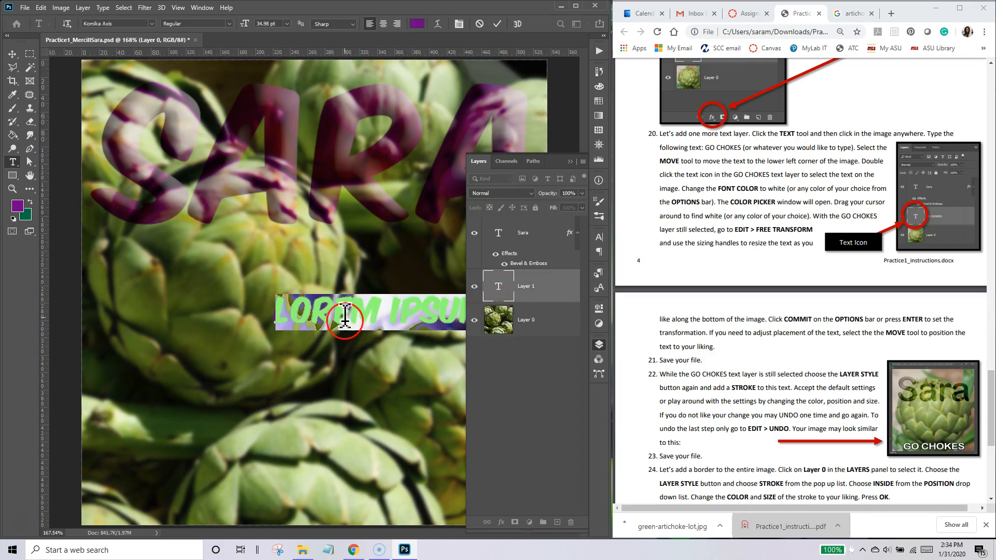
text(GO CHOKES)
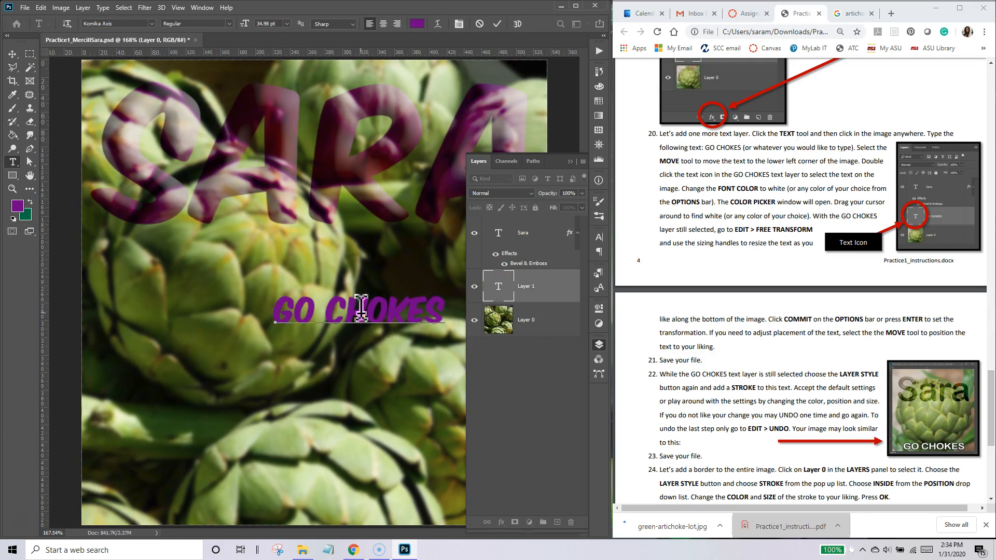
click(491, 27)
click(495, 24)
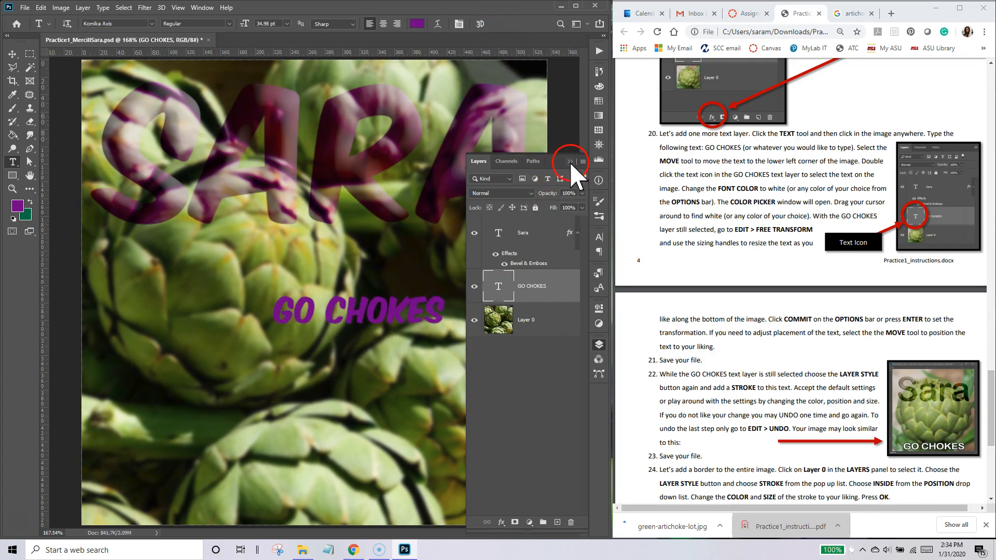
Step: Move the GO CHOKES text to the lower-left corner of the image
click(570, 162)
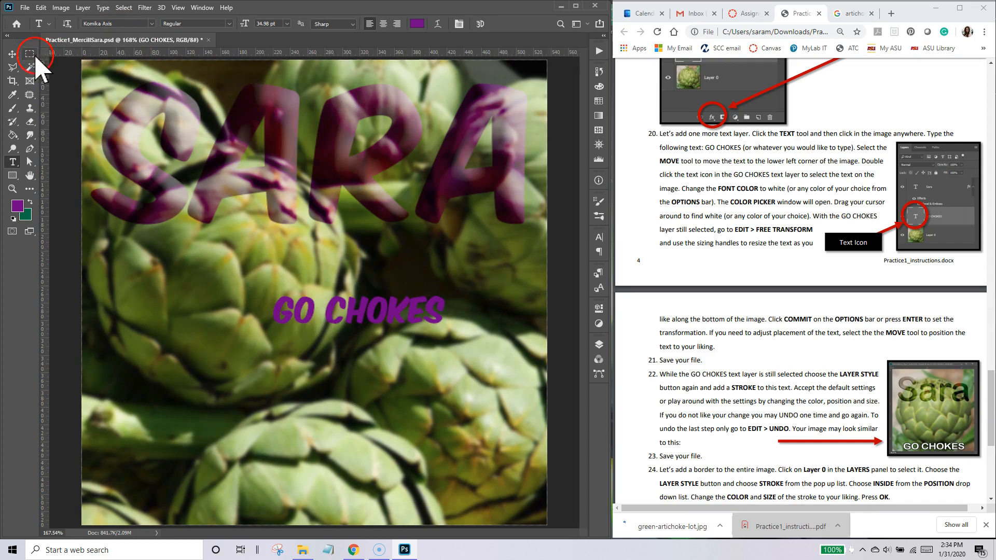
click(12, 54)
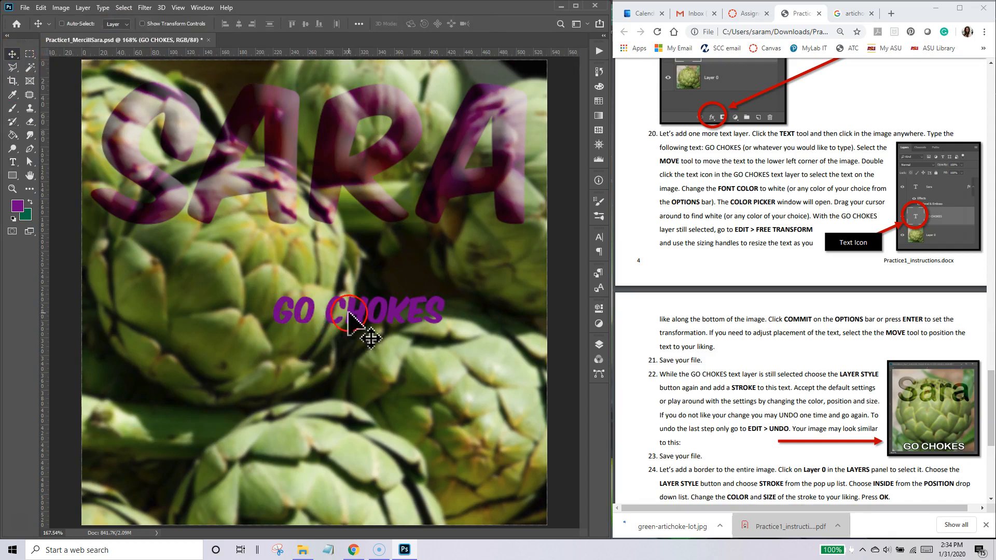
drag(328, 330, 172, 493)
click(240, 484)
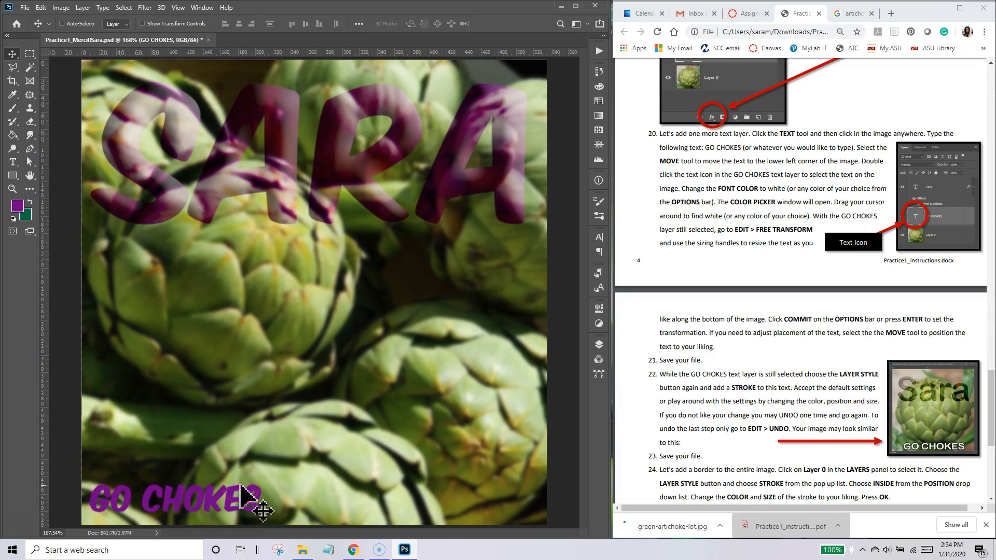
Step: Change the GO CHOKES text color to white (ffffff)
click(597, 345)
click(143, 493)
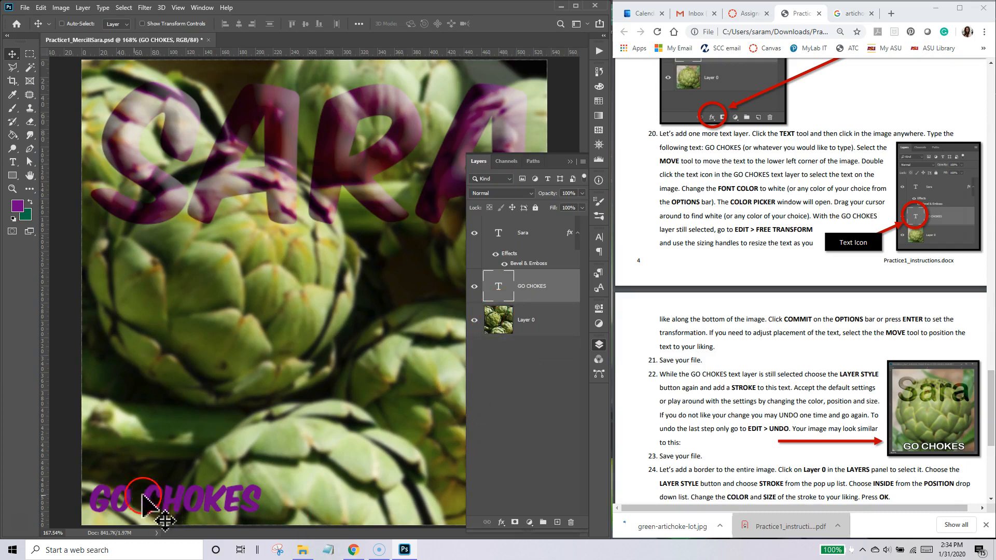
click(504, 288)
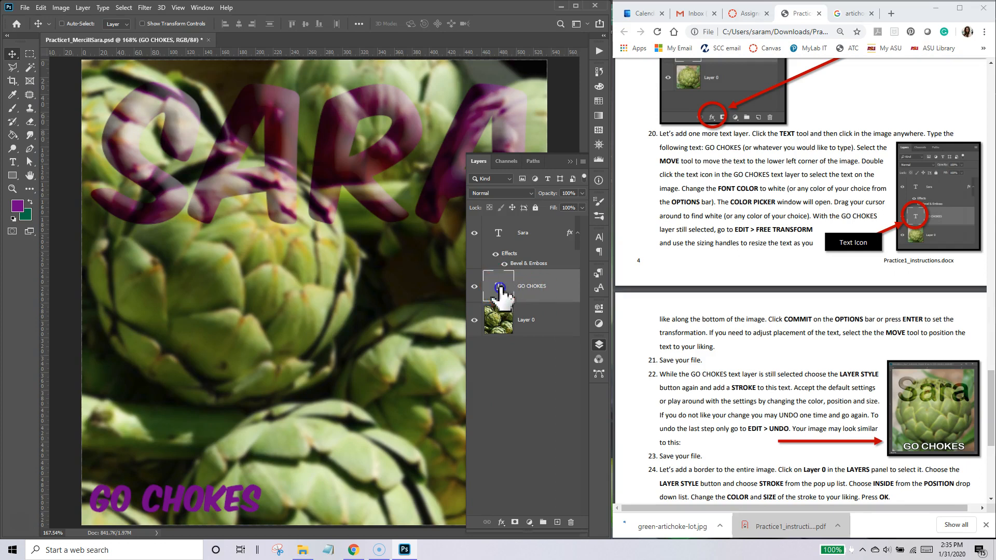
double_click(499, 288)
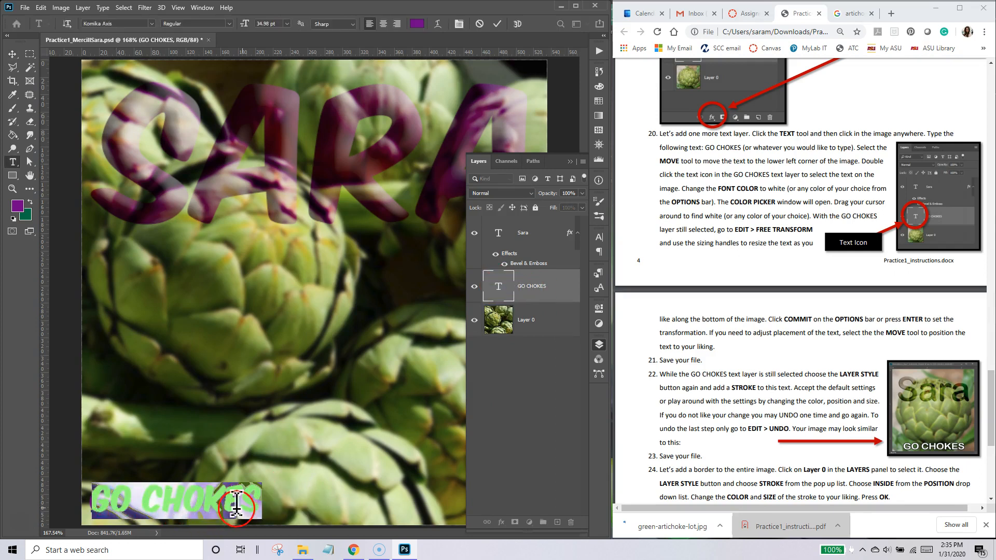
click(417, 24)
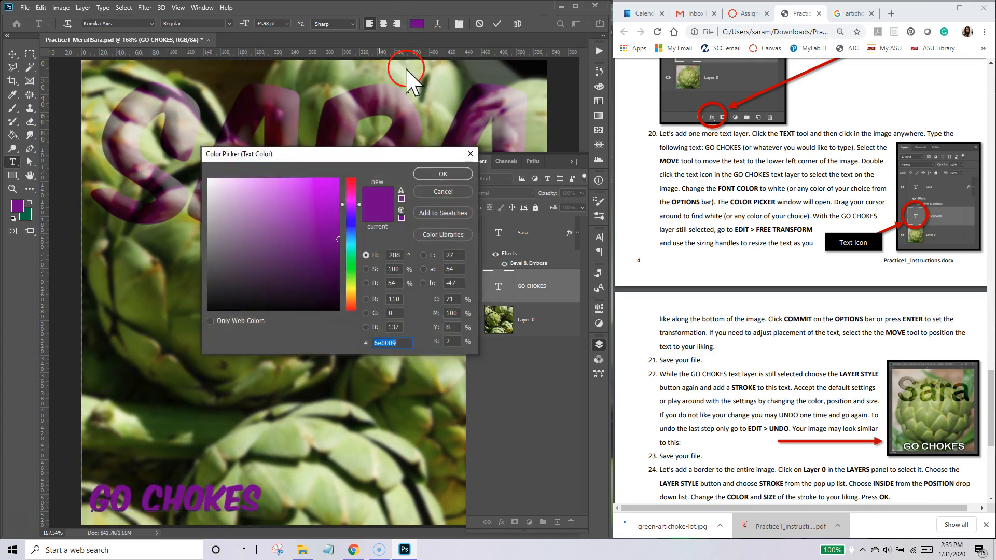
drag(222, 173, 145, 167)
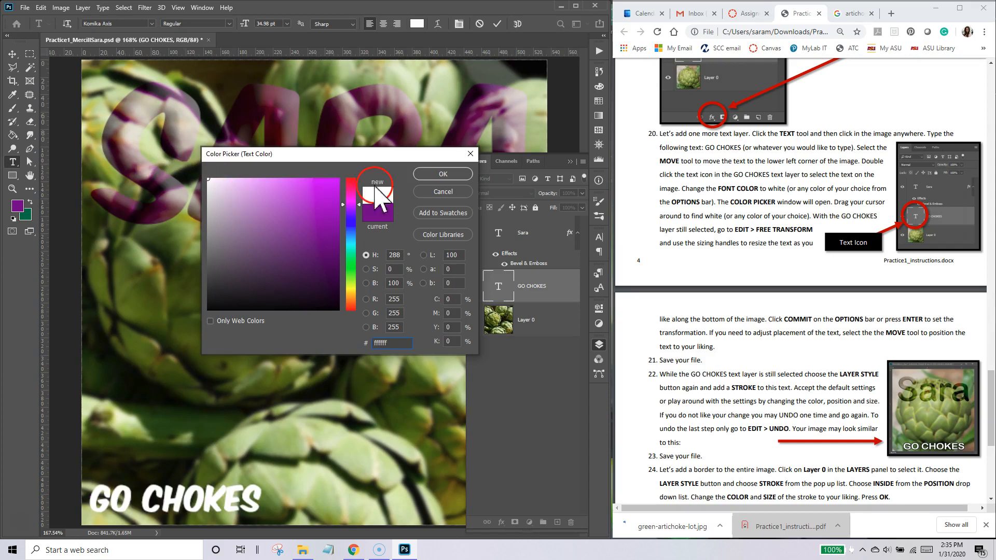
click(443, 175)
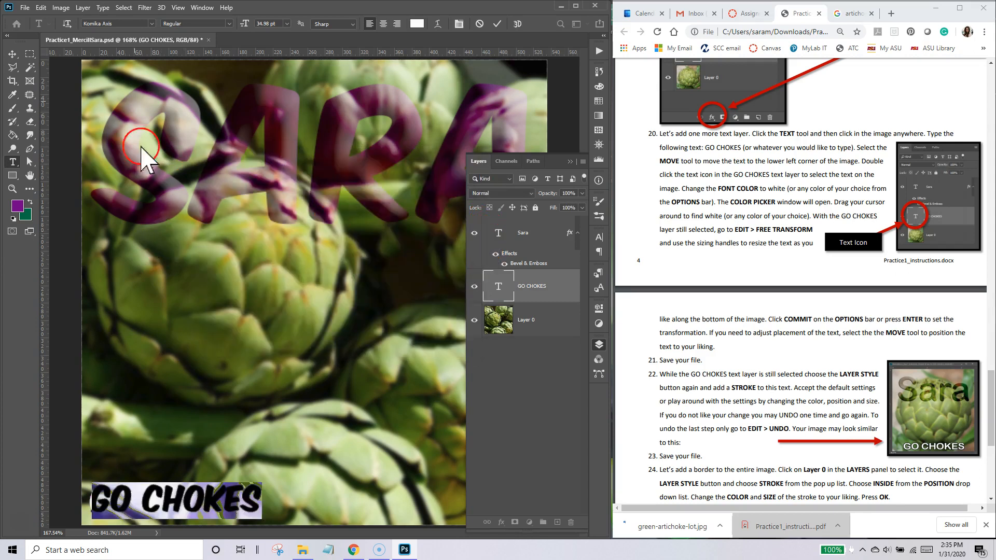
Step: Free-transform the GO CHOKES text to about 259% so it spans the bottom of the image, and commit the change
click(42, 10)
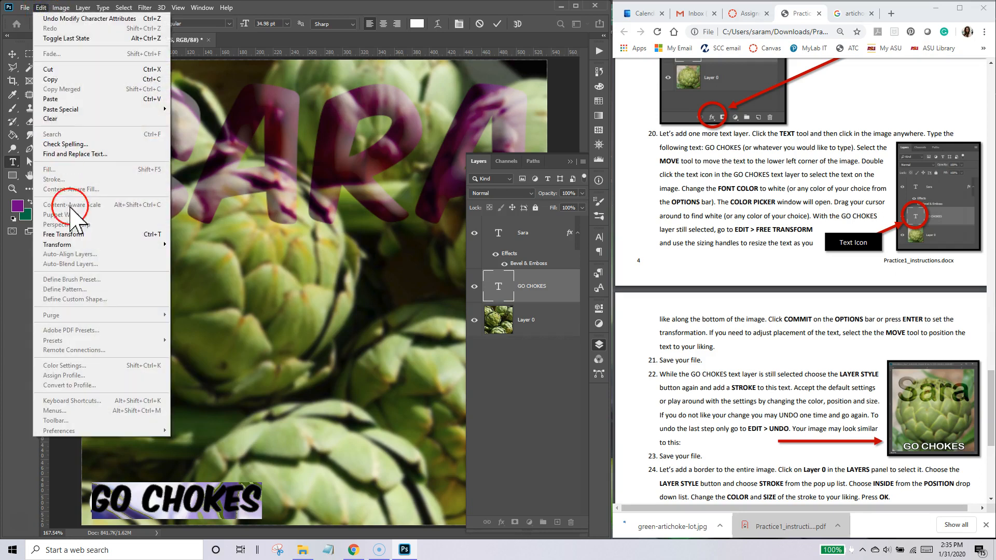
click(73, 235)
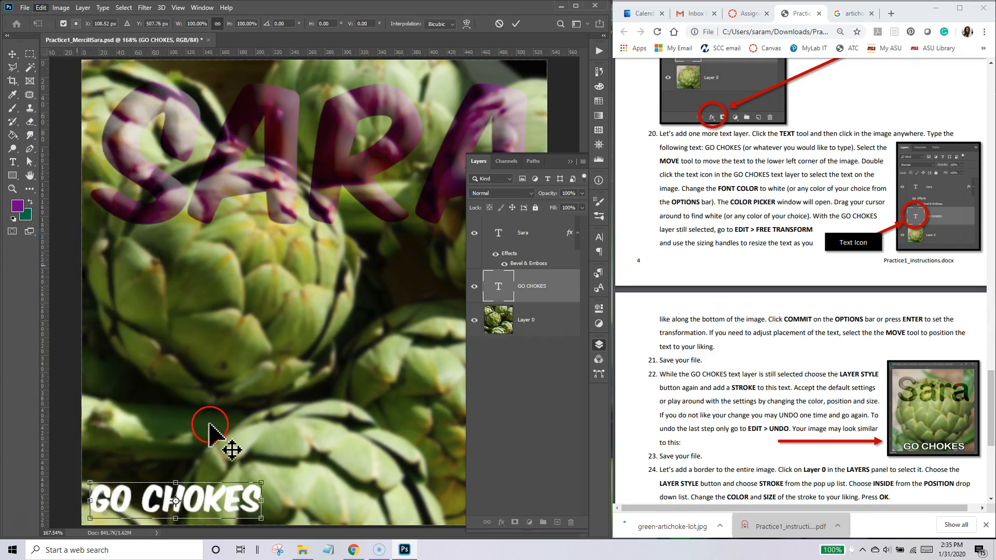
click(568, 161)
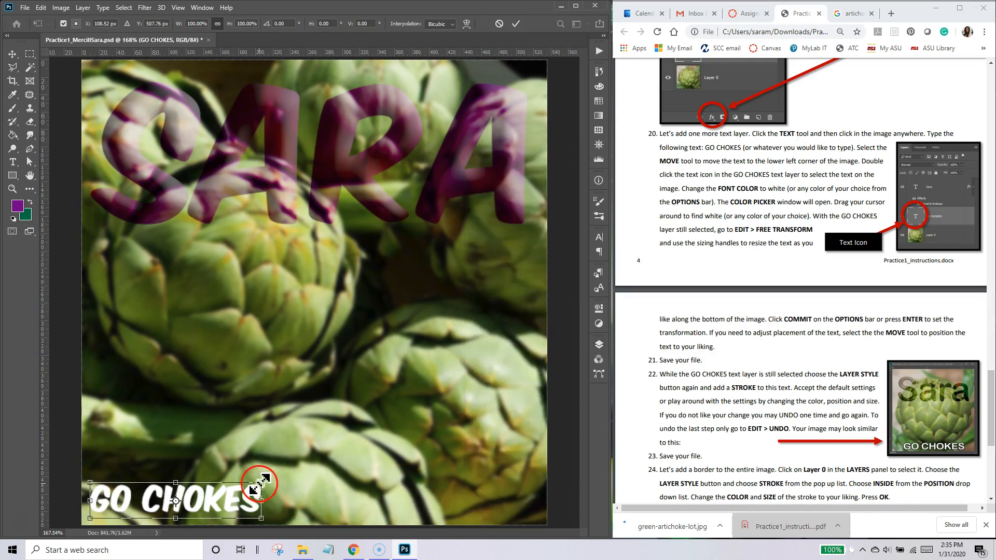
drag(258, 482, 537, 435)
click(345, 472)
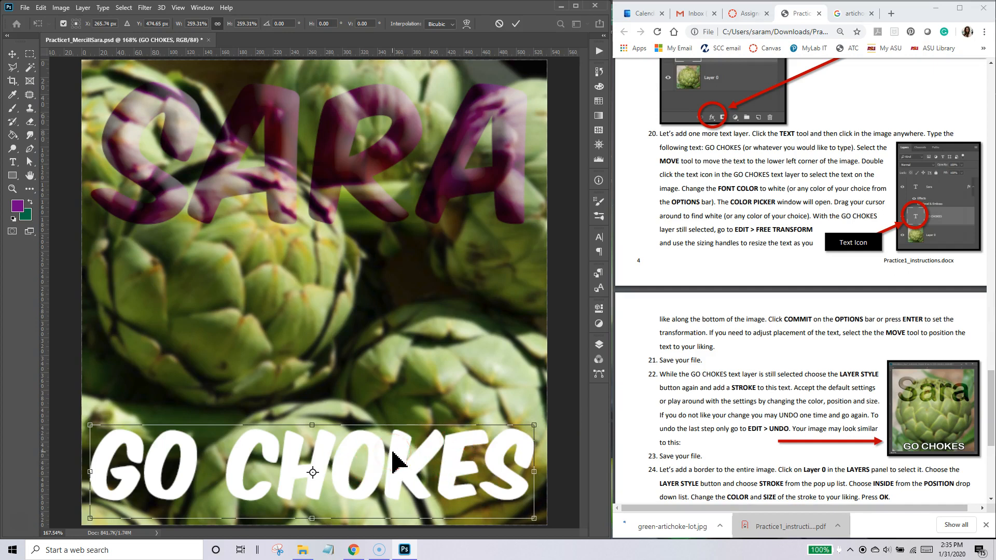
key(Return)
Step: Center the GO CHOKES text horizontally along the bottom of the image and save the PSD file
click(305, 484)
click(173, 175)
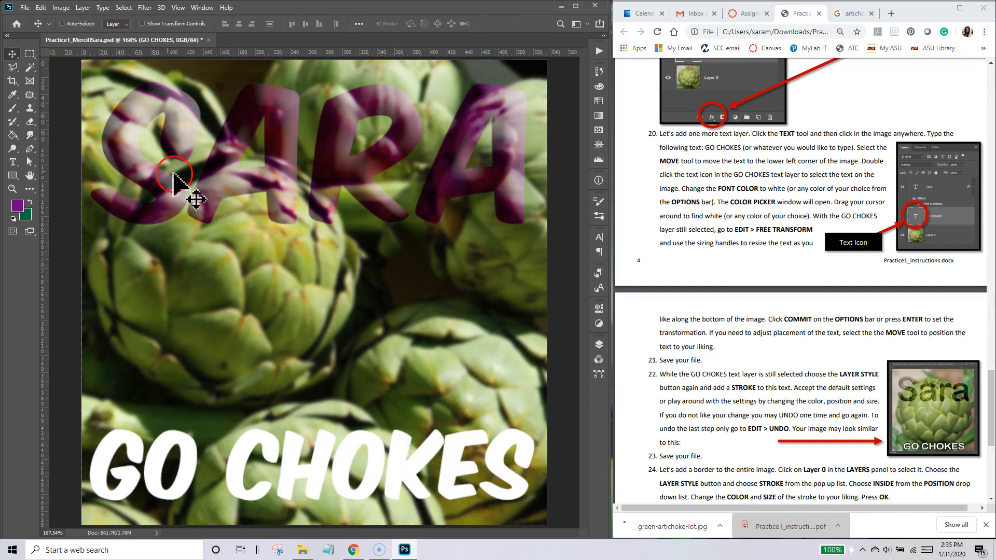
click(331, 441)
mouse_move(313, 480)
mouse_down()
mouse_move(332, 467)
mouse_move(321, 466)
mouse_up()
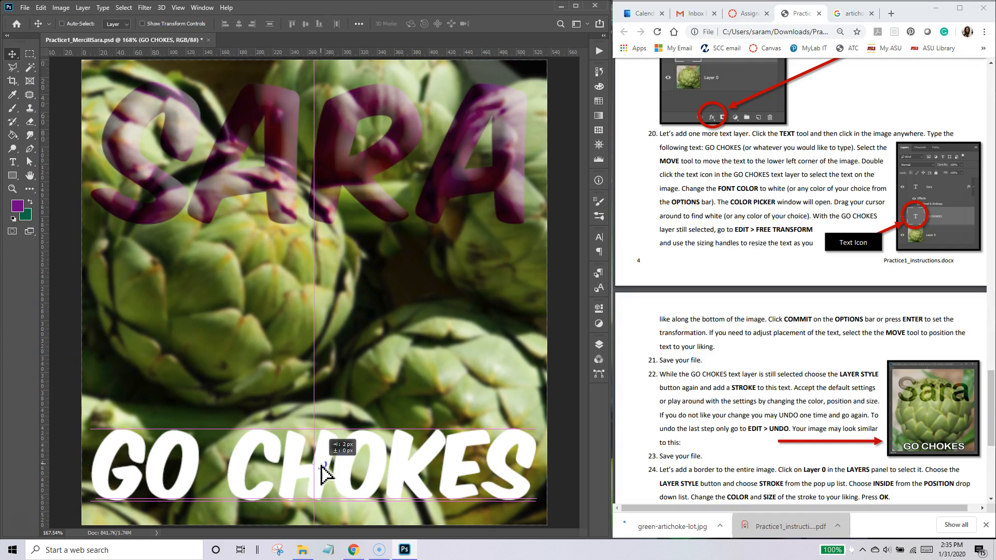
drag(320, 467, 322, 467)
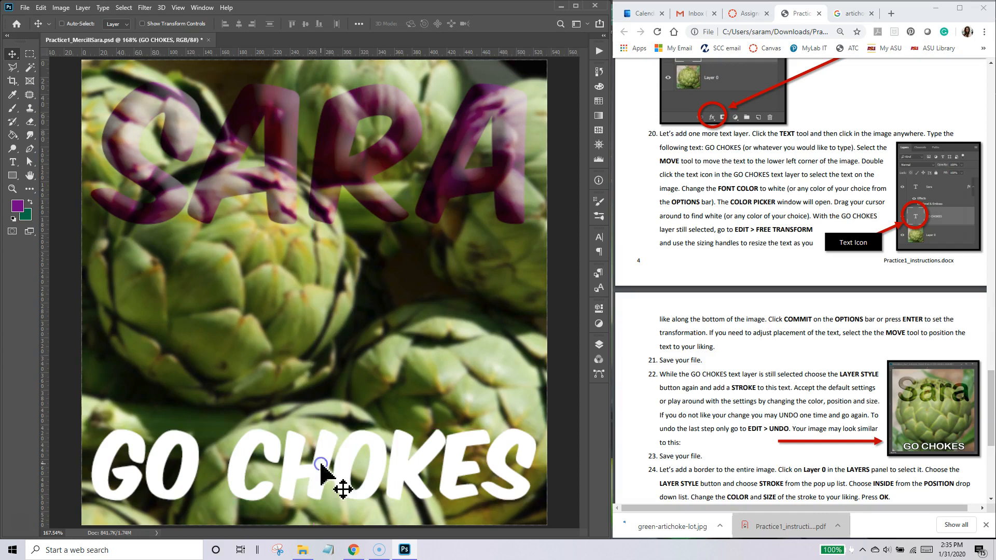
key(ctrl+s)
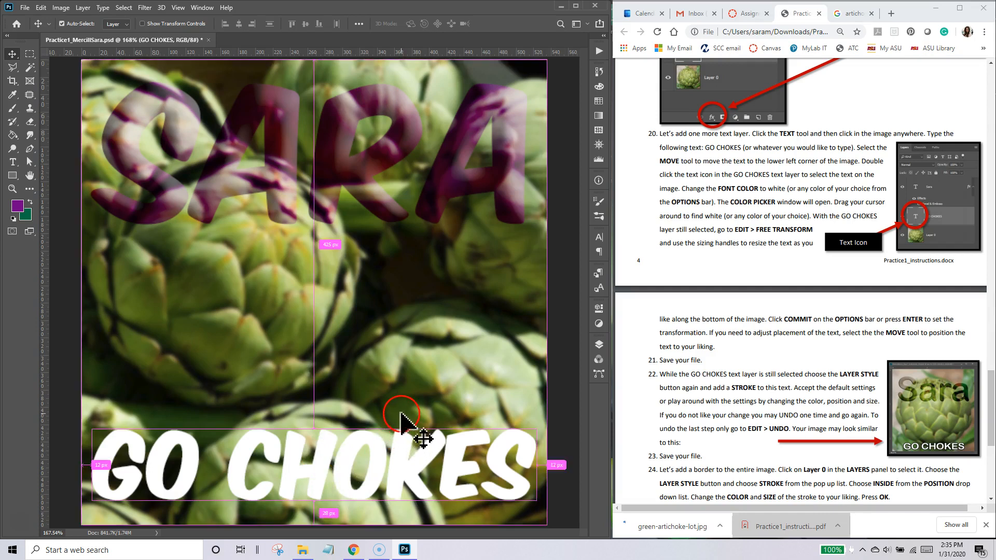
Step: Check the next instructions and add a Stroke layer style to the GO CHOKES text layer, keeping the text visible beside the dialog
click(745, 388)
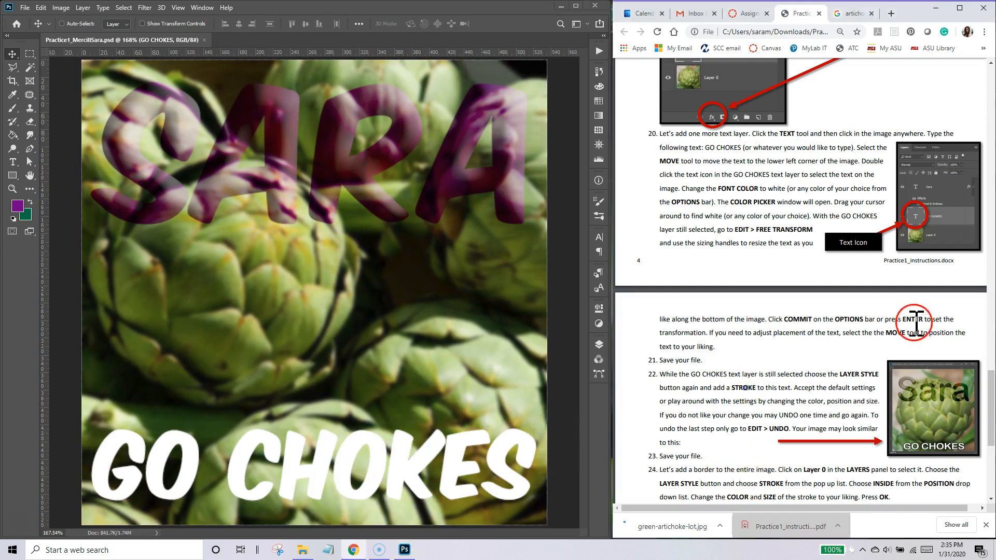
drag(992, 378, 991, 418)
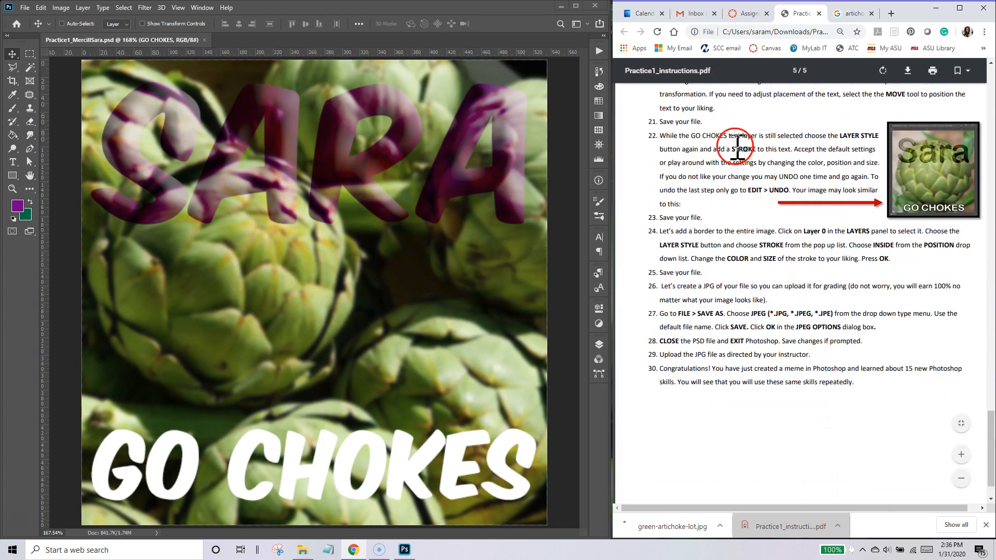
click(599, 345)
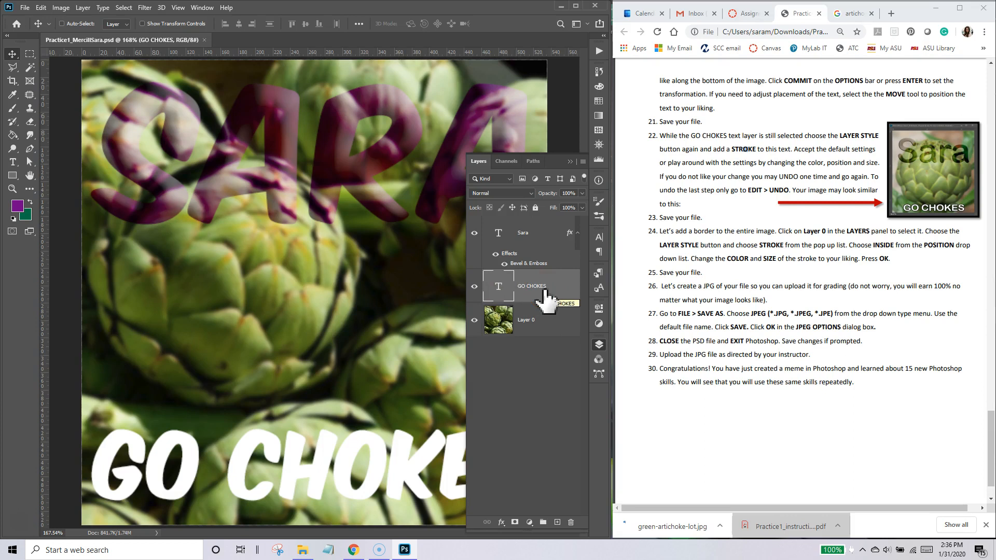
click(527, 292)
click(515, 532)
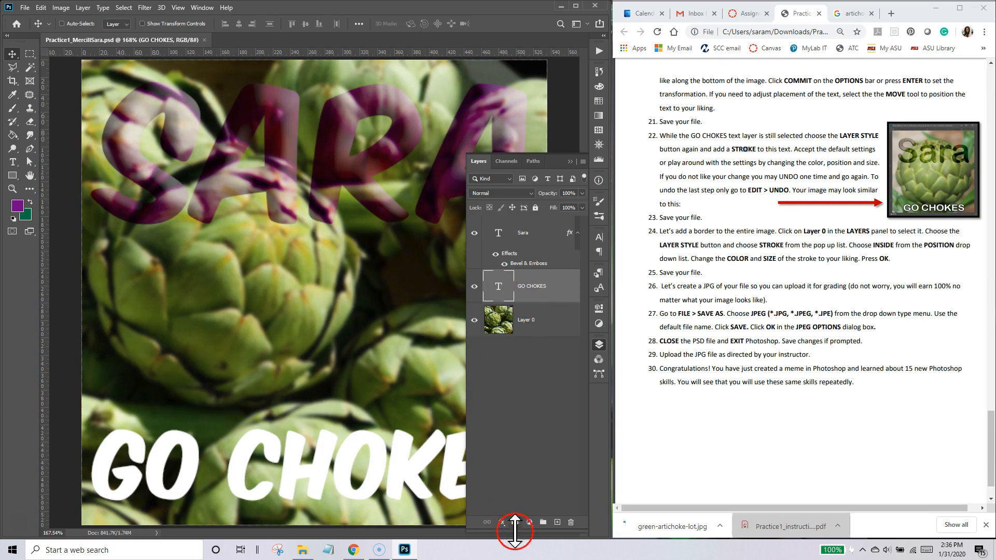
click(516, 449)
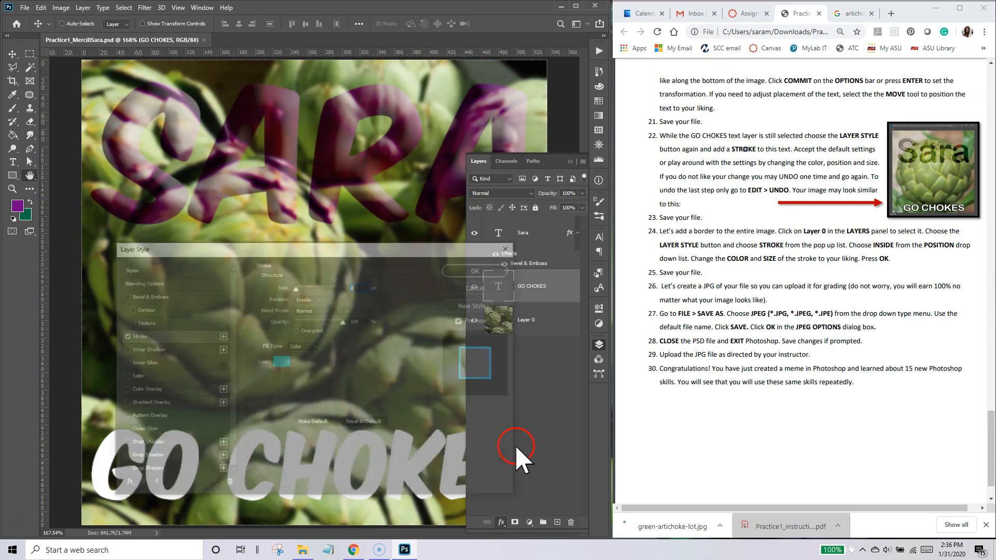
click(381, 248)
drag(381, 247, 379, 128)
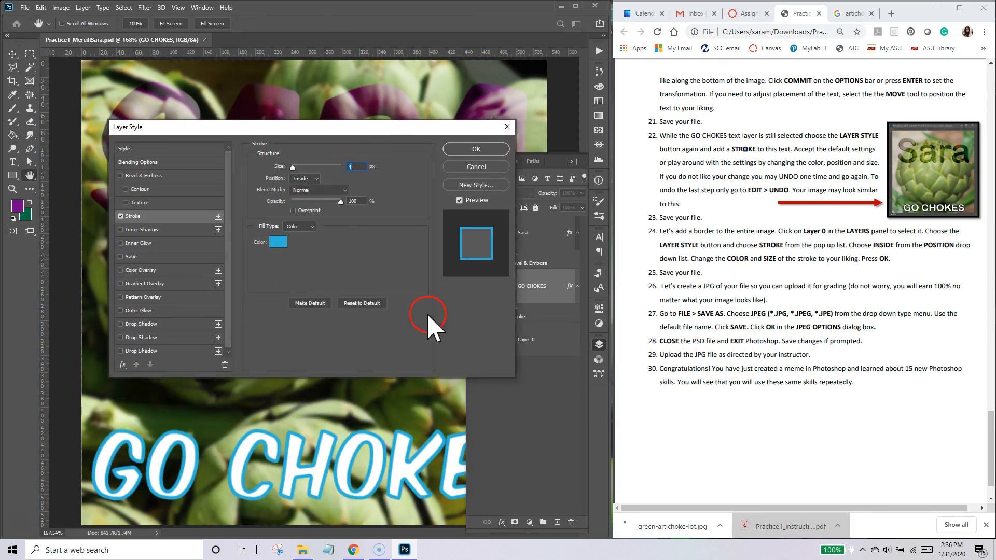
Step: Set the GO CHOKES text's stroke color to black (000000), dismissing the mail notification
click(279, 242)
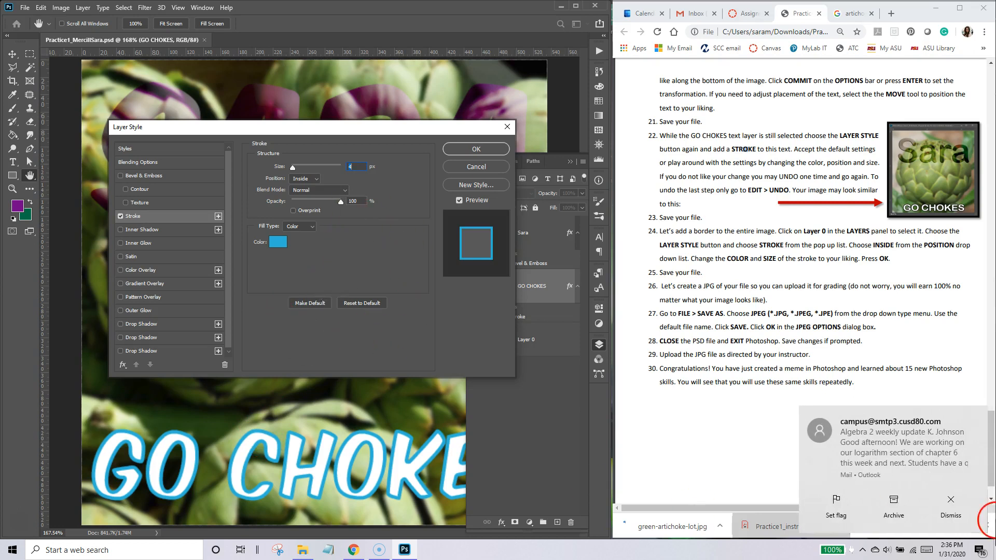
click(932, 507)
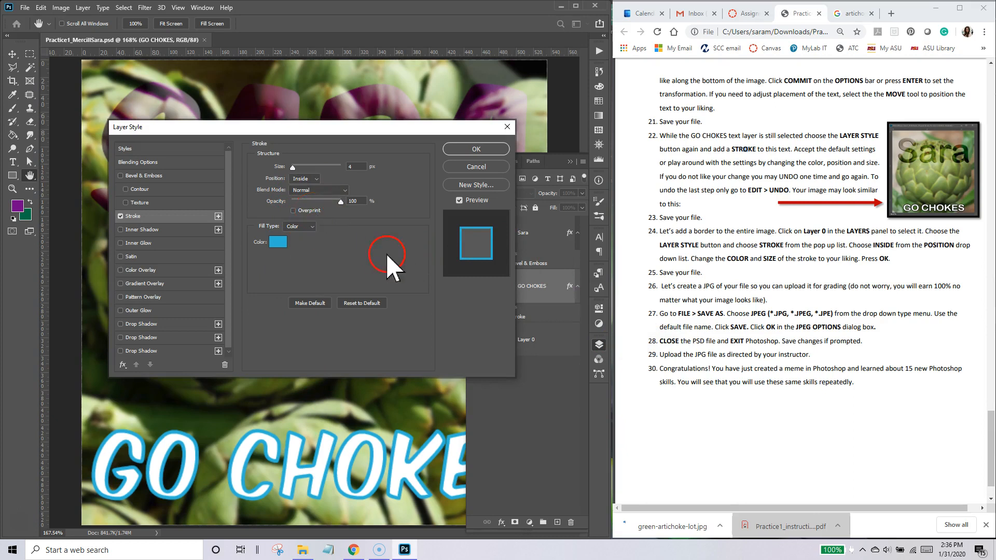
click(278, 239)
drag(311, 262, 203, 329)
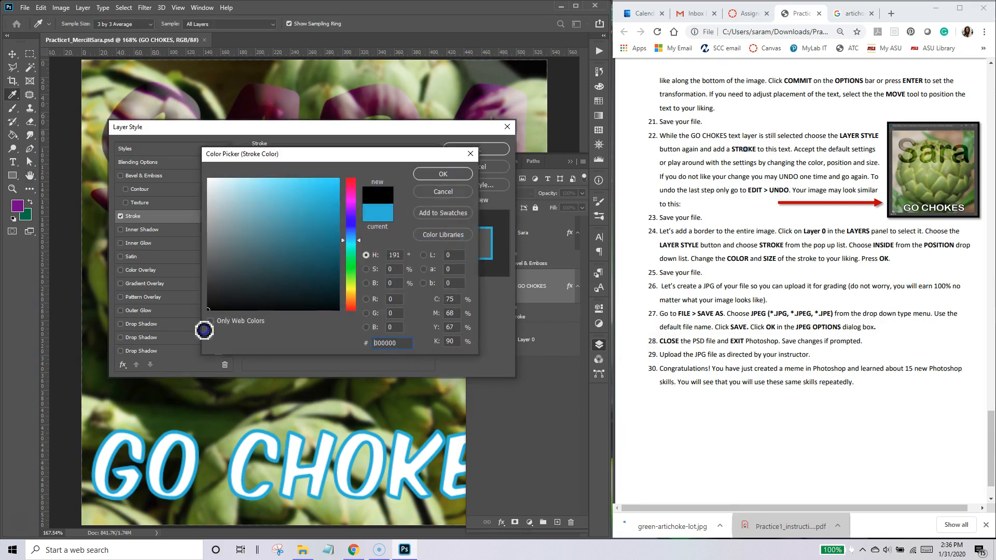
click(415, 170)
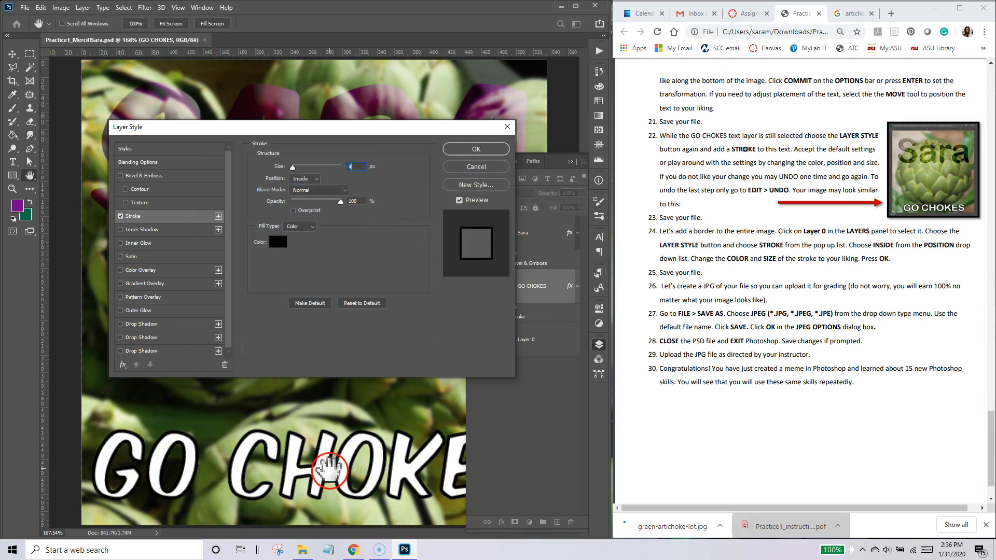
Step: Try the Outside and Center positions for the GO CHOKES text's stroke and return the position to Inside
click(310, 179)
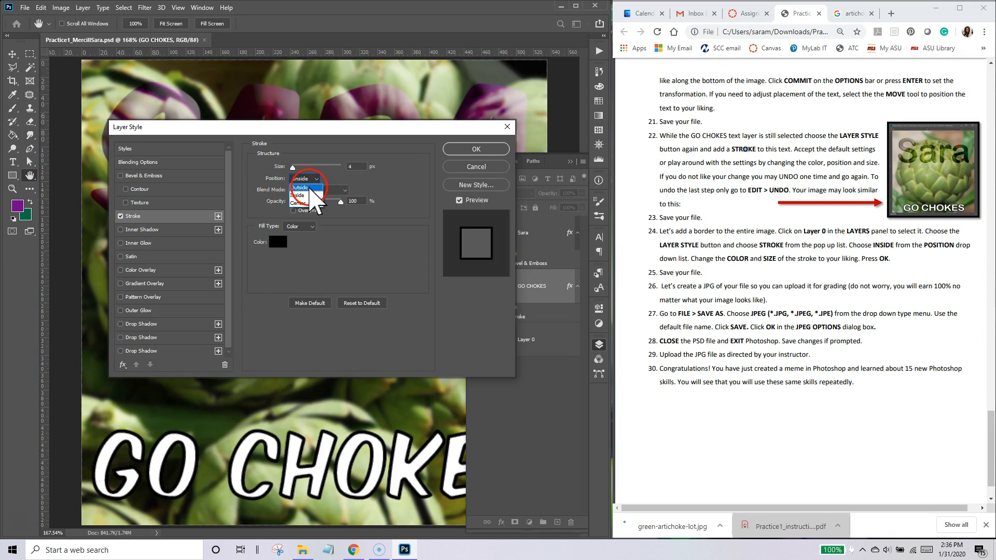
click(306, 188)
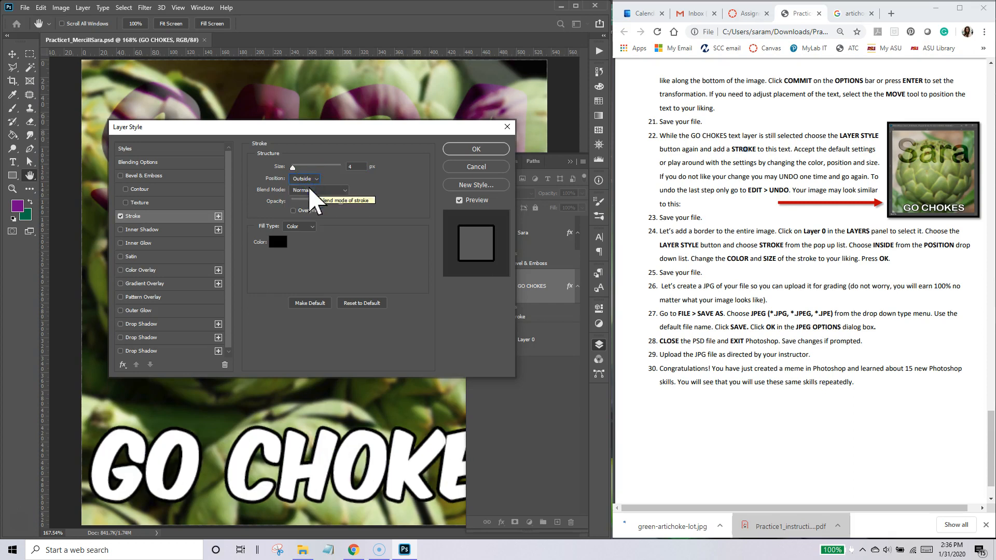
click(311, 179)
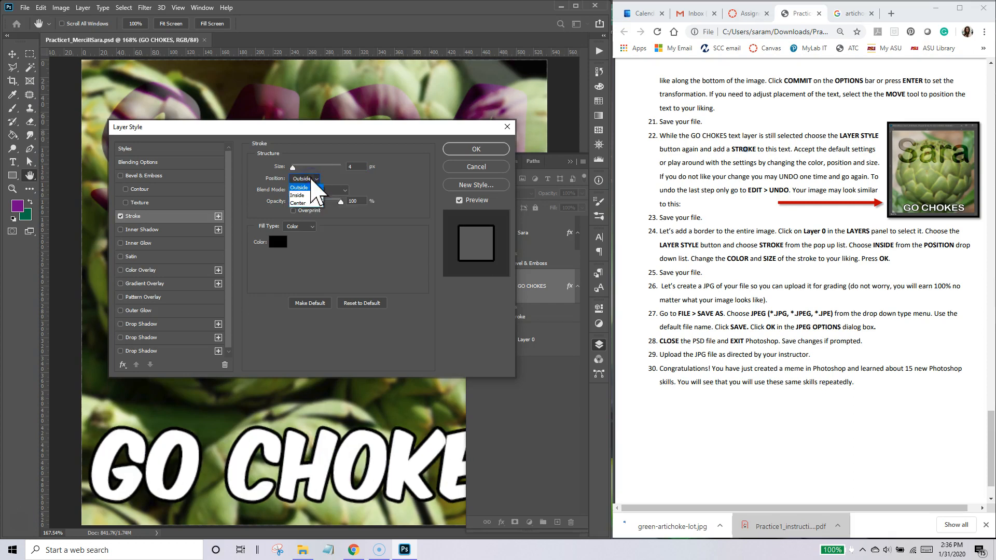
click(308, 203)
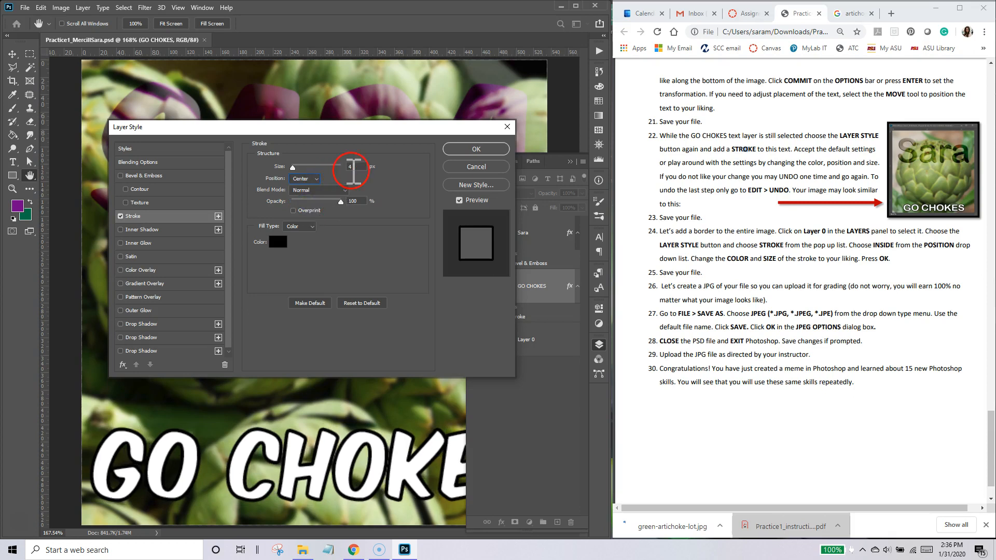
click(334, 230)
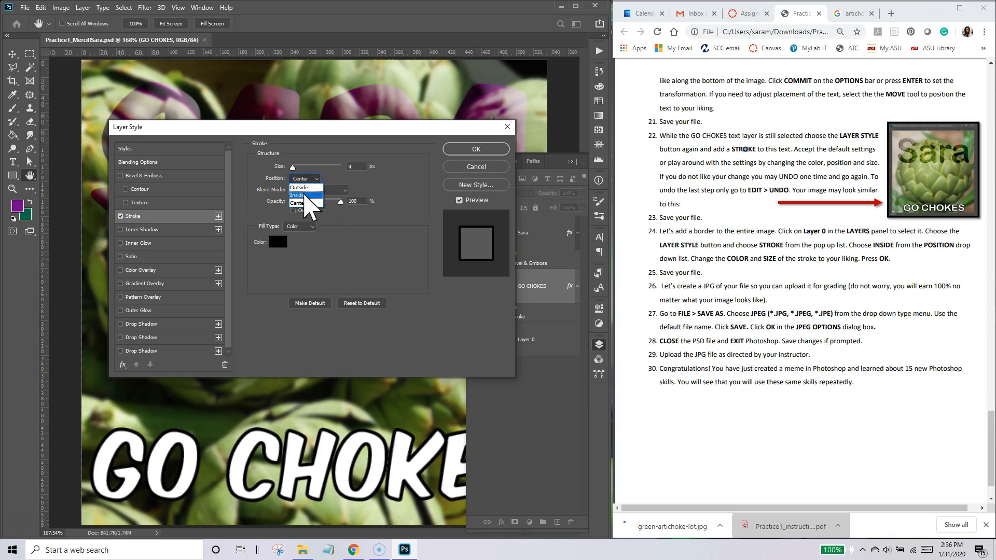
click(306, 195)
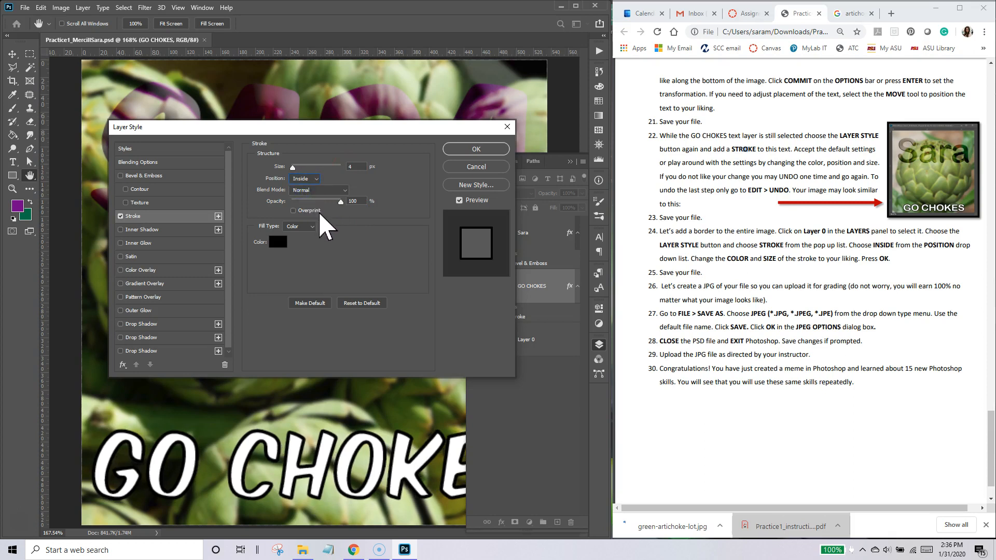
click(315, 186)
Step: Set the GO CHOKES text's stroke size to 4 px, apply the layer style, and save the PSD file
drag(299, 174, 293, 170)
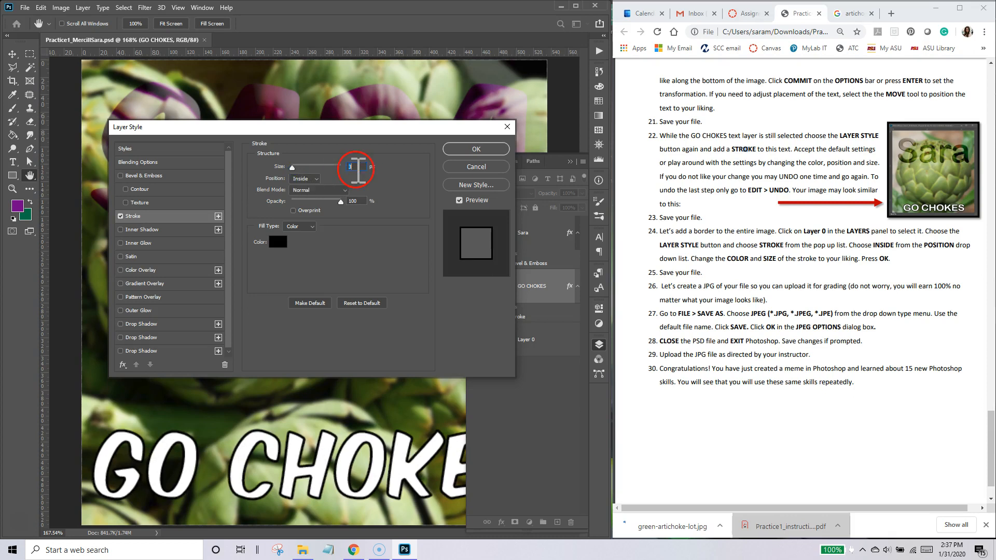
drag(293, 170, 295, 172)
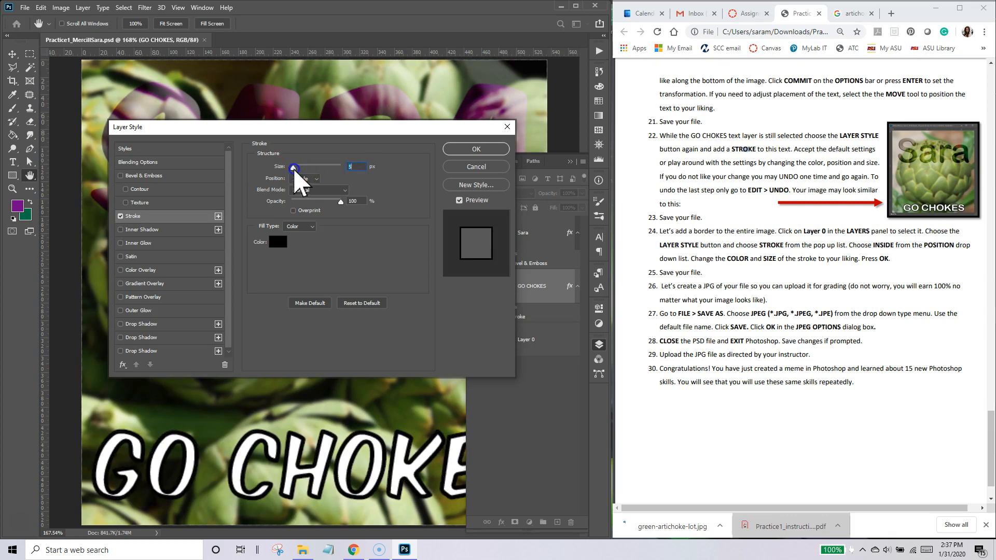
text(4)
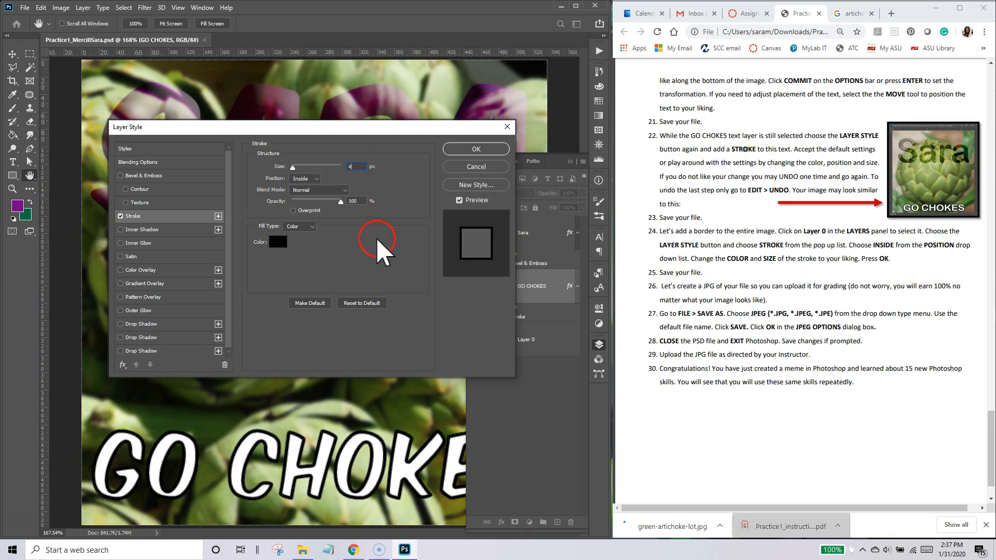
click(474, 150)
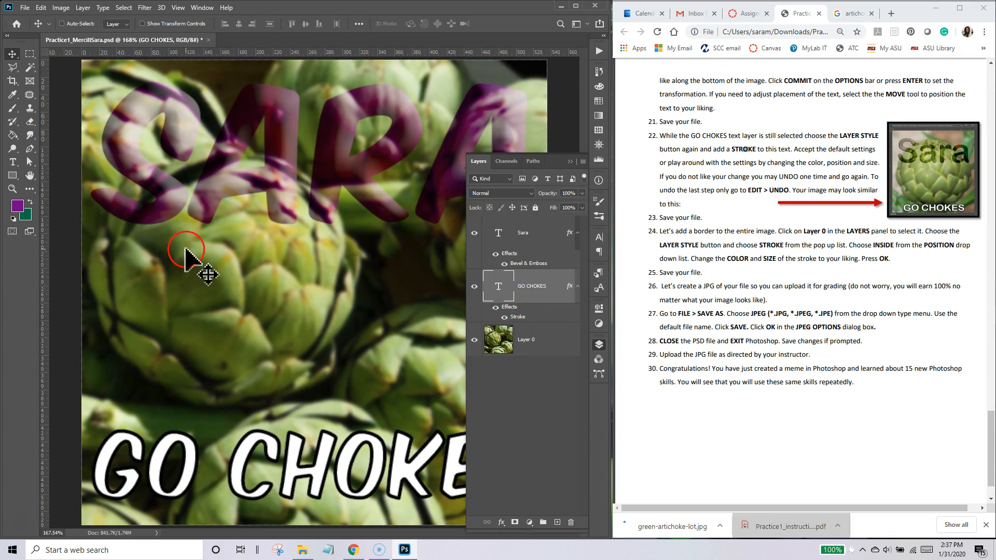
key(ctrl+s)
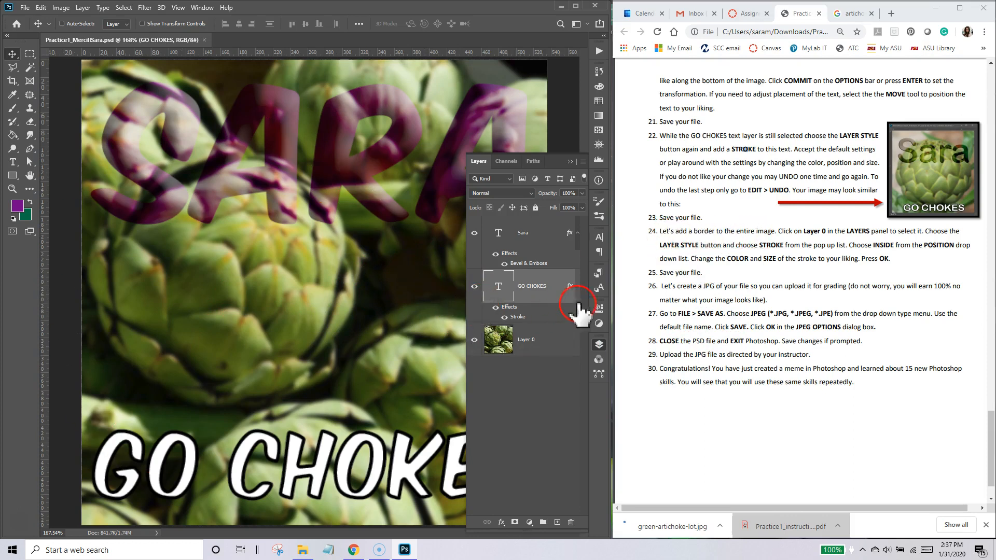
Step: Add a black 8 px Stroke layer style positioned Inside to Layer 0 as a border around the image
click(528, 344)
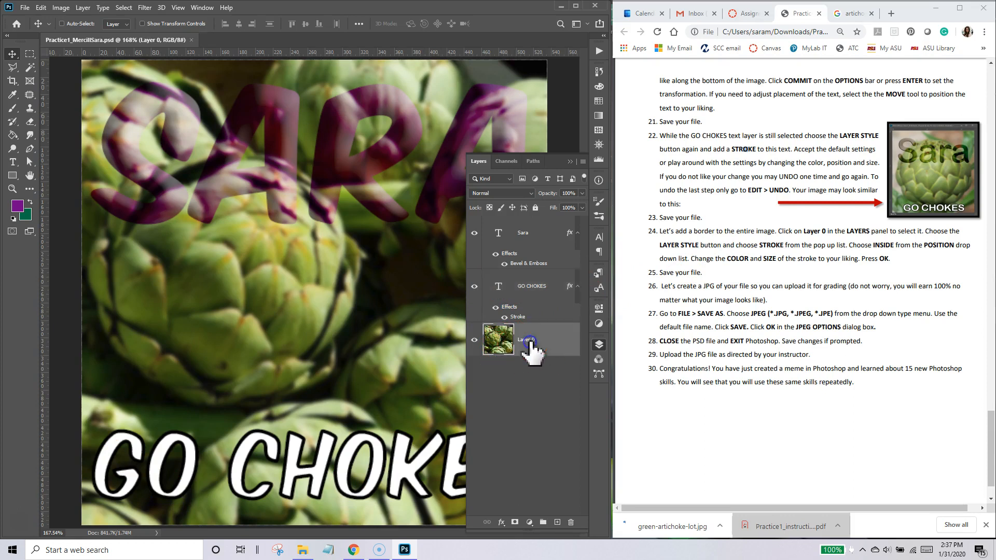
click(501, 523)
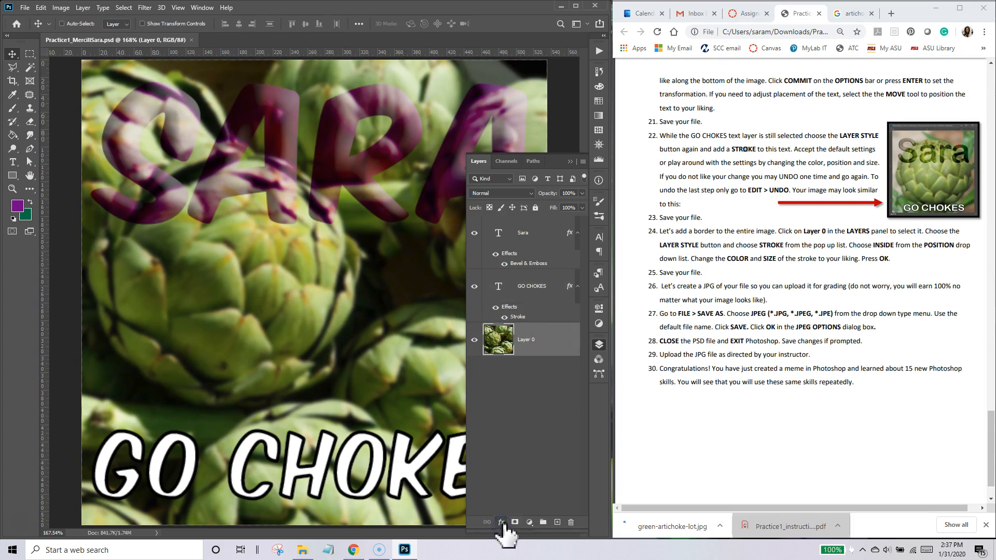
click(501, 522)
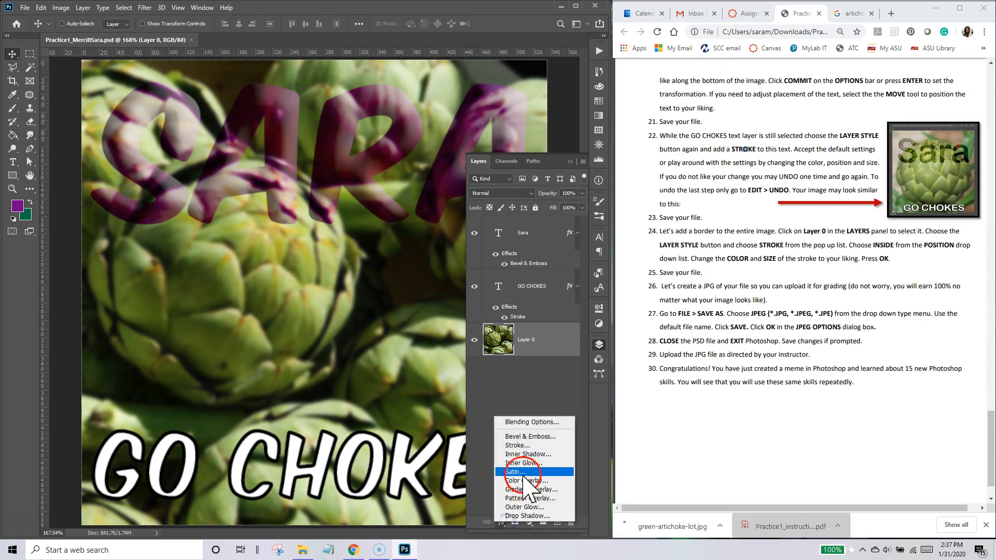
click(519, 446)
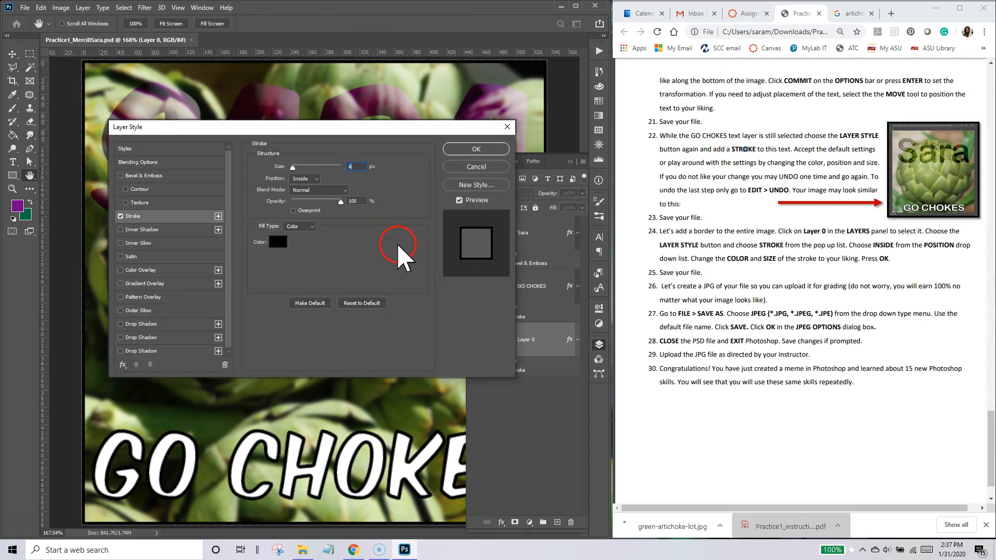
drag(293, 167, 296, 169)
click(349, 174)
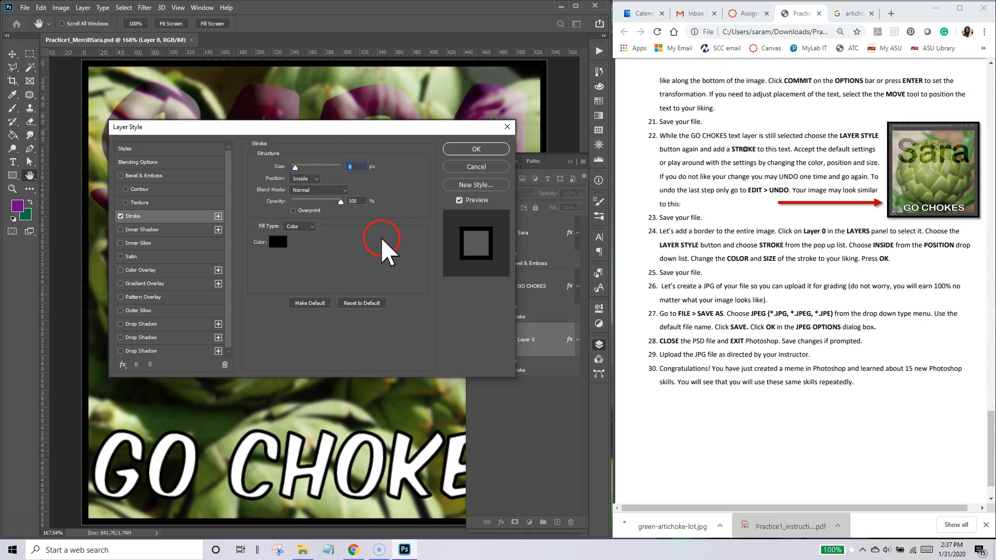
click(484, 181)
click(476, 150)
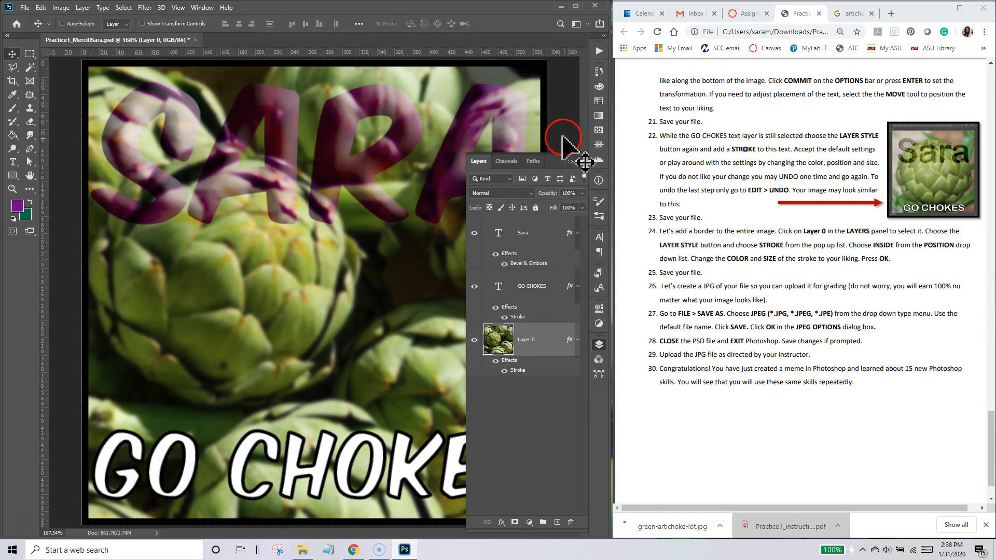
Step: Collapse the Layers panel to uncover the whole image and save the PSD file
click(570, 162)
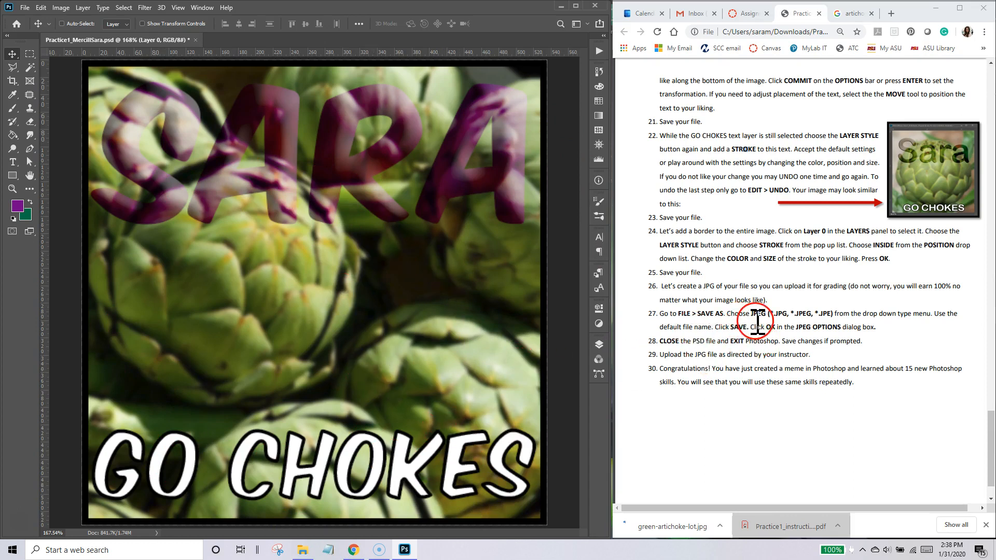
click(25, 8)
click(33, 122)
click(408, 193)
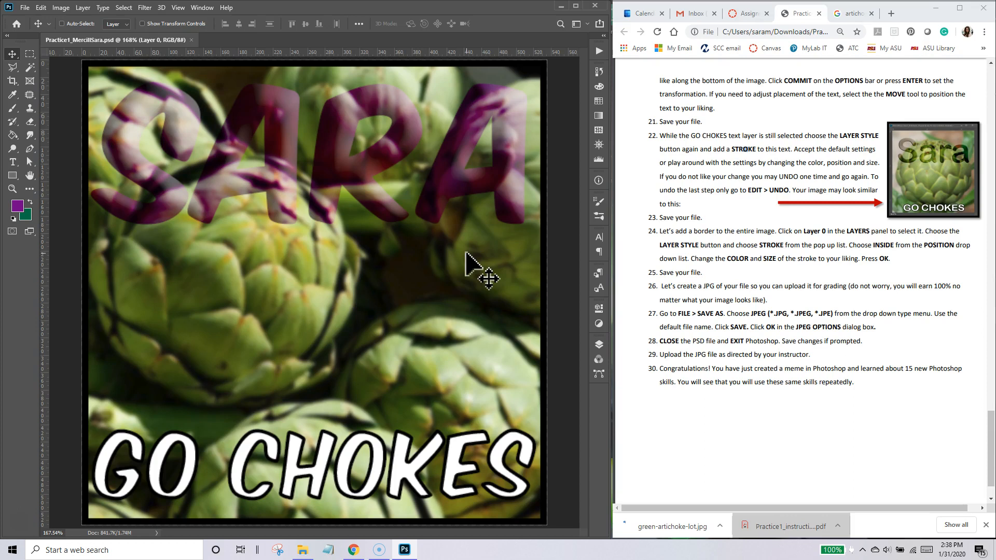
Step: Save a JPEG copy of the image in Downloads under the default file name, with quality 10 (Maximum) and Baseline ("Standard") format
click(26, 8)
click(34, 133)
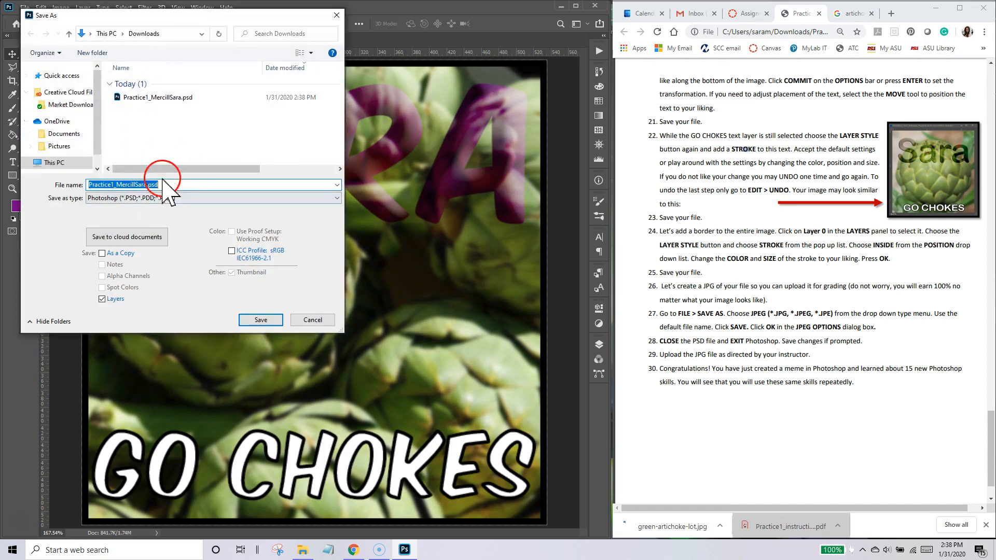
click(131, 198)
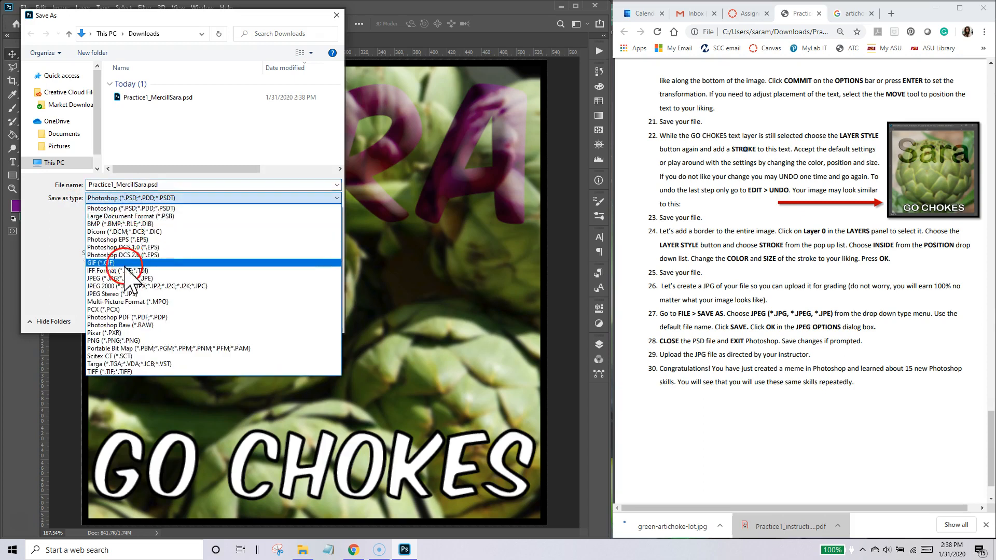
click(120, 278)
click(140, 184)
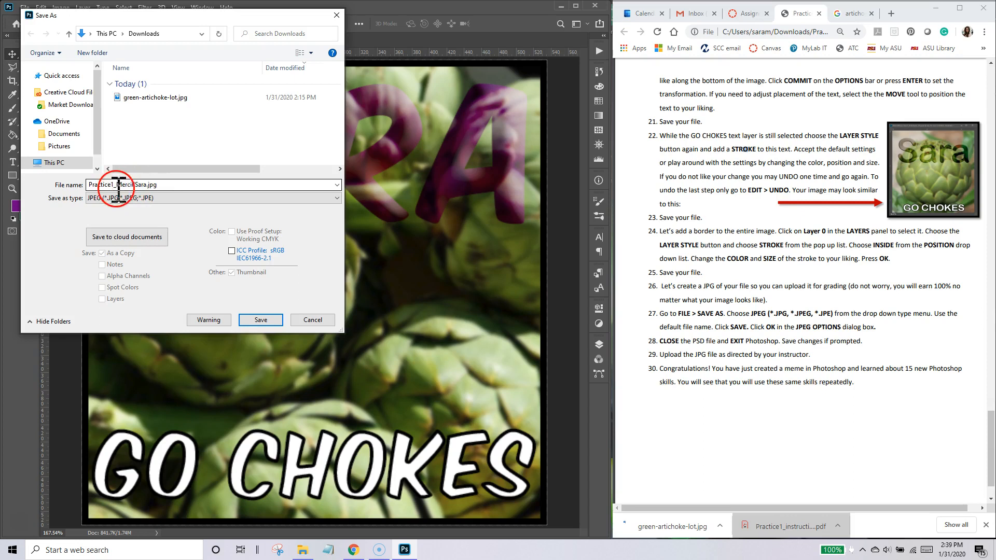
click(255, 320)
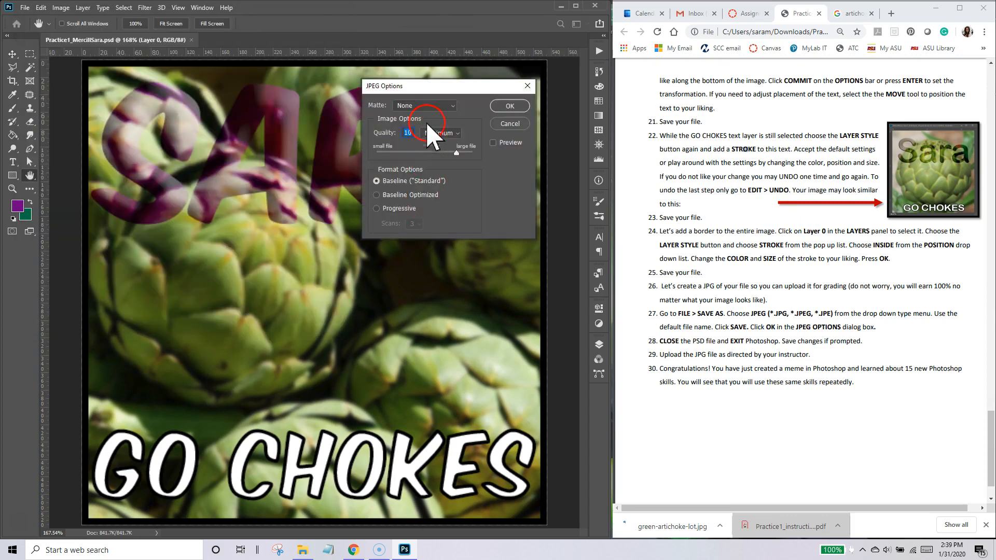
drag(438, 89, 273, 141)
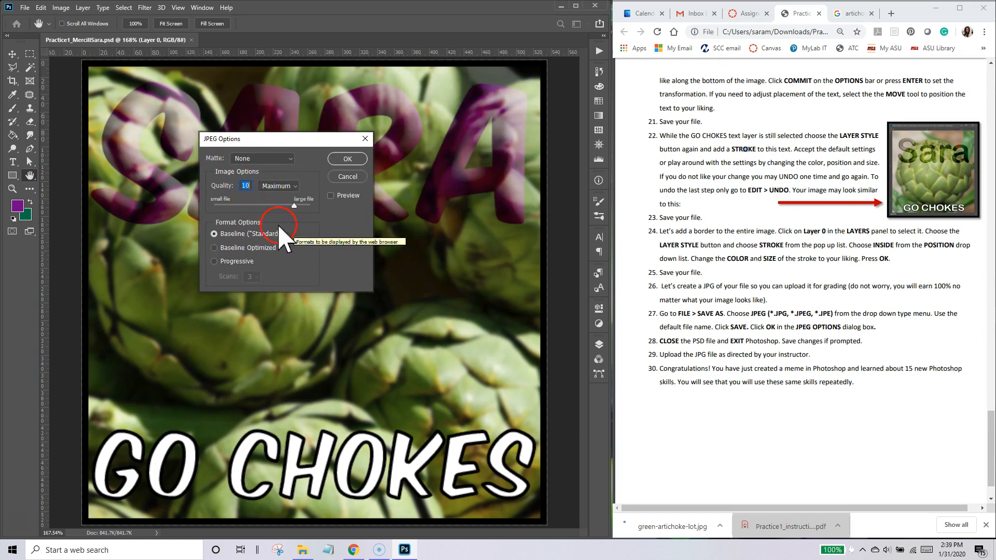
click(347, 159)
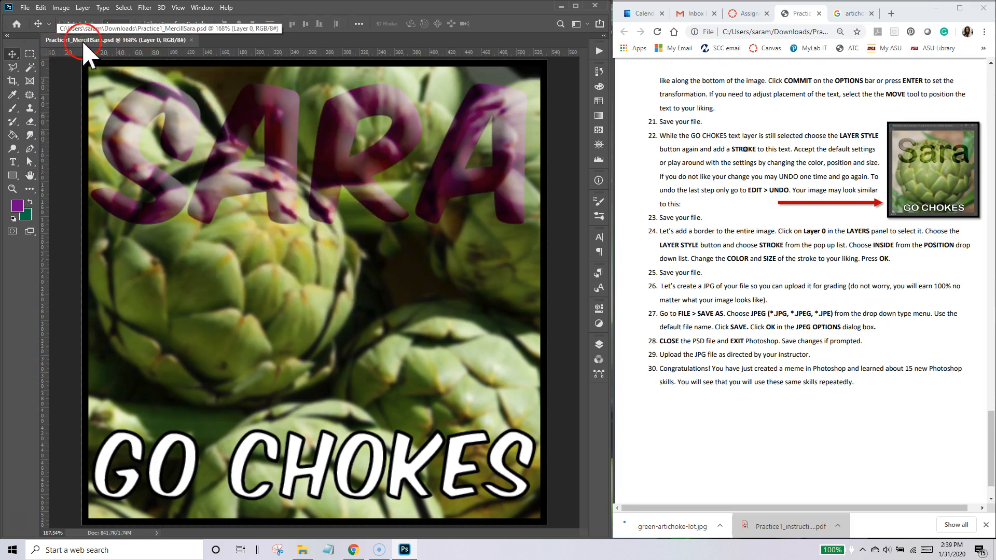
Step: Check the Downloads folder in File Explorer for the exported JPG file and minimize the folder window
click(303, 549)
drag(534, 112, 453, 103)
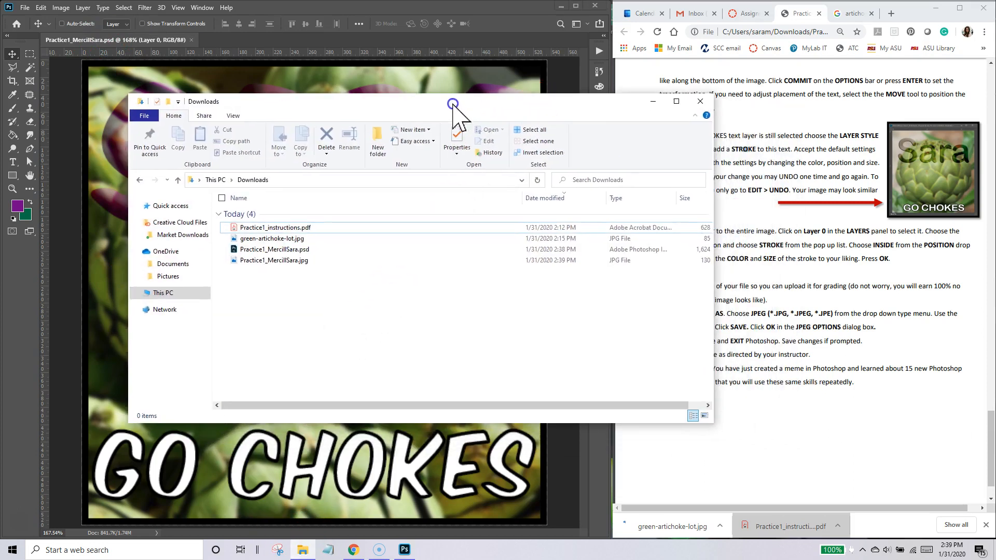
click(267, 261)
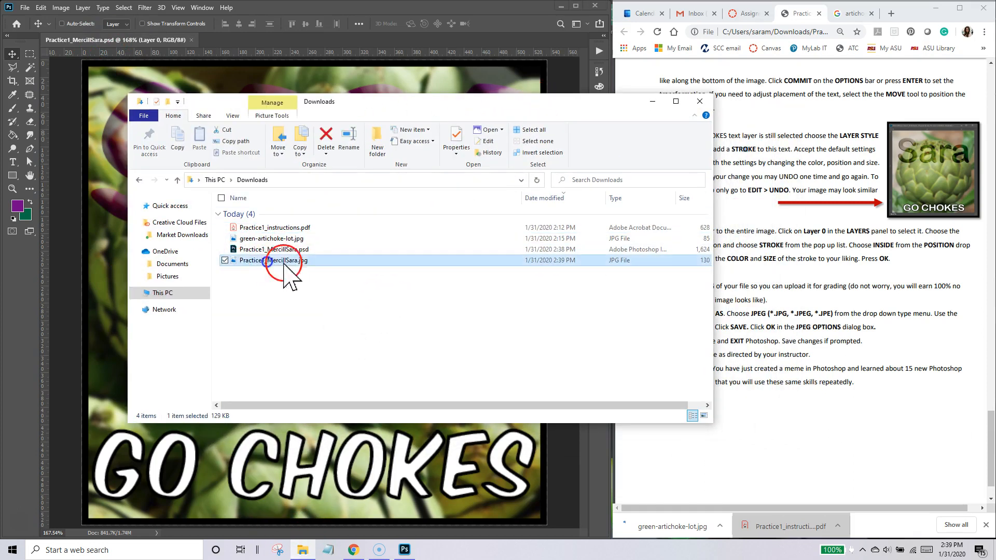
drag(513, 112, 448, 112)
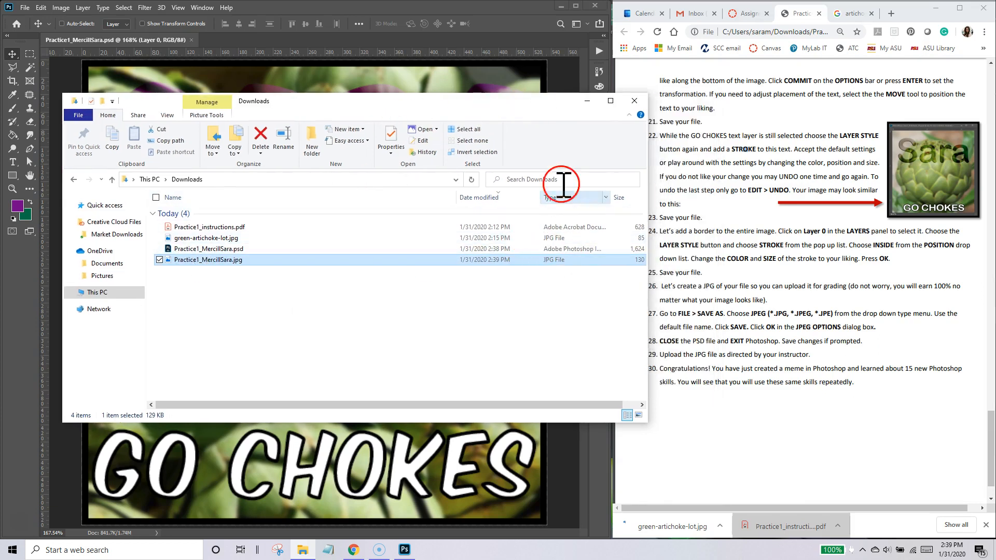
click(586, 100)
Step: Switch to the Practice 1 assignment page in Chrome, start a submission, and attach the exported JPG from Downloads
drag(905, 8, 842, 27)
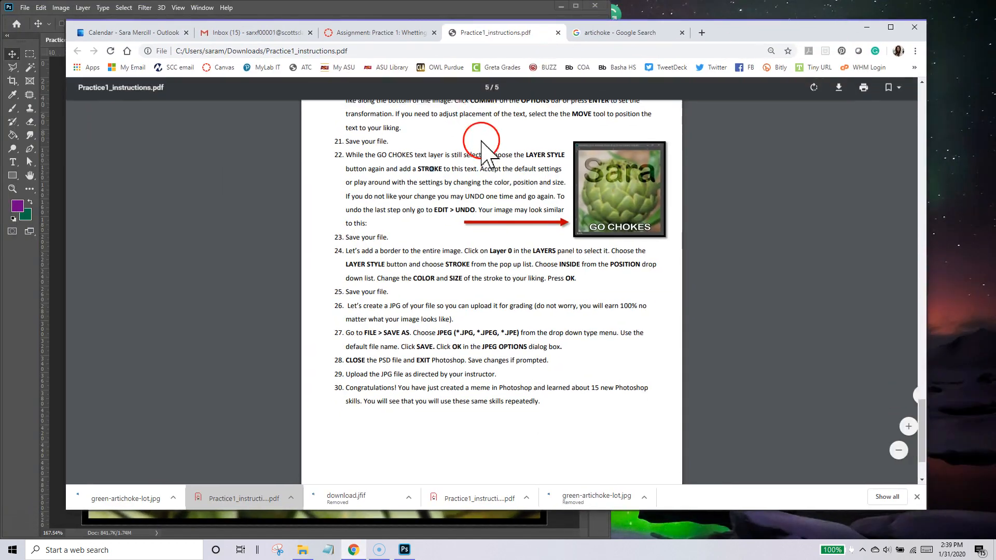
click(407, 32)
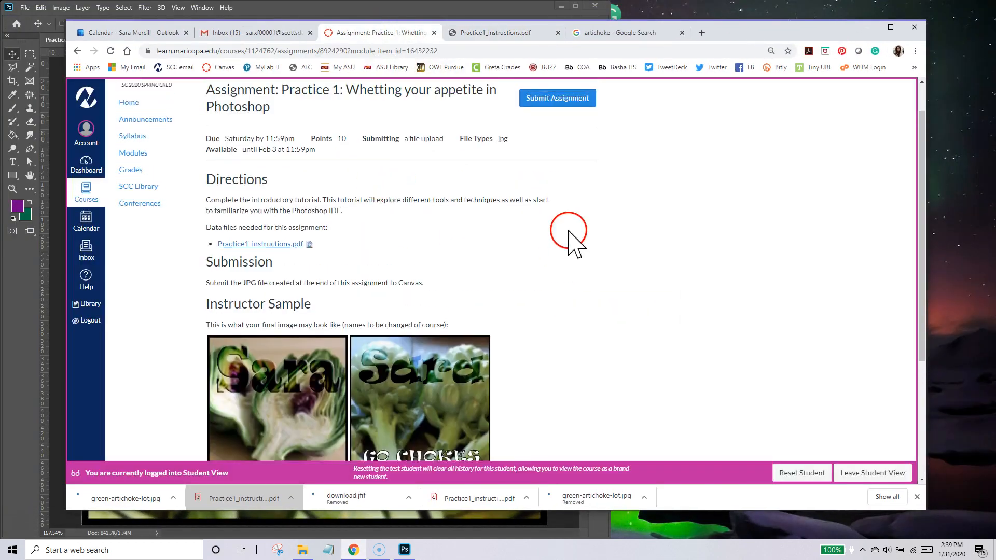
scroll(569, 231, up, 1)
click(569, 145)
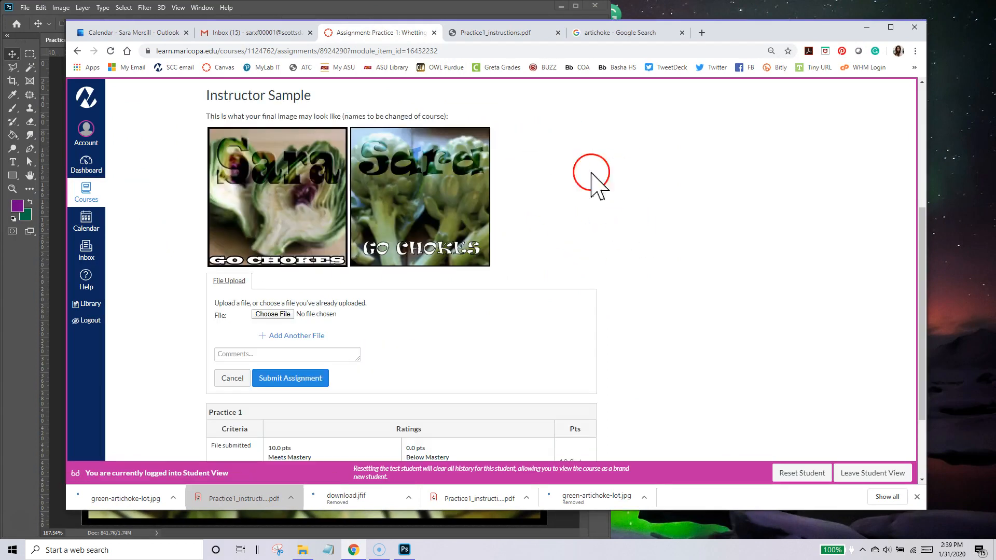
click(272, 314)
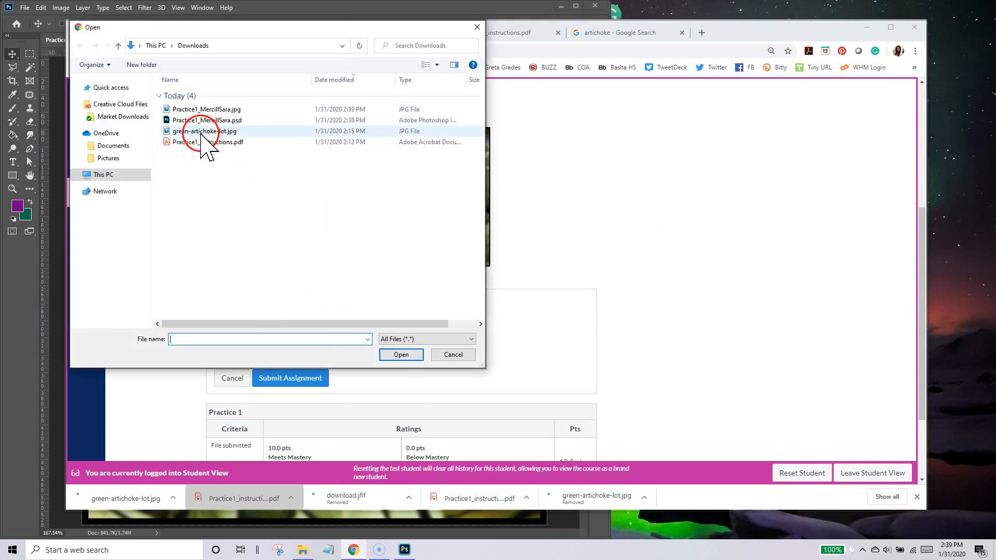
double_click(206, 109)
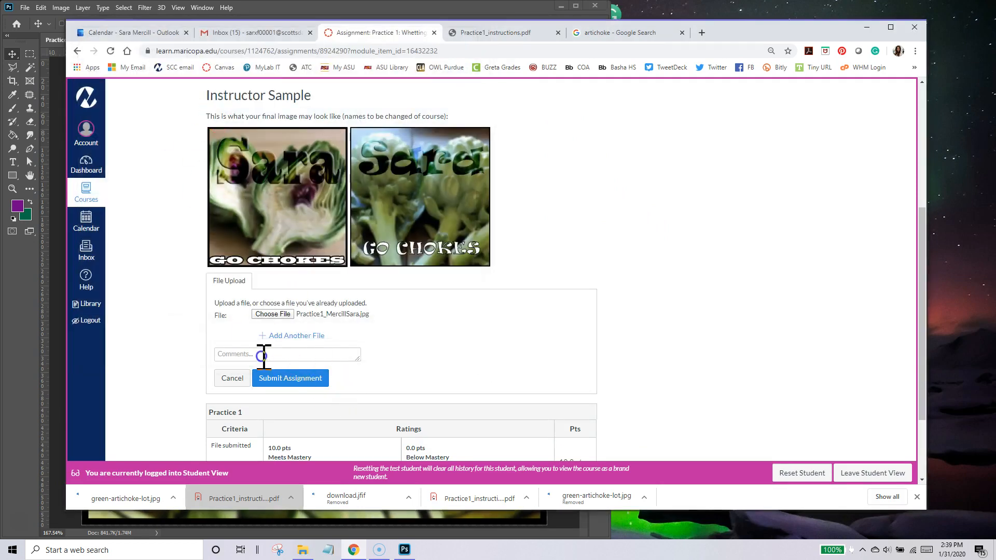
Step: Add a comment greeting the instructor by name and saying "I thought this was awesome!", and submit the assignment
click(261, 356)
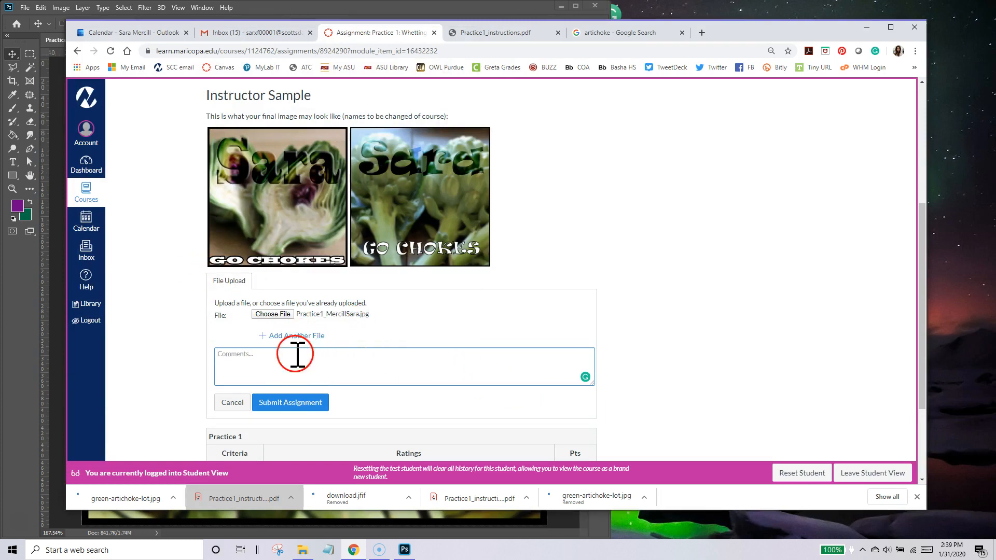
click(643, 397)
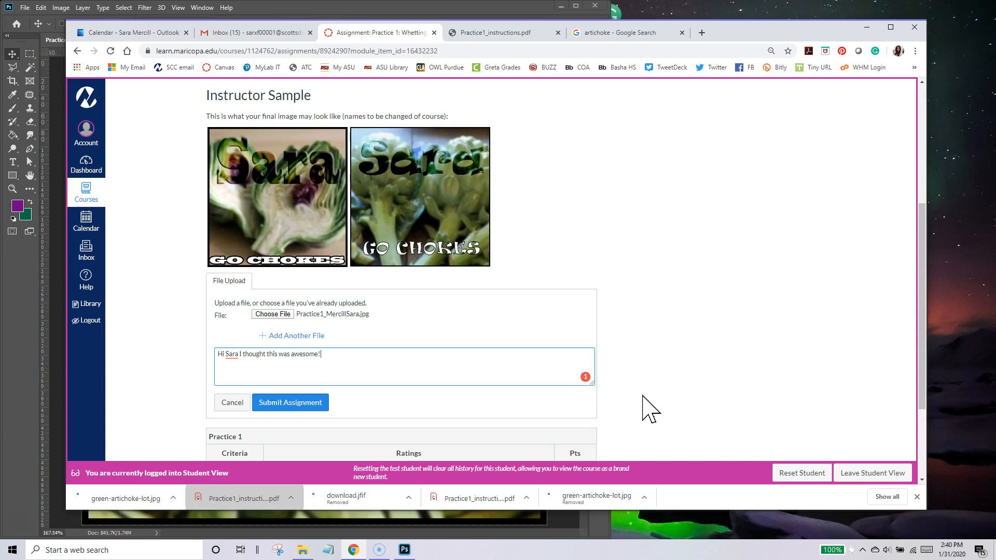
scroll(632, 404, down, 2)
click(288, 288)
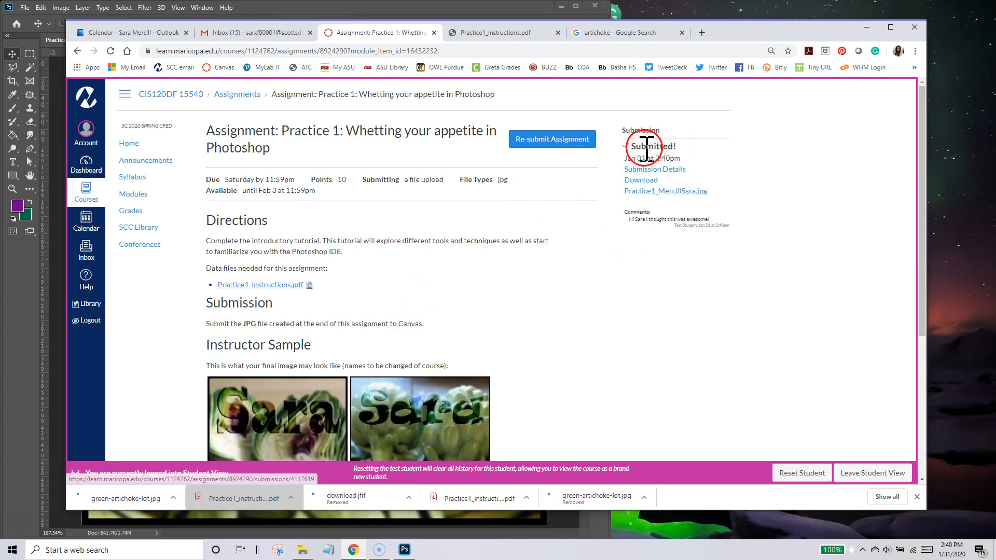
Step: Download the submitted JPG from the submission details, view it in Photos, and close the viewer
click(652, 191)
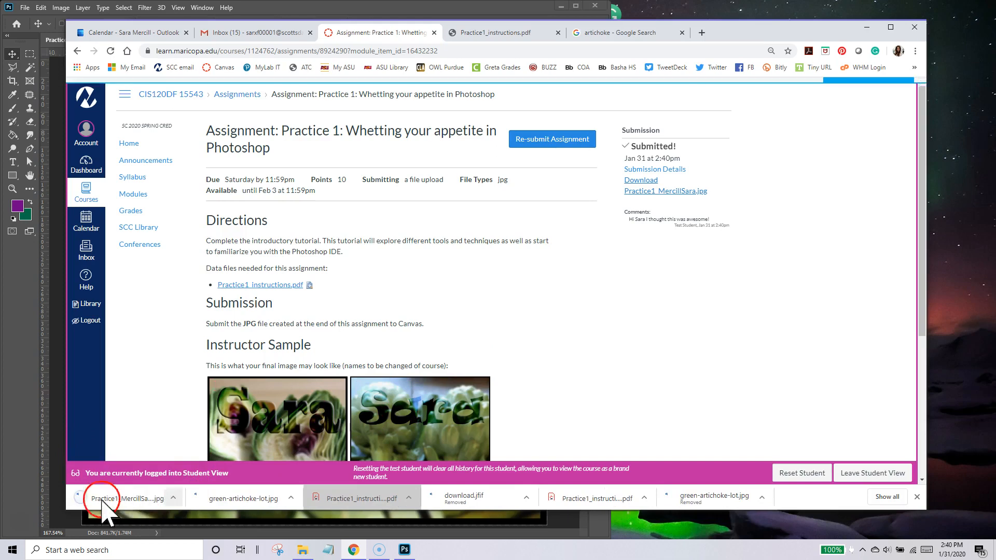
click(137, 506)
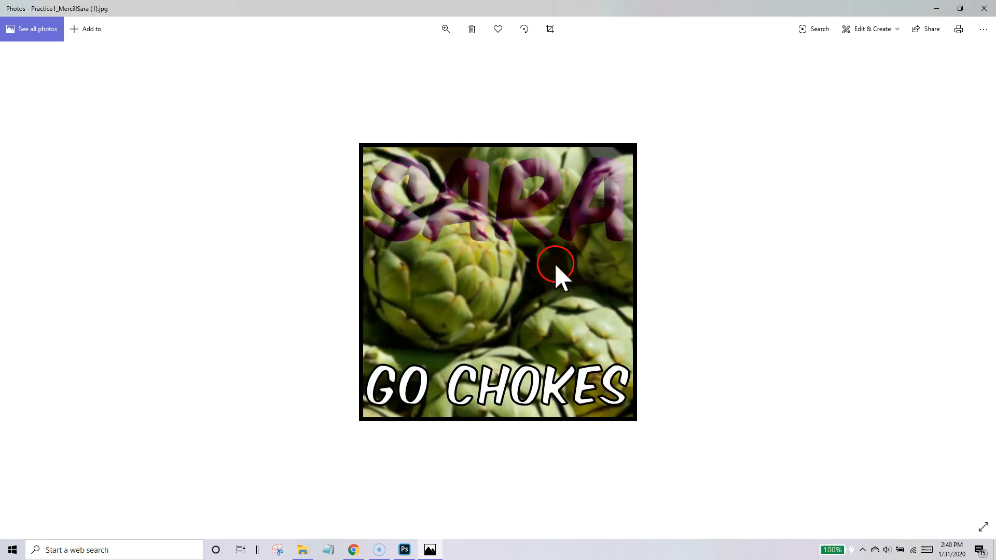
click(983, 9)
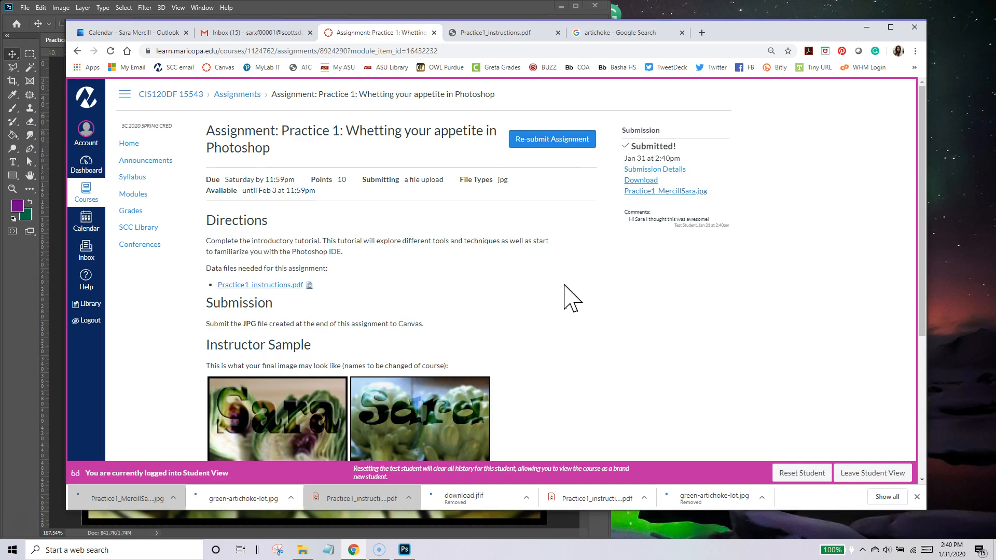
scroll(650, 333, down, 1)
scroll(647, 337, up, 1)
scroll(581, 322, down, 1)
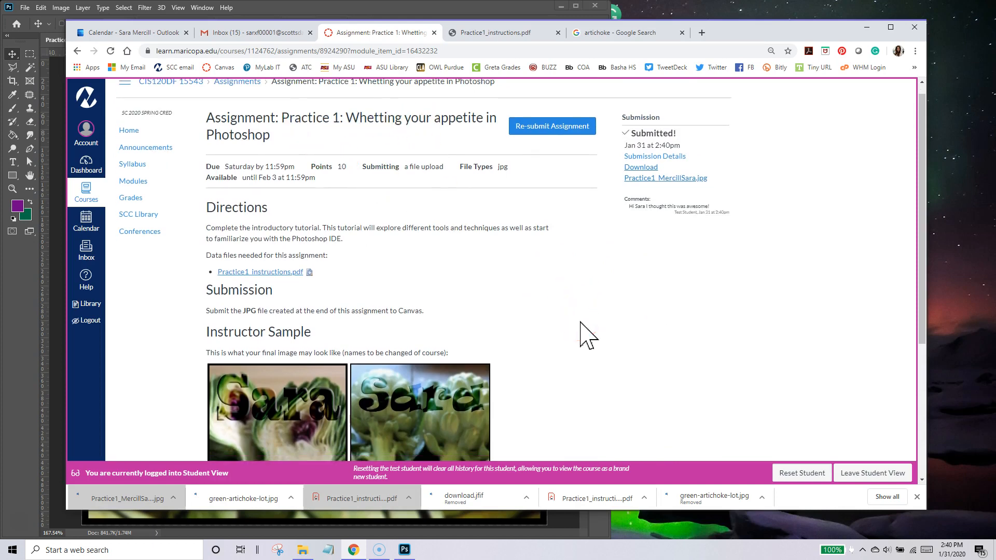